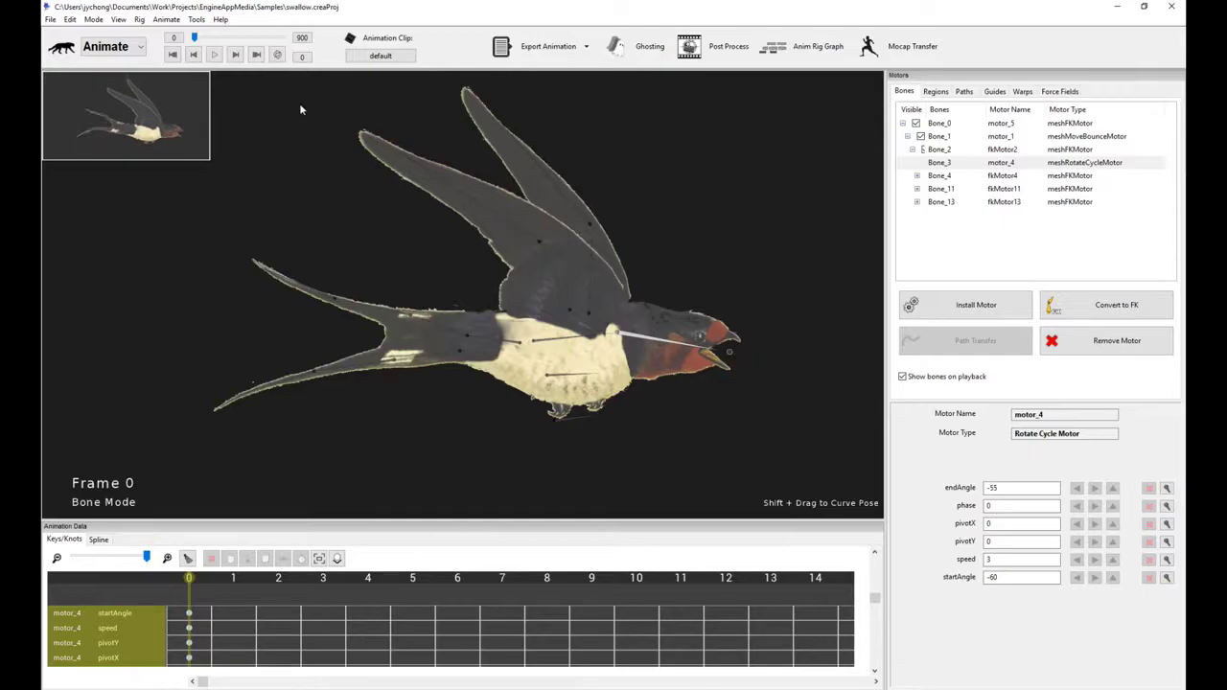
# Step: In Bone Mode, widen the canvas and pull the neck bone's tip down and right
pyautogui.click(123, 84)
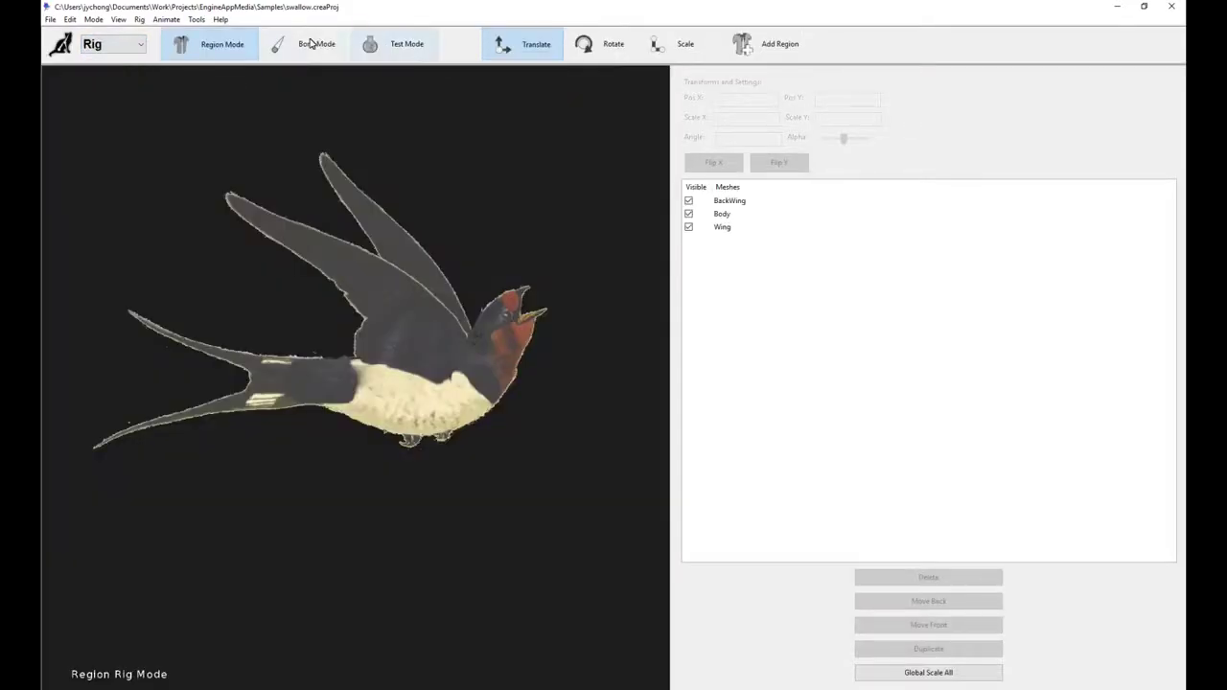
pyautogui.click(312, 44)
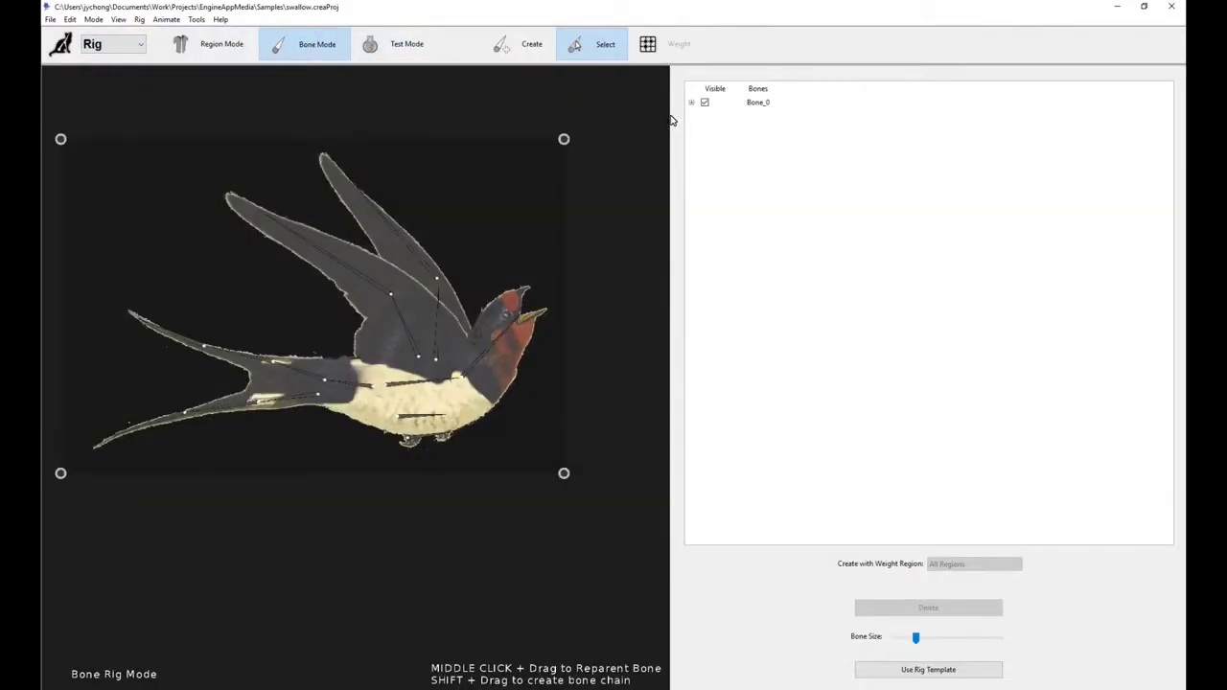
pyautogui.moveTo(671, 119); pyautogui.dragTo(923, 124)
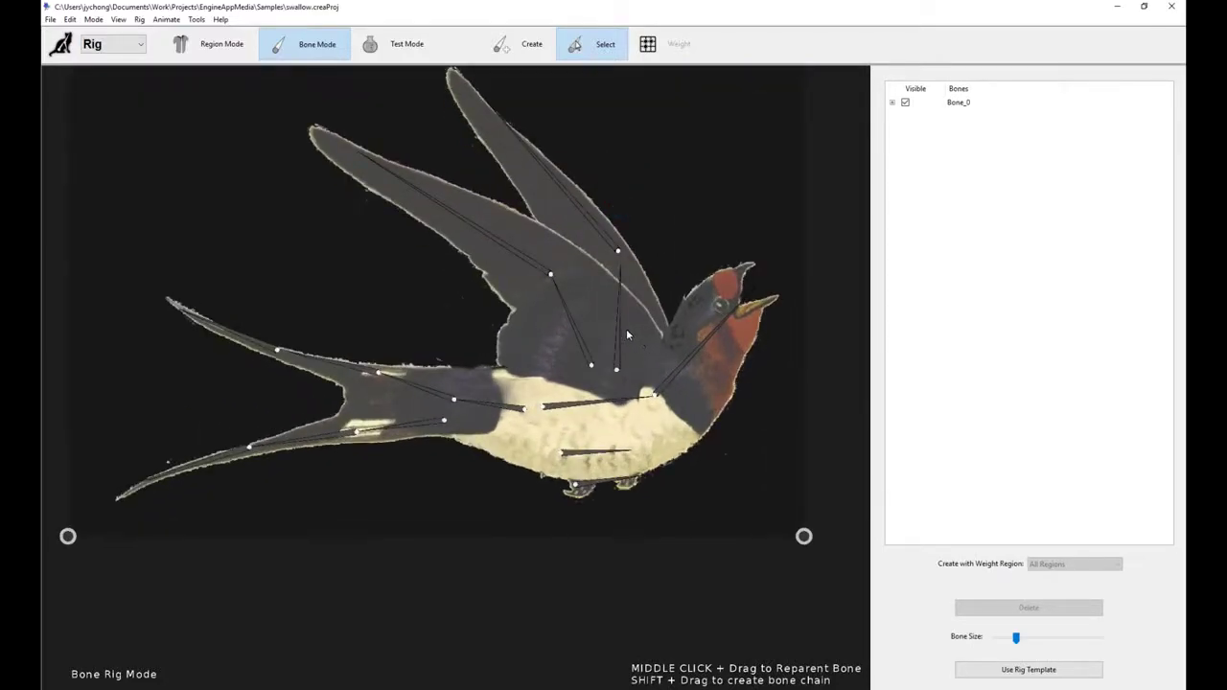
pyautogui.click(682, 385)
pyautogui.moveTo(758, 287); pyautogui.dragTo(807, 336)
# Step: Test-pose the head and neck in Test Mode, then return to Animate mode
pyautogui.click(403, 44)
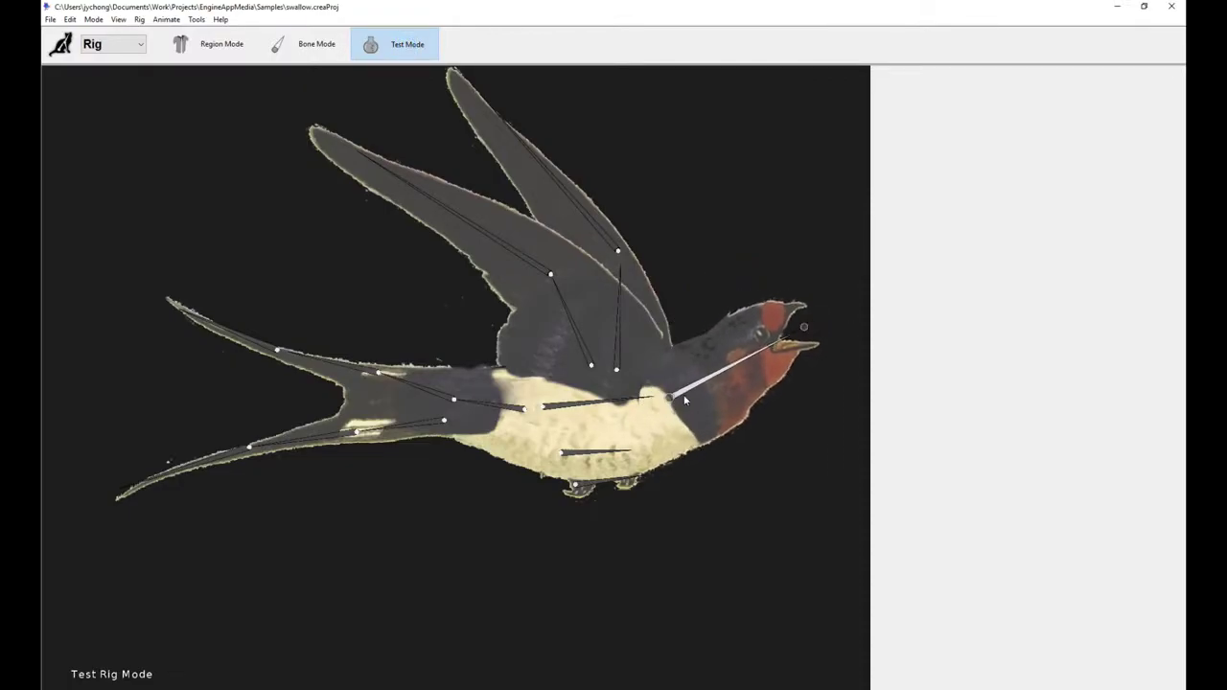
pyautogui.moveTo(685, 401); pyautogui.dragTo(697, 424)
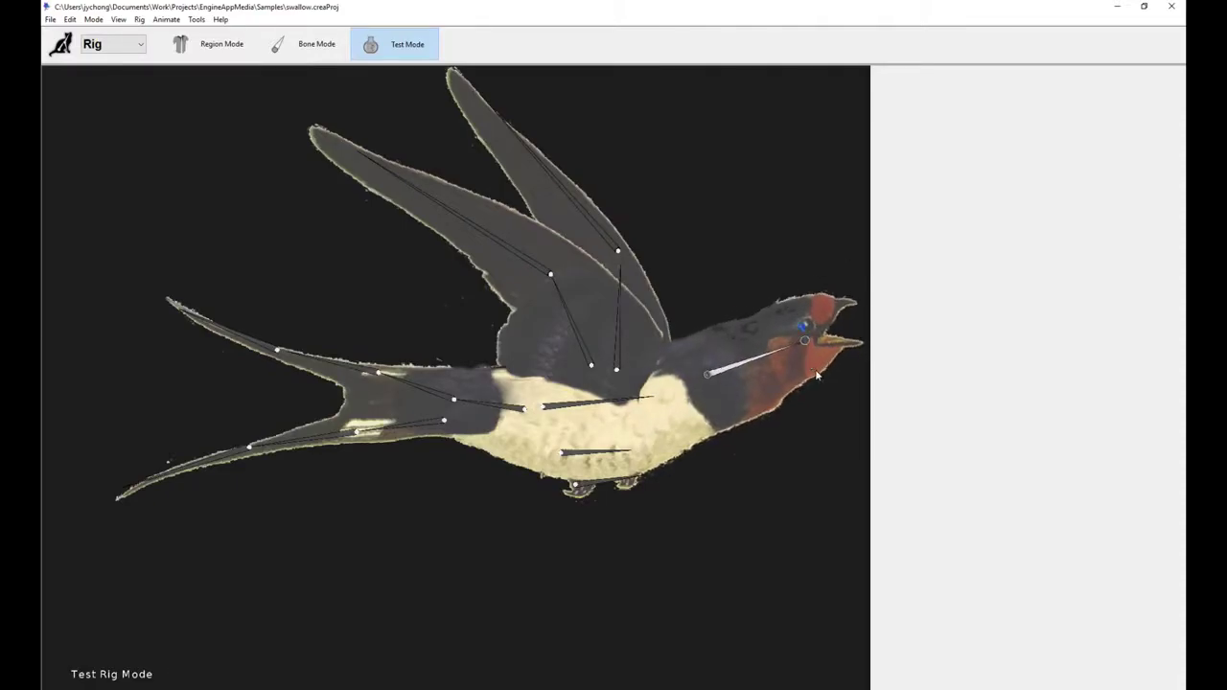
pyautogui.click(309, 45)
pyautogui.click(113, 43)
pyautogui.click(106, 90)
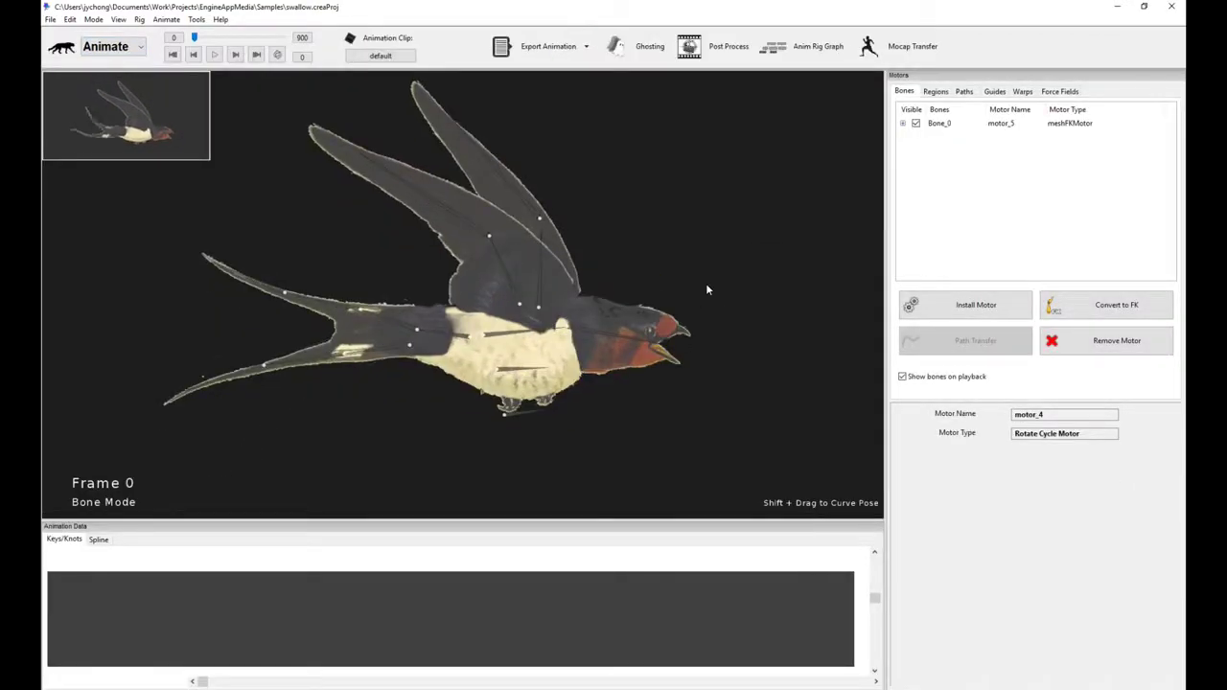
pyautogui.press('space')
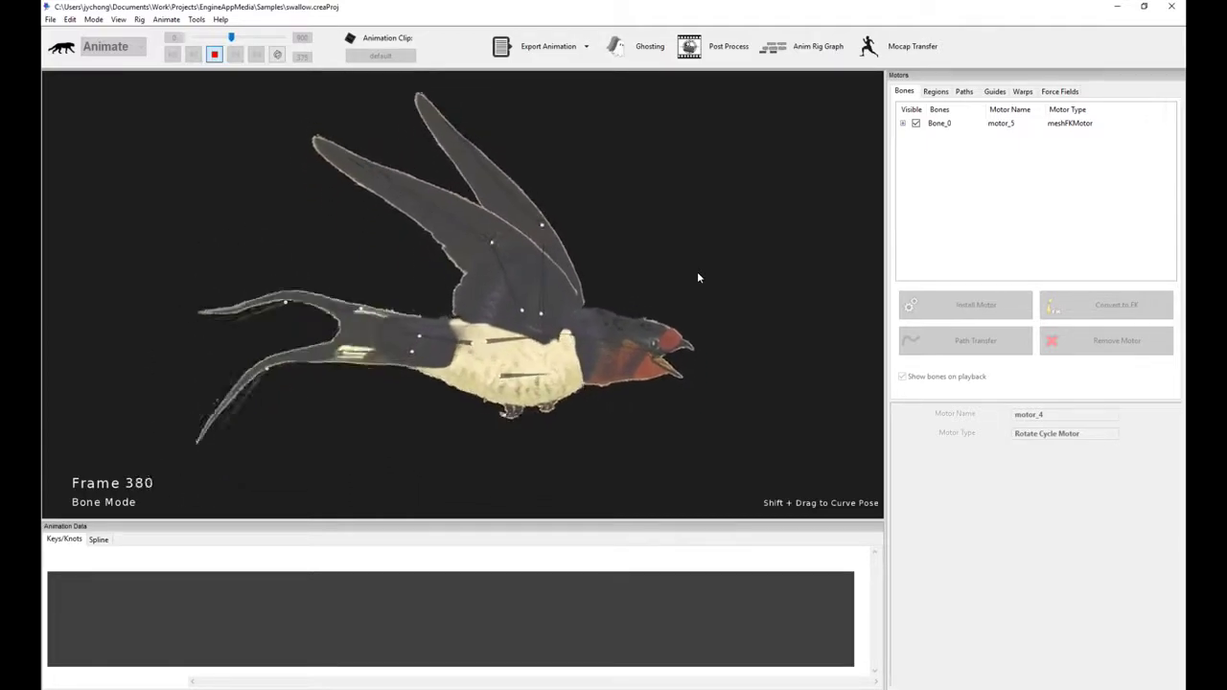
pyautogui.press('space')
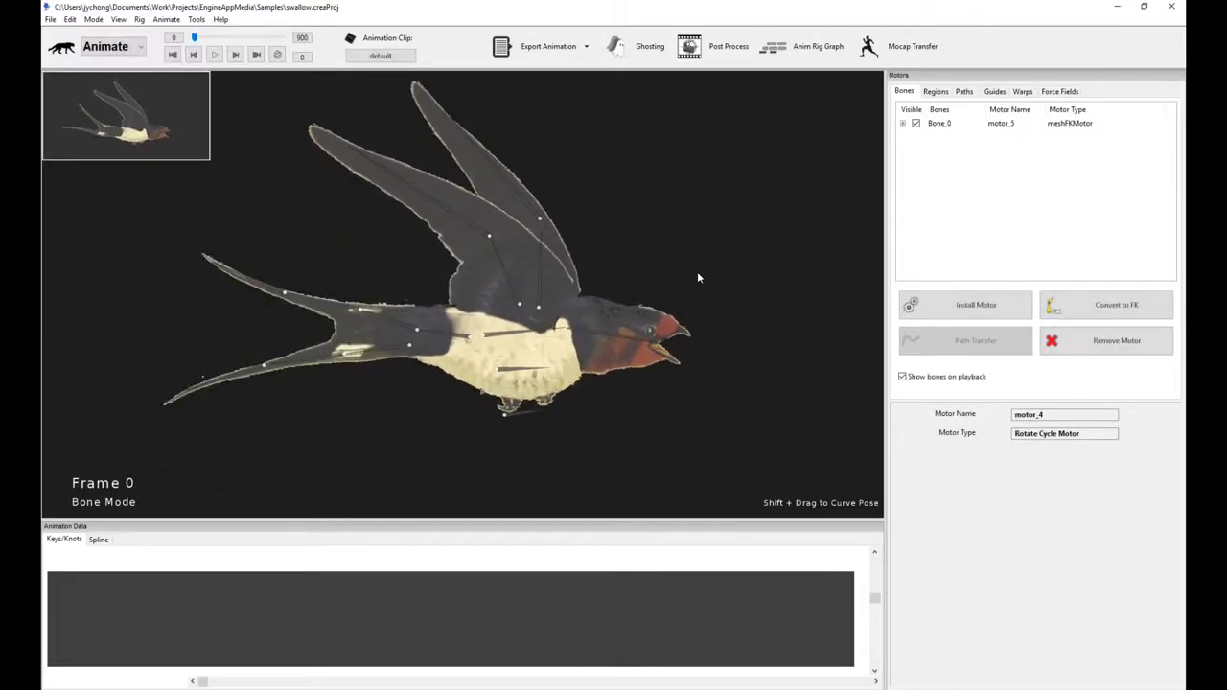
# Step: Browse the mesh regions in the Regions list and select the Wing mesh
pyautogui.click(935, 95)
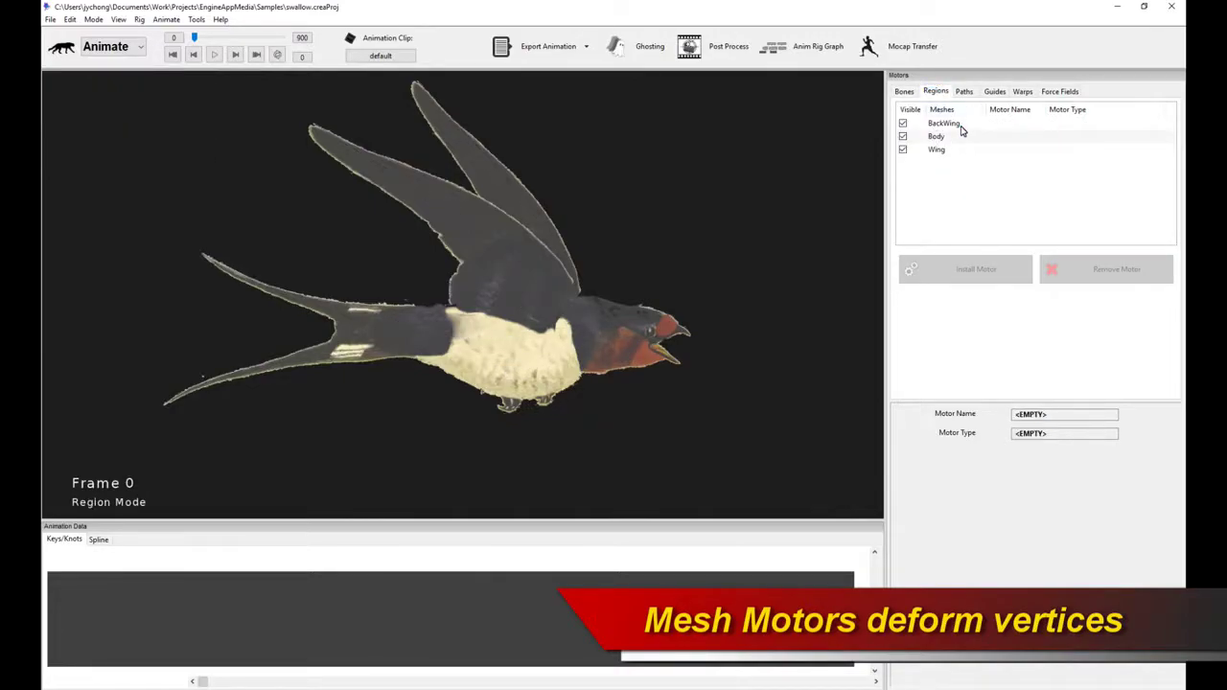
pyautogui.click(960, 126)
pyautogui.press('Down')
pyautogui.press('Down')
pyautogui.press('Up')
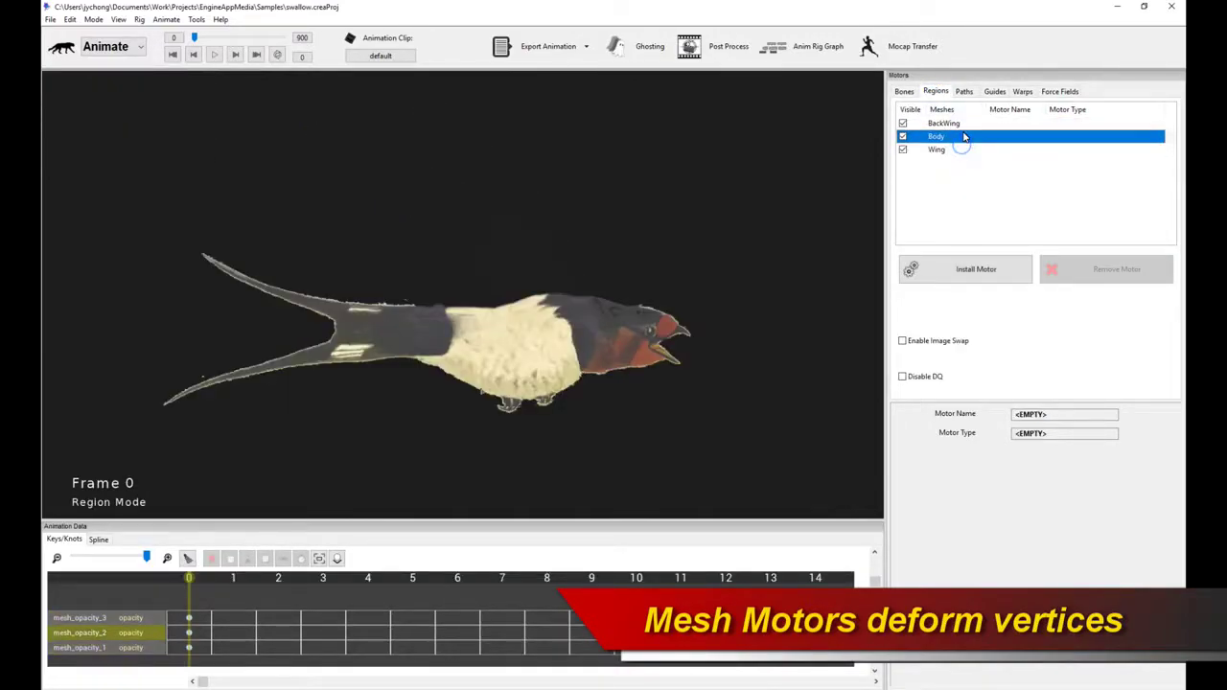
pyautogui.press('Up')
pyautogui.keyDown('ctrl'); pyautogui.click(964, 124); pyautogui.keyUp('ctrl')
pyautogui.click(525, 211)
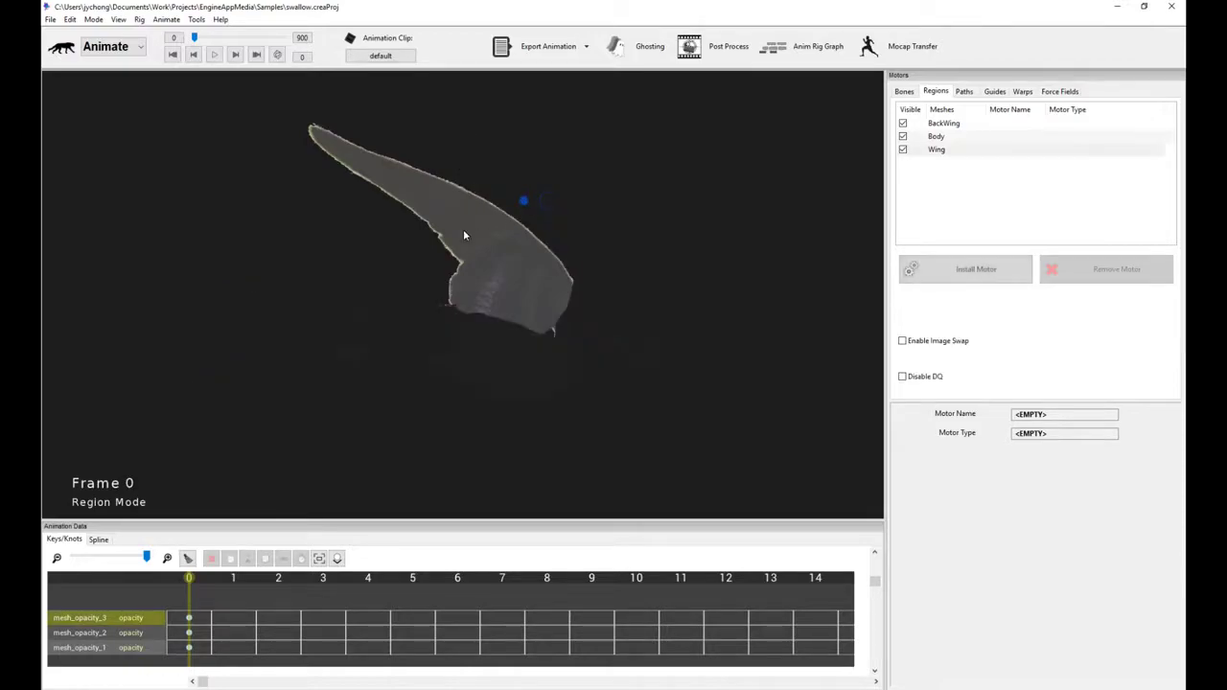
pyautogui.click(664, 260)
pyautogui.click(489, 321)
pyautogui.click(489, 320)
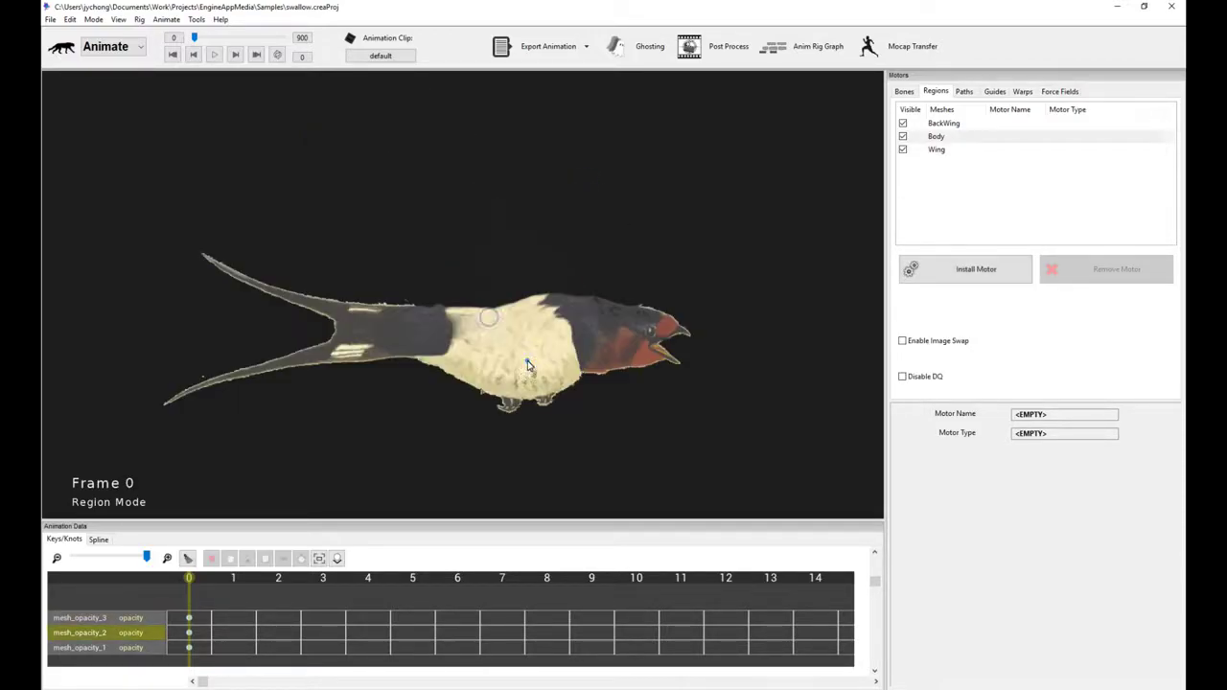
pyautogui.click(727, 237)
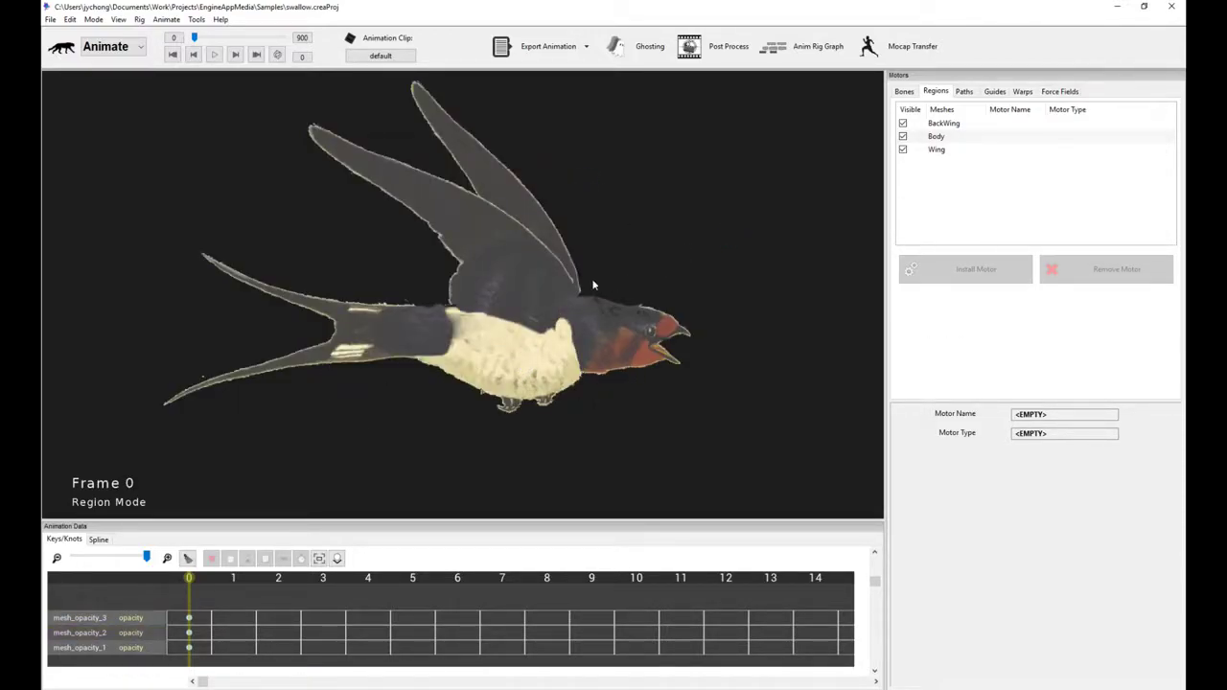
pyautogui.click(542, 272)
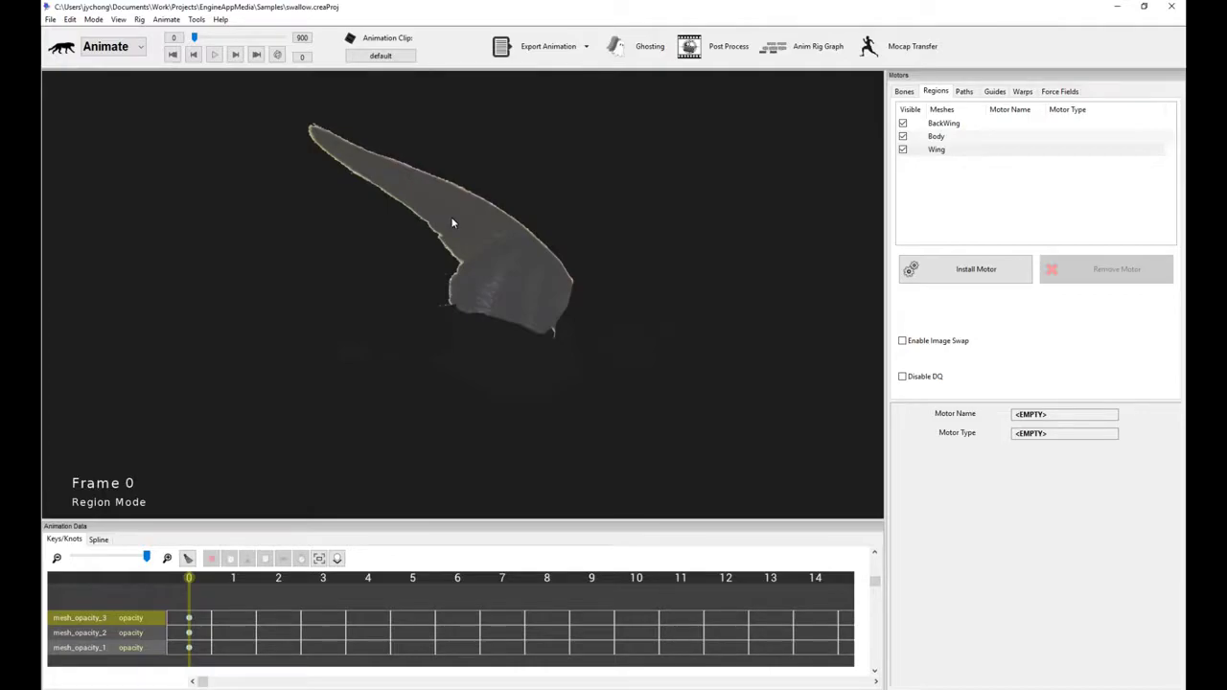
# Step: Install a Flap Motor on the Wing and play the flapping
pyautogui.click(991, 266)
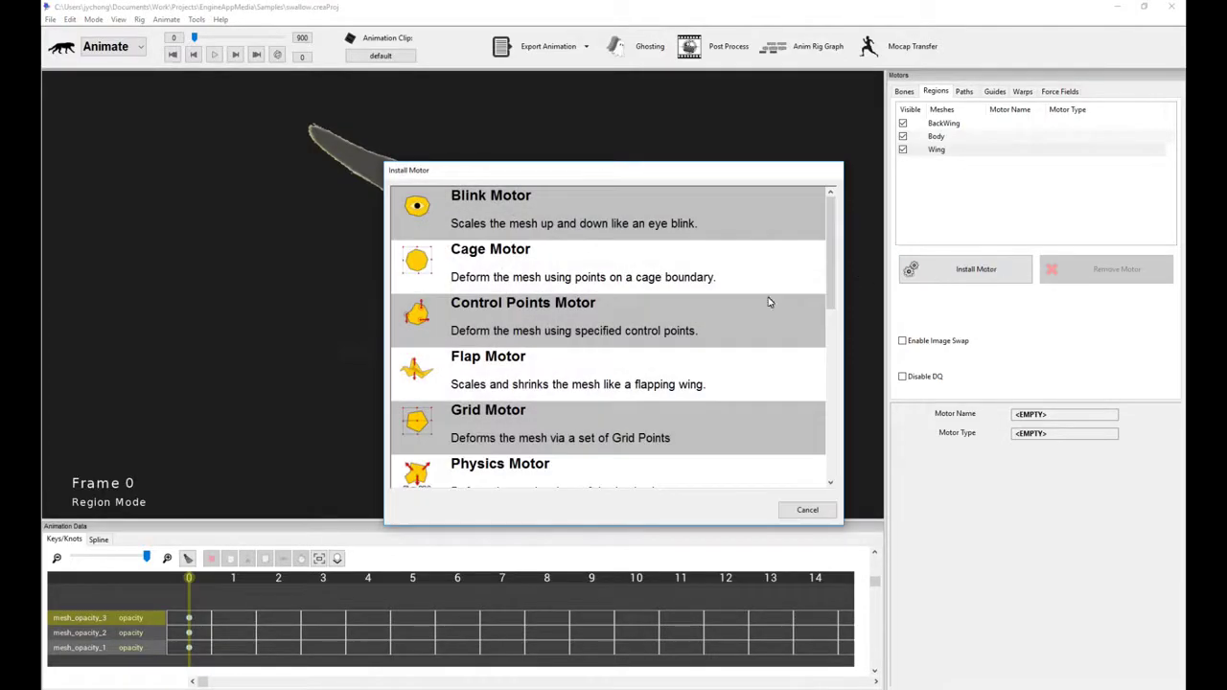
pyautogui.doubleClick(510, 379)
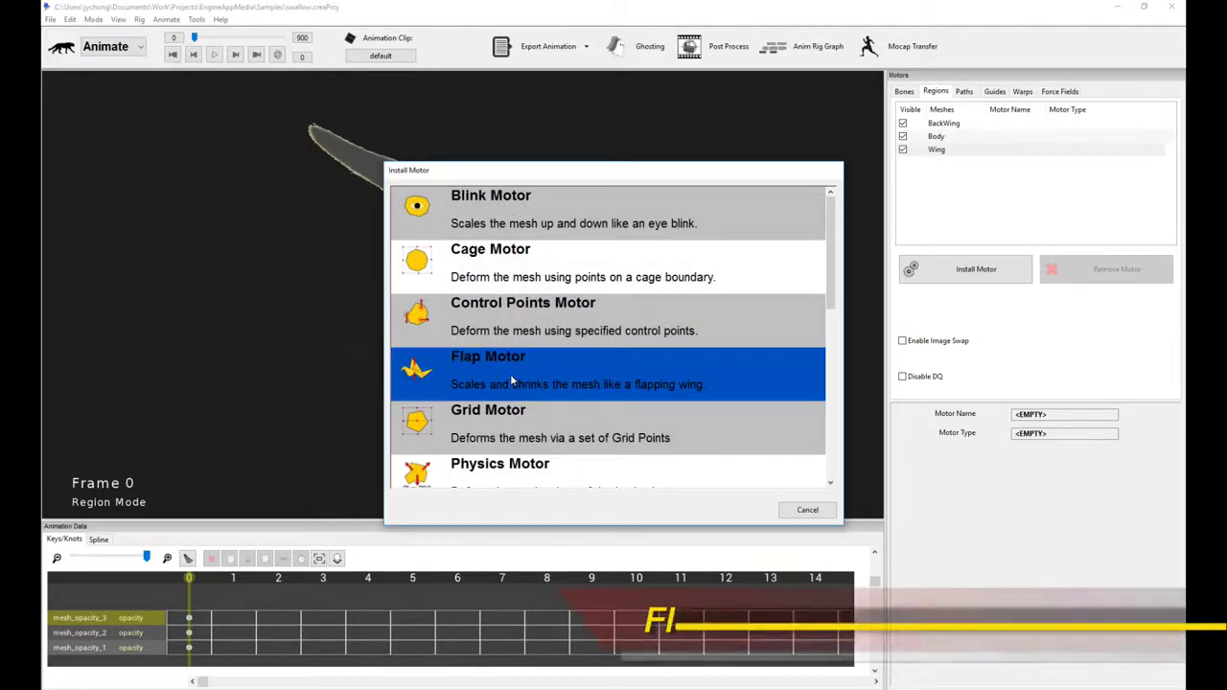
pyautogui.press('space')
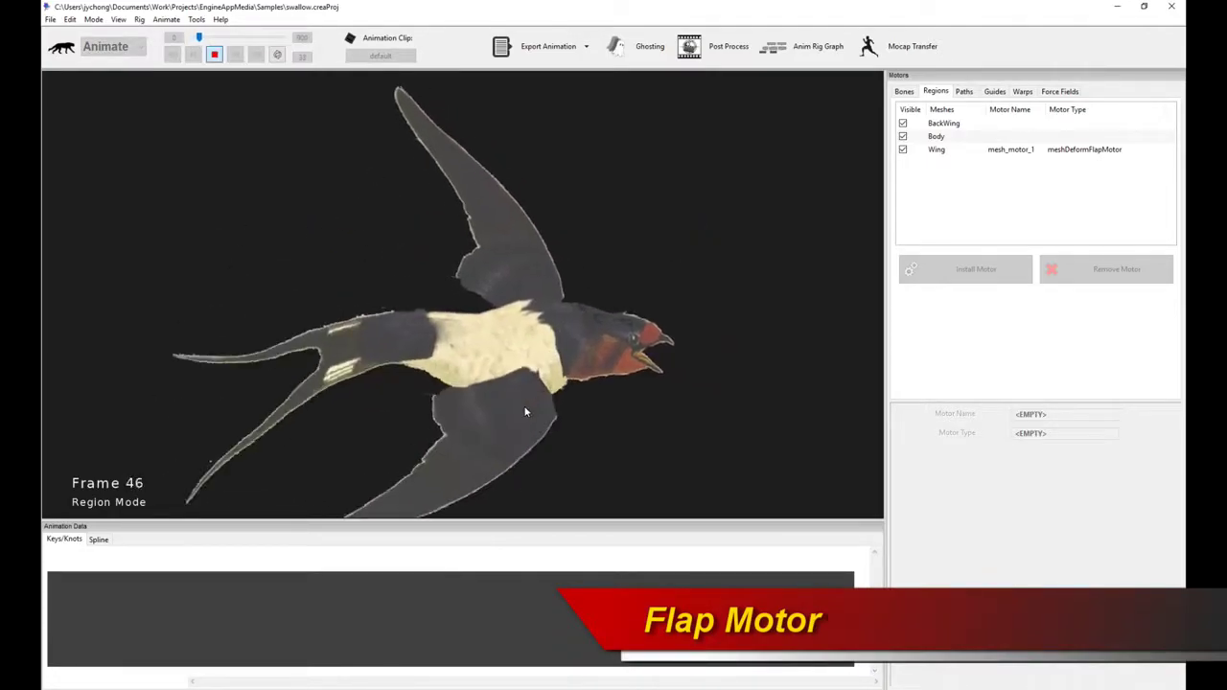
pyautogui.press('space')
# Step: Set the Wing flap motor's speed to 5 and preview it
pyautogui.click(506, 314)
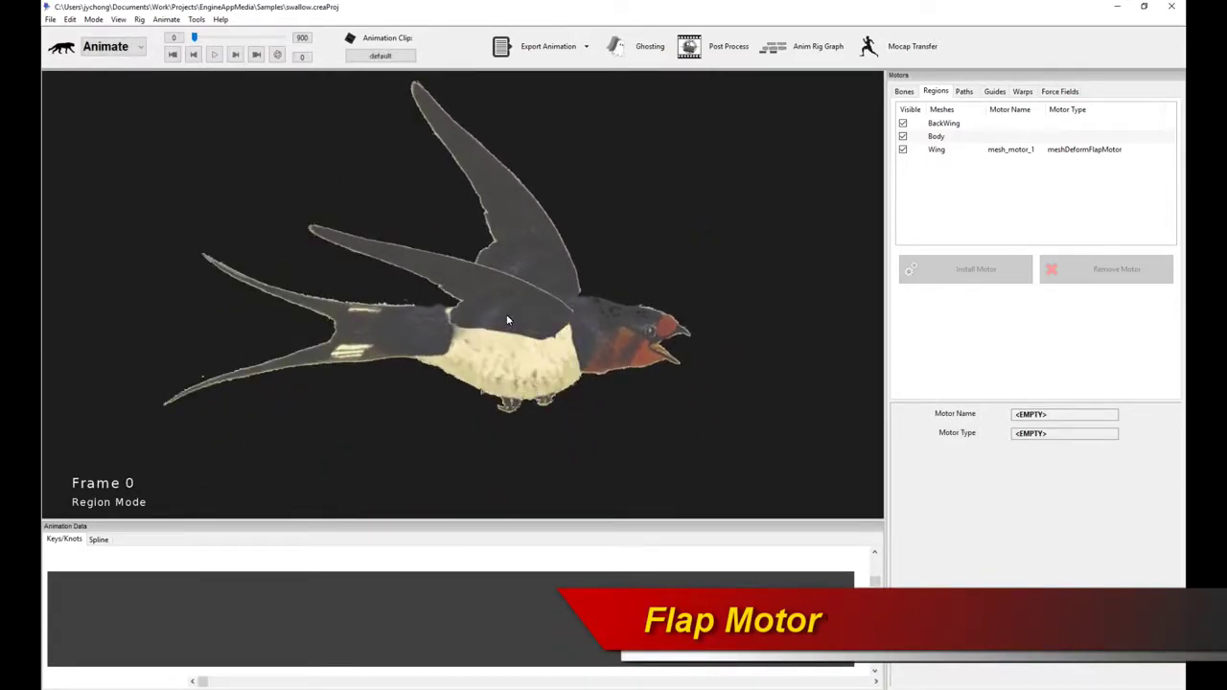
pyautogui.doubleClick(1028, 505)
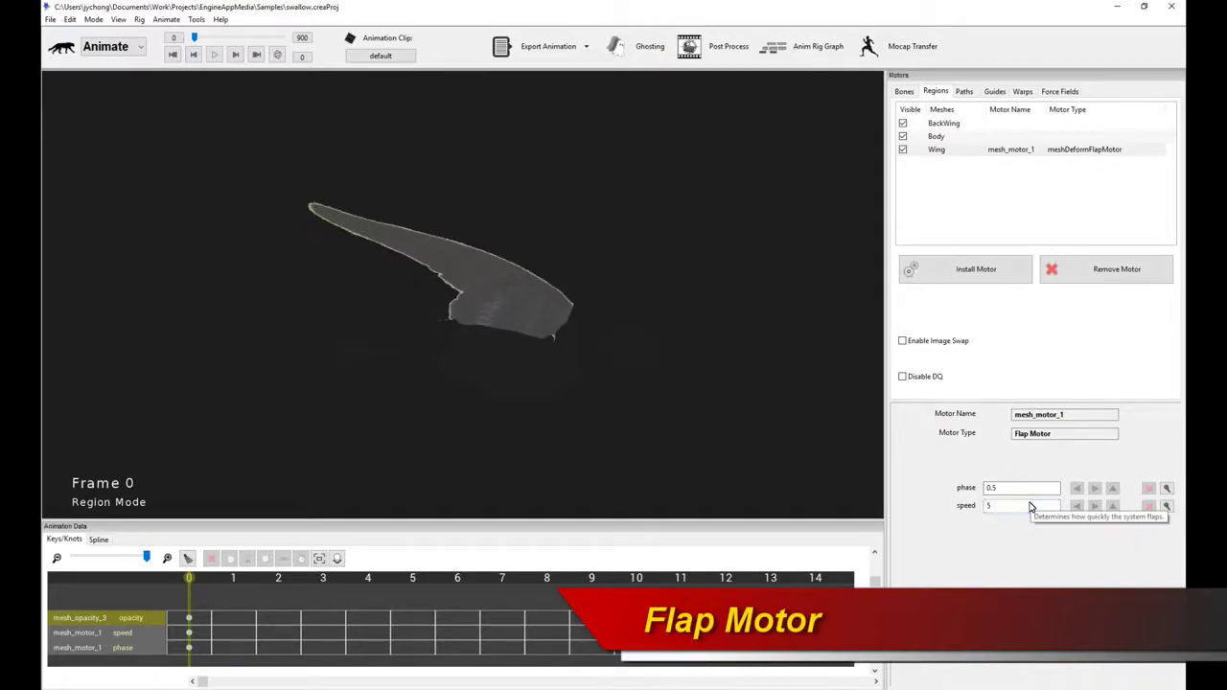
pyautogui.click(729, 353)
pyautogui.press('space')
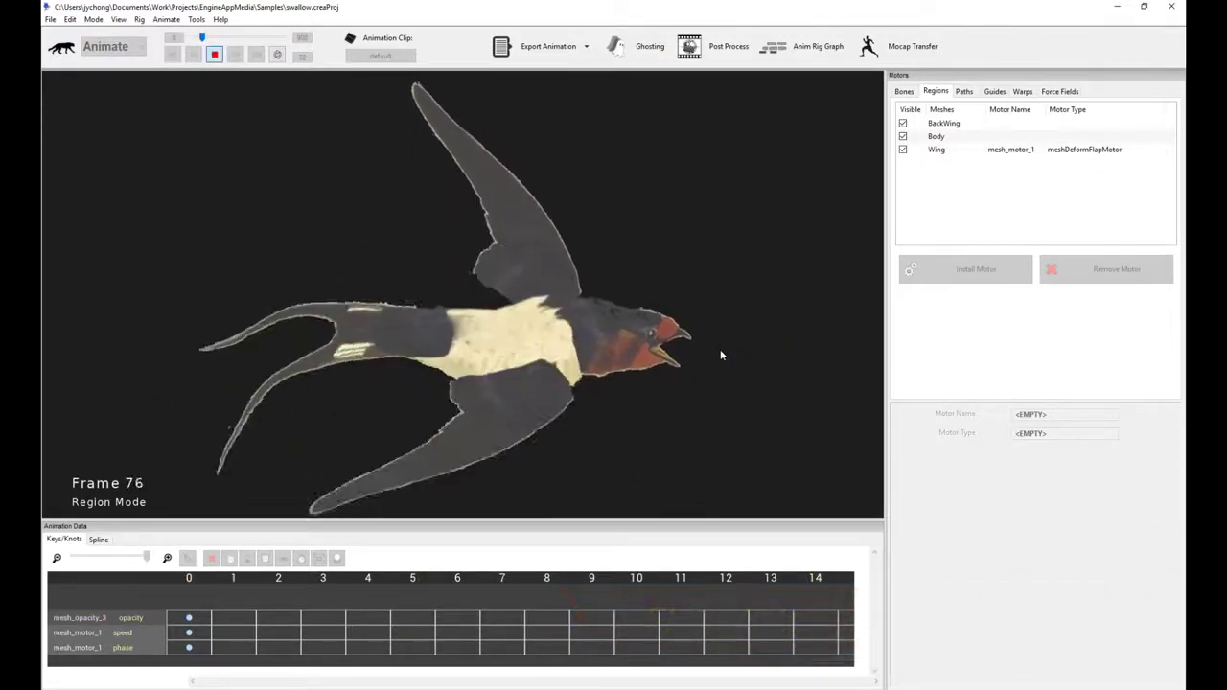
pyautogui.press('space')
# Step: Install a Flap Motor on BackWing with speed 5 and preview both wings flapping
pyautogui.click(523, 230)
pyautogui.click(966, 269)
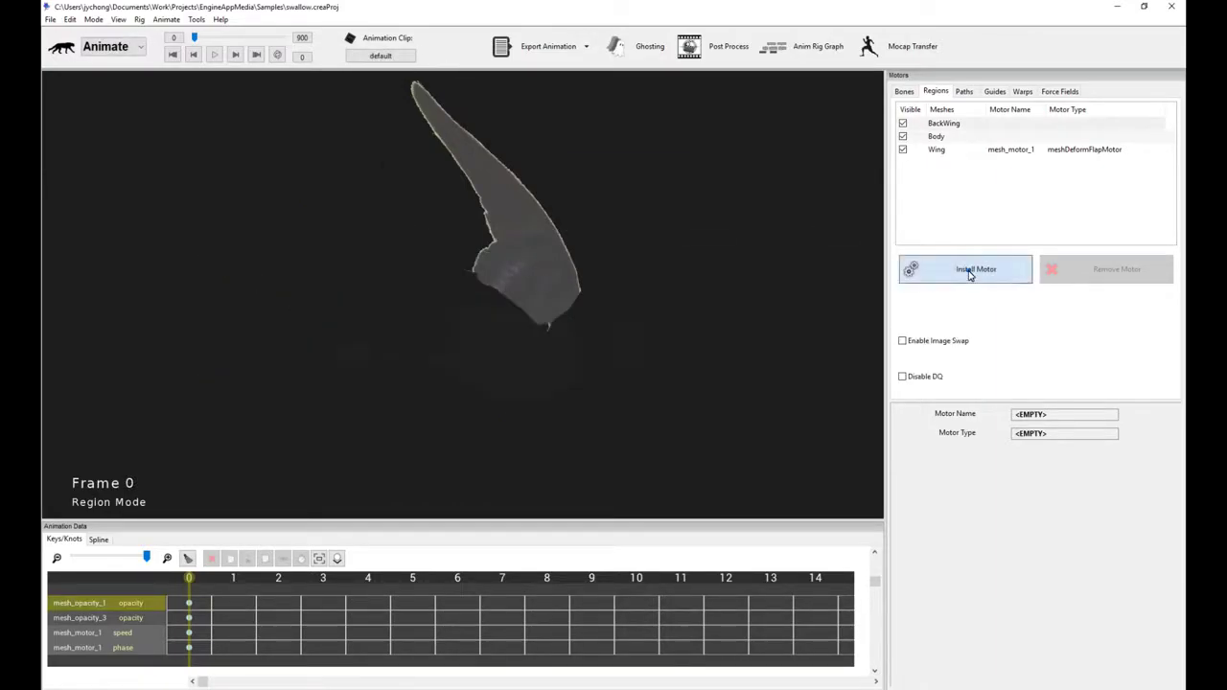
pyautogui.doubleClick(751, 357)
pyautogui.click(447, 213)
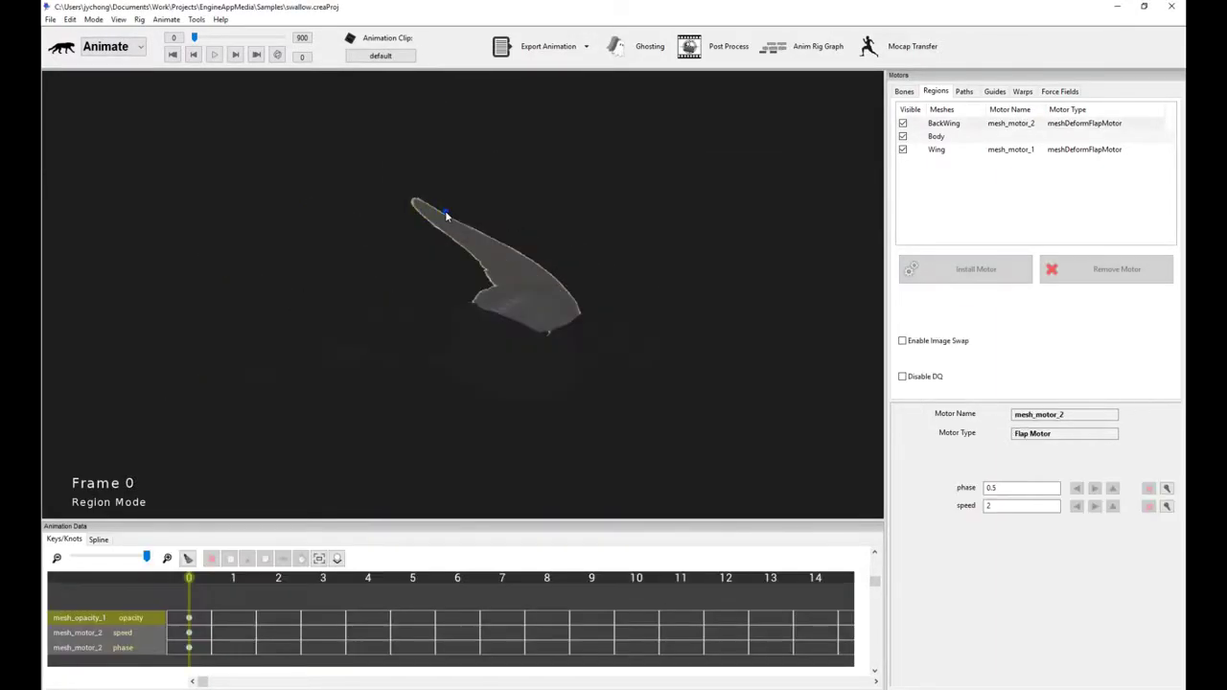
pyautogui.doubleClick(997, 506)
pyautogui.write('5')
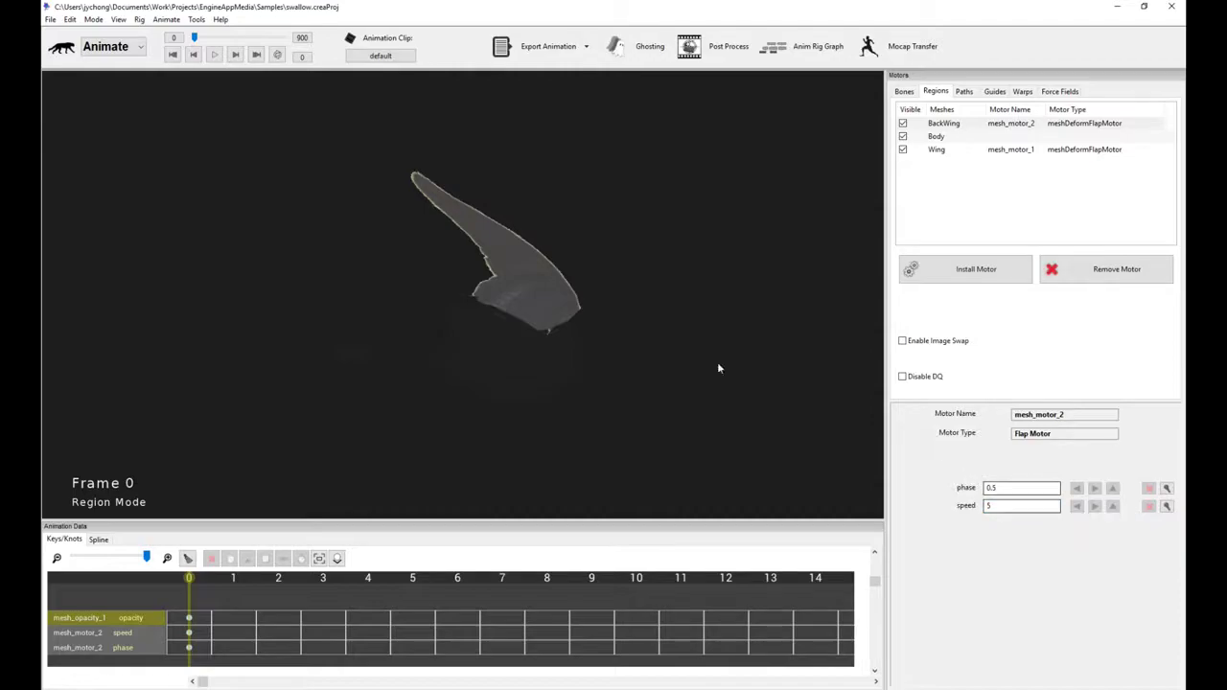
pyautogui.press('space')
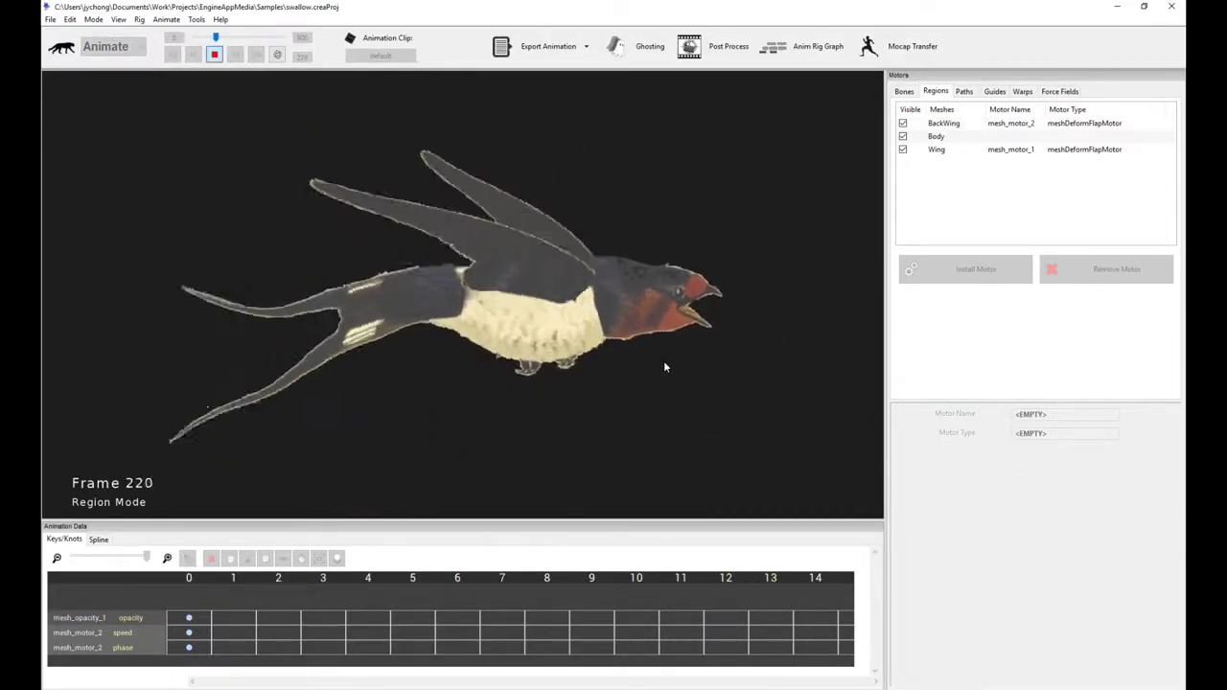
pyautogui.press('space')
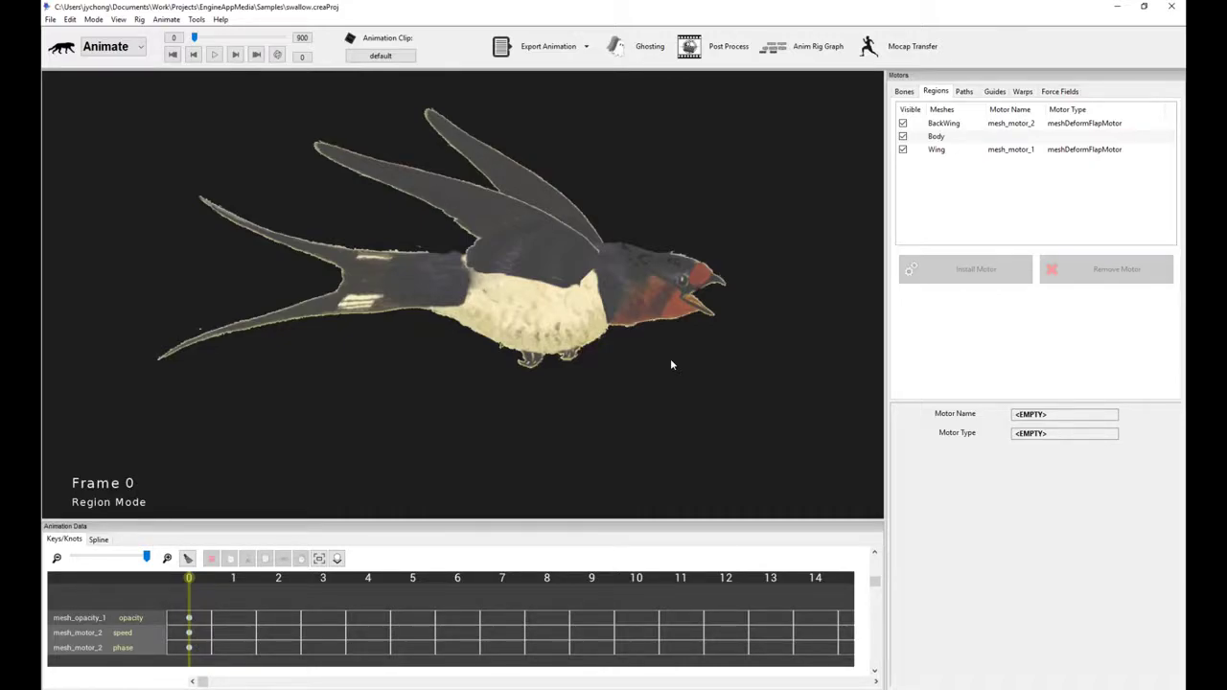
# Step: Reselect the Wing region and bring up the motor types list
pyautogui.click(522, 251)
pyautogui.click(717, 320)
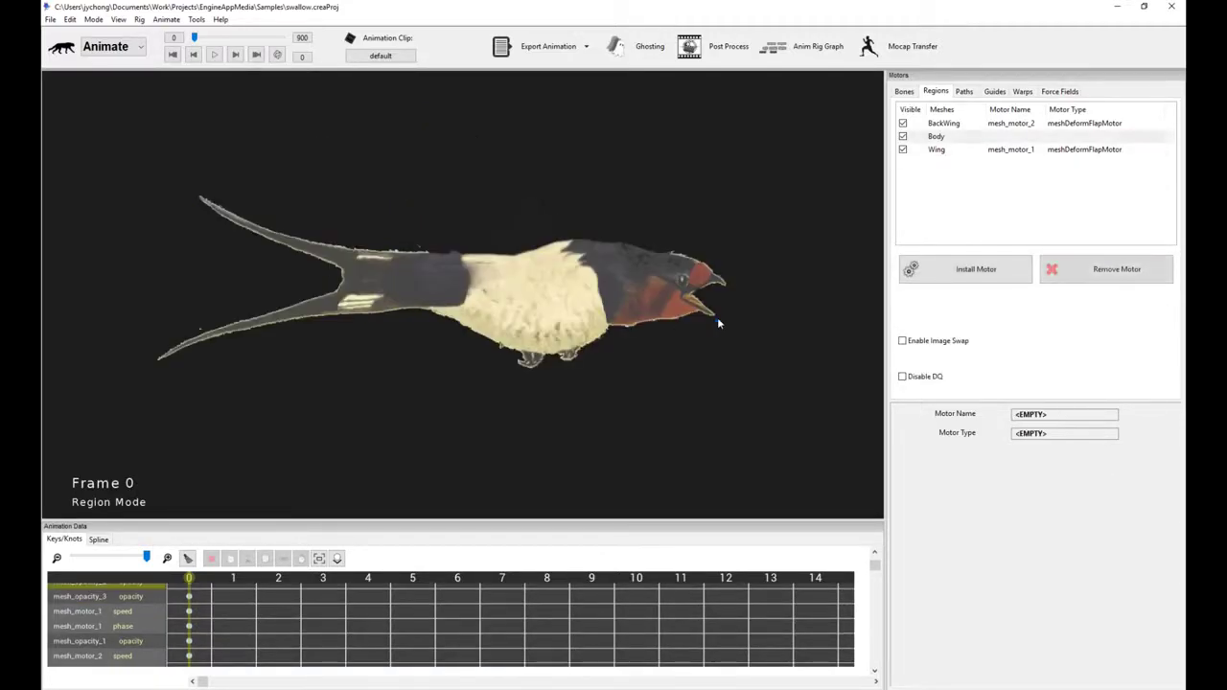
pyautogui.click(554, 196)
pyautogui.click(741, 277)
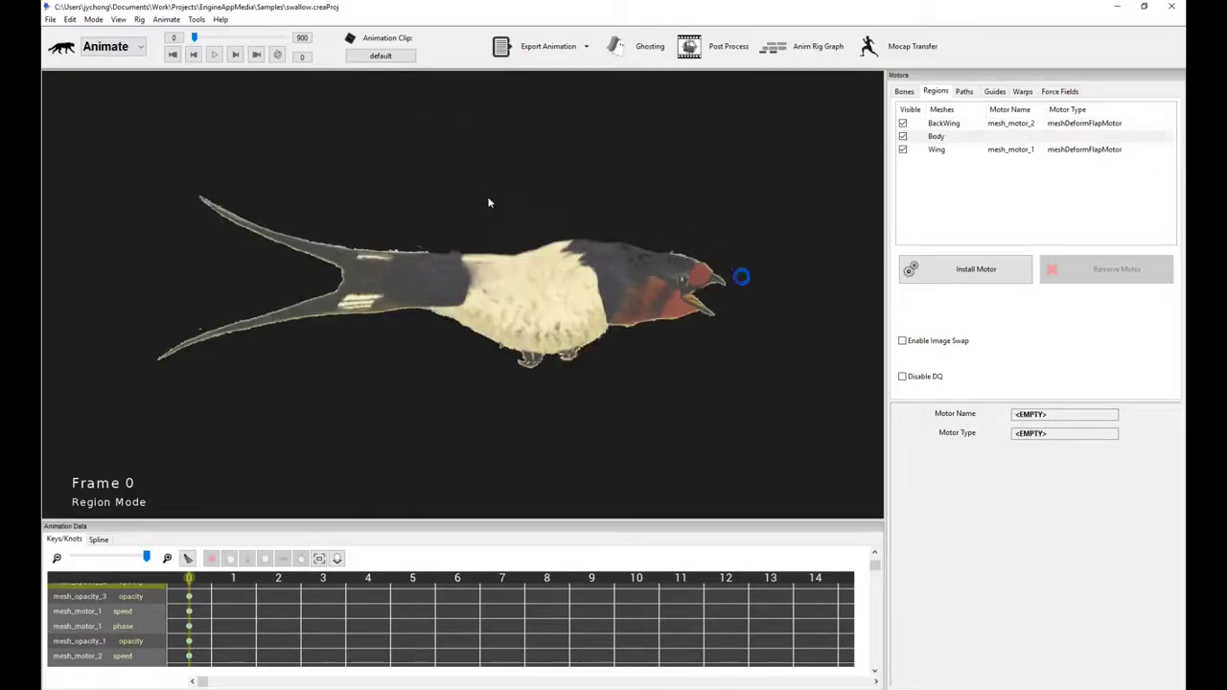
pyautogui.click(488, 202)
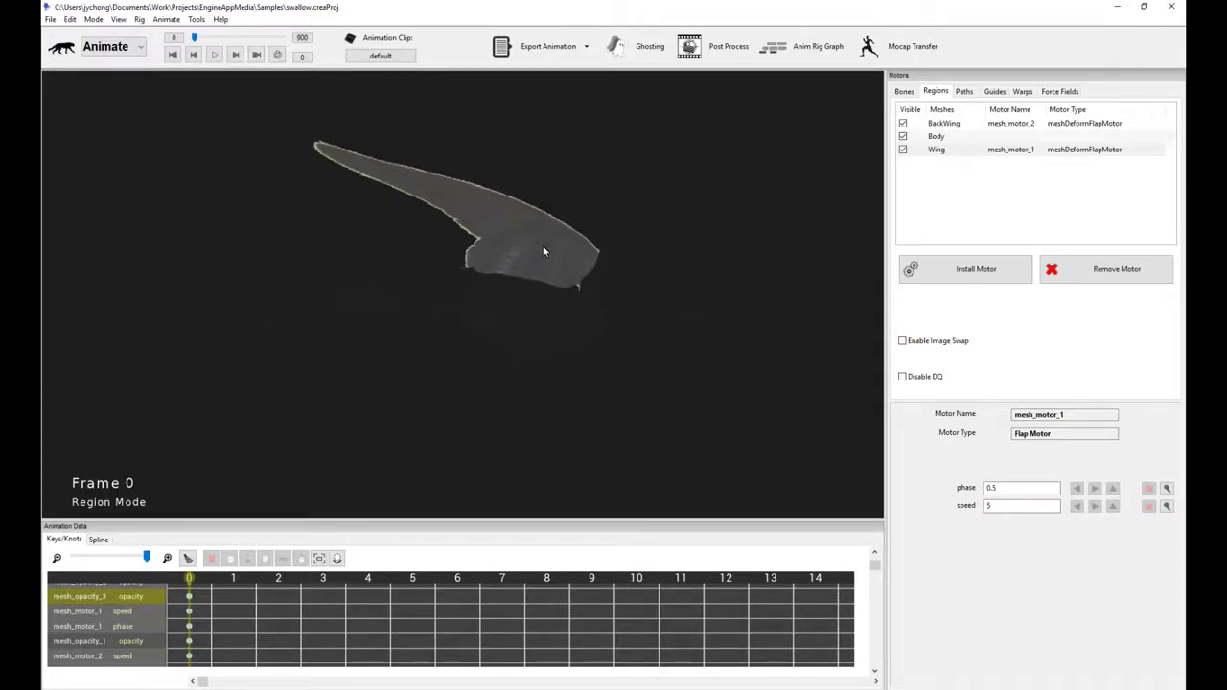
pyautogui.click(756, 361)
pyautogui.click(503, 248)
pyautogui.click(910, 271)
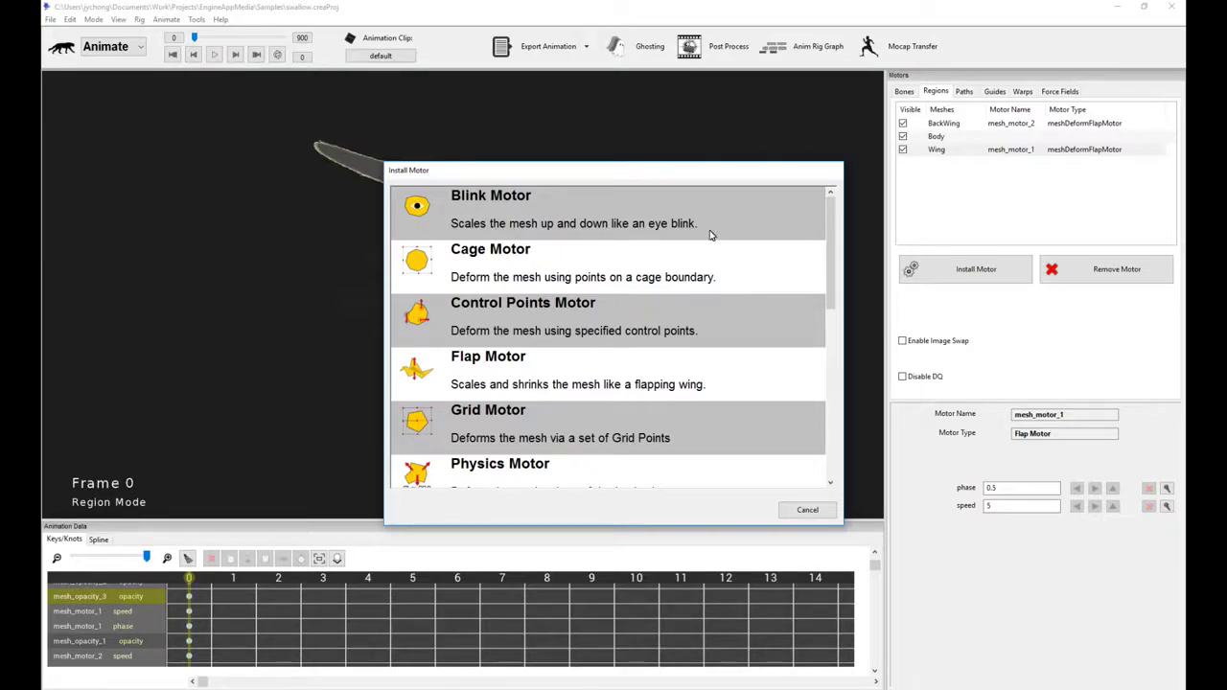
# Step: Install a Blink Motor on the Wing and remove BackWing's flap motor
pyautogui.doubleClick(653, 235)
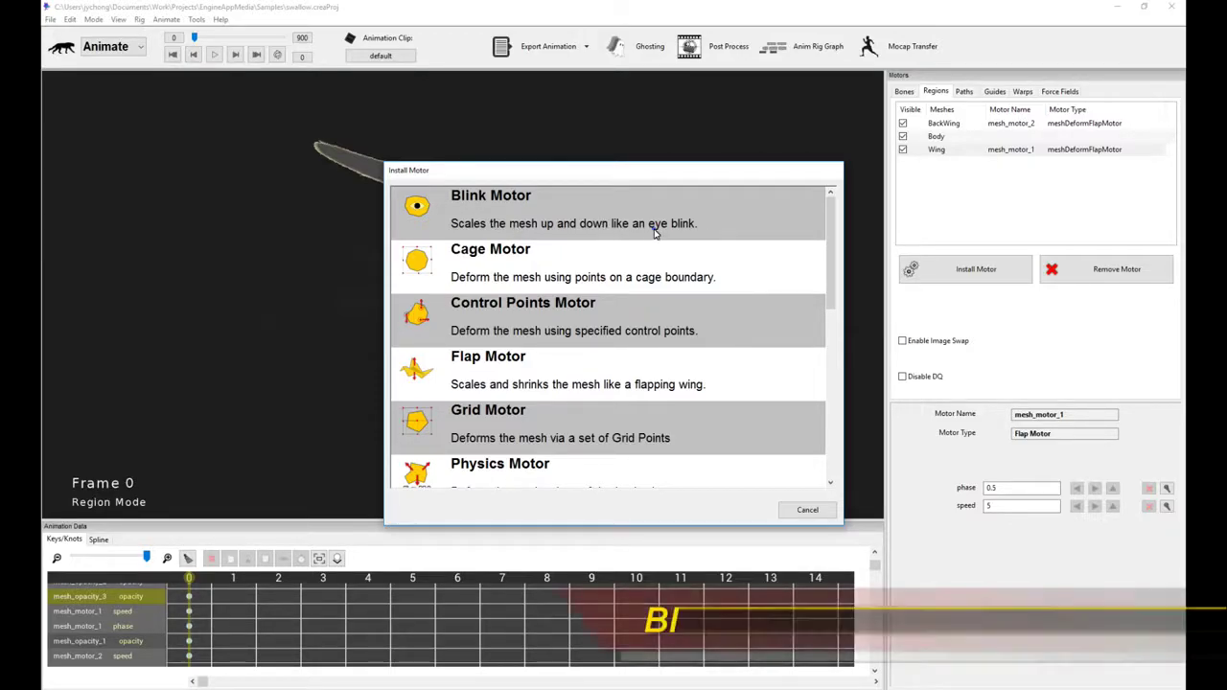
pyautogui.click(777, 287)
pyautogui.click(602, 176)
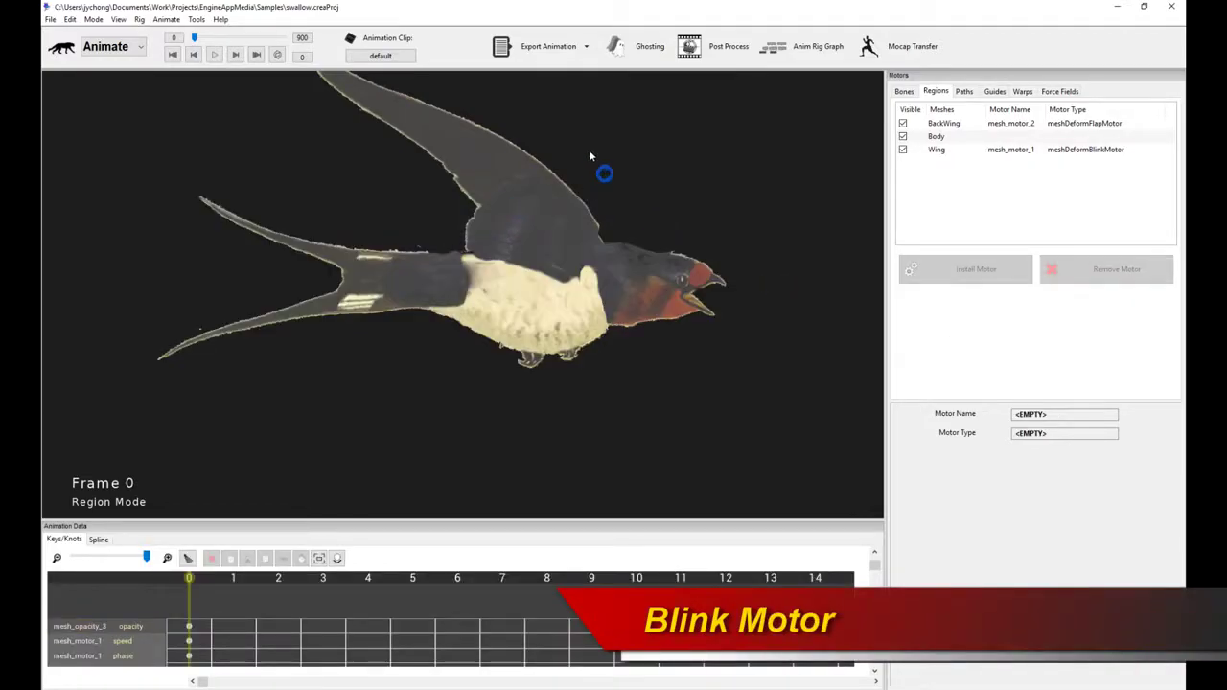
pyautogui.click(1080, 125)
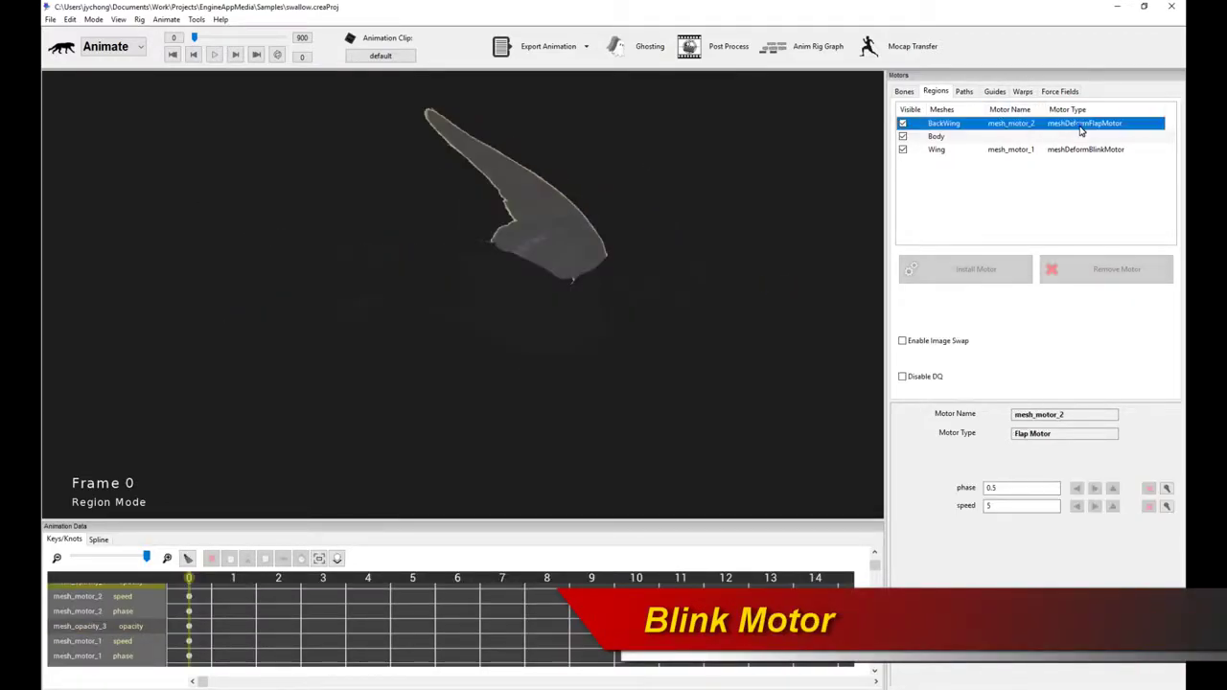
pyautogui.click(1090, 274)
# Step: Preview the Wing's blink, then try a blink frequency of 10
pyautogui.click(493, 206)
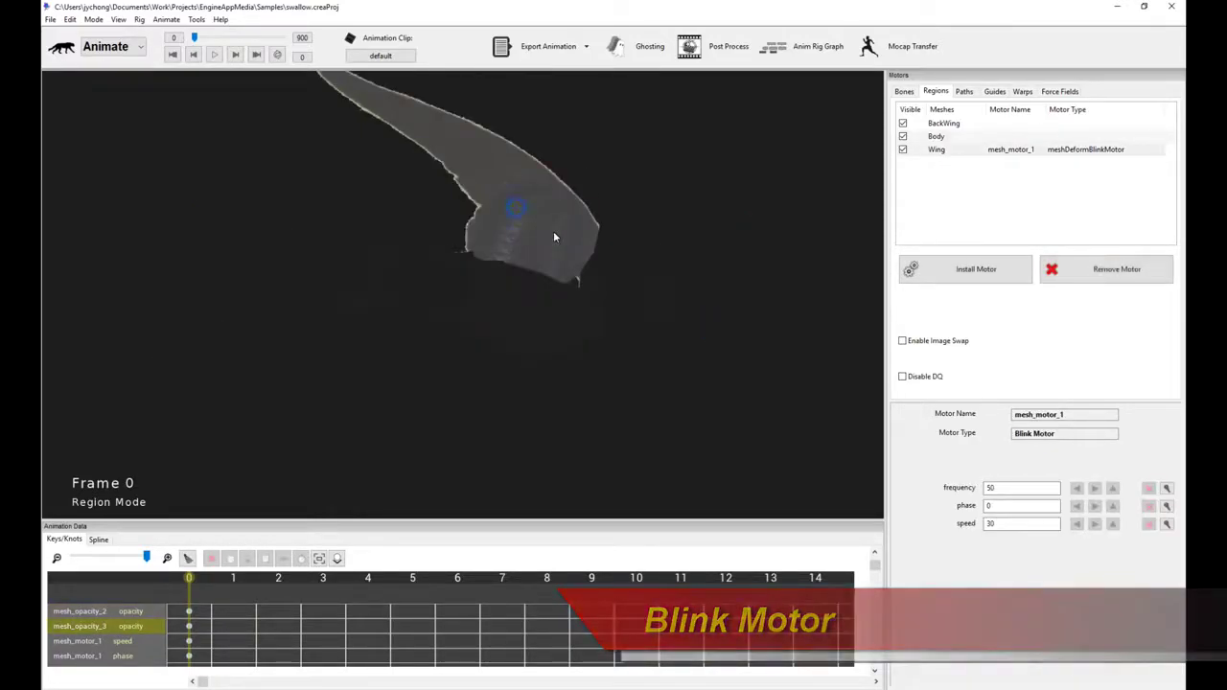
pyautogui.press('space')
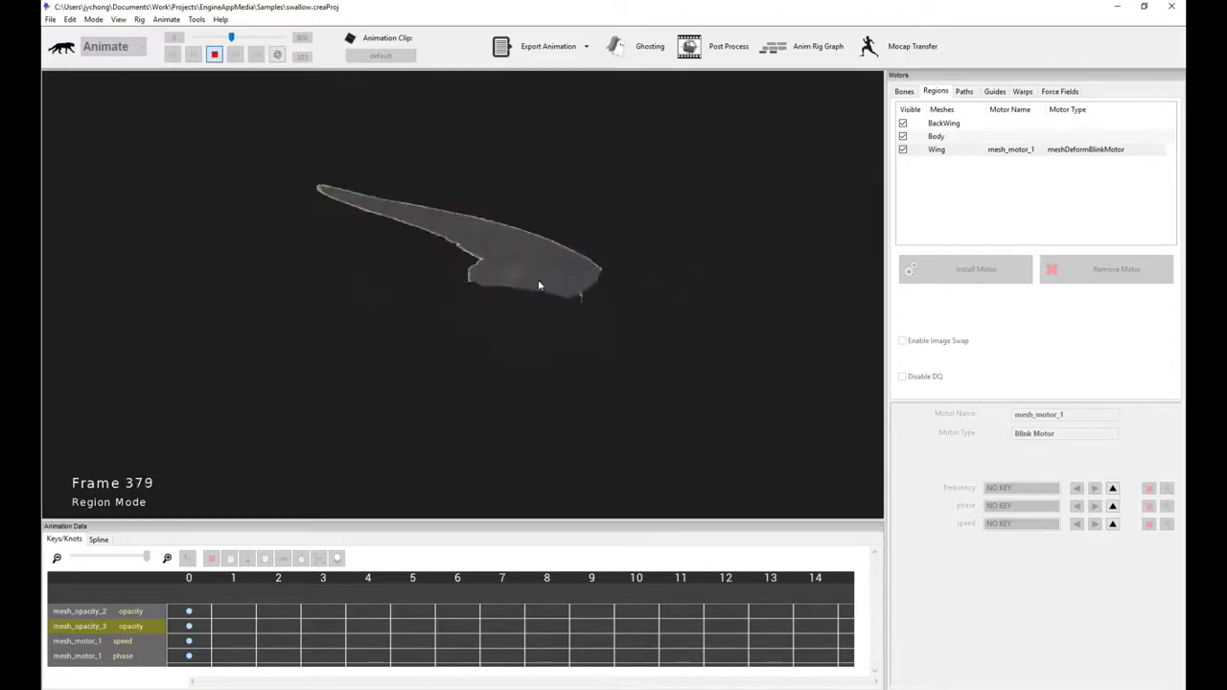
pyautogui.press('space')
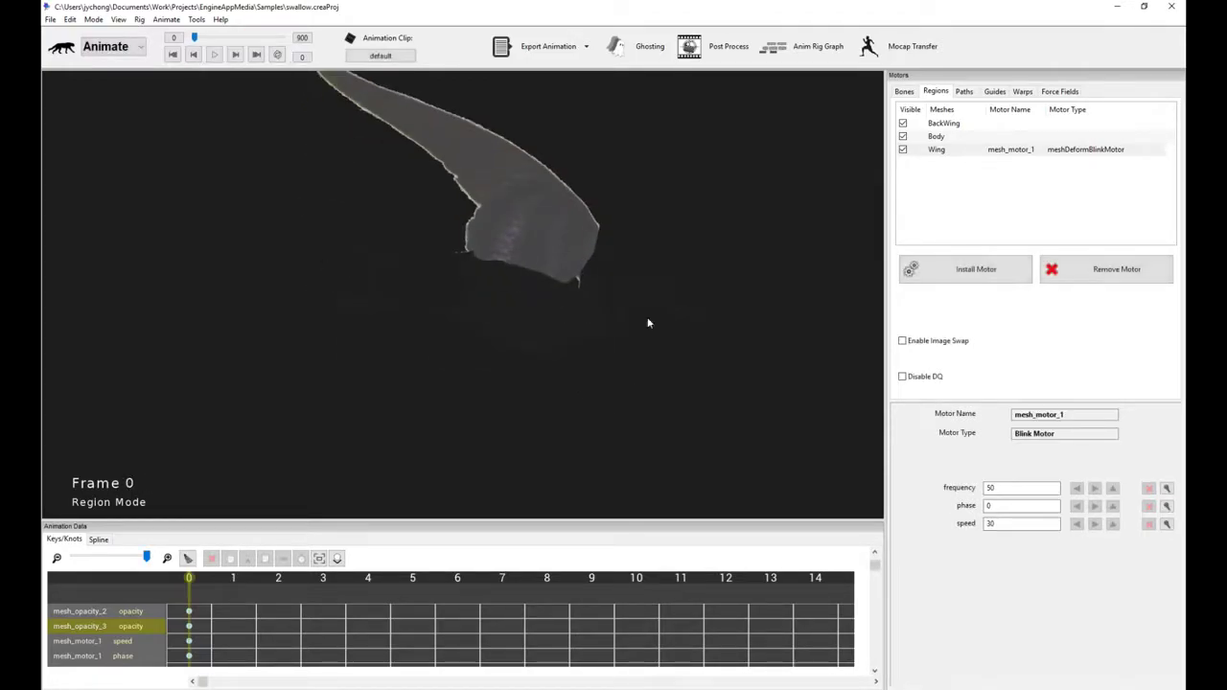
pyautogui.doubleClick(1009, 489)
pyautogui.write('100')
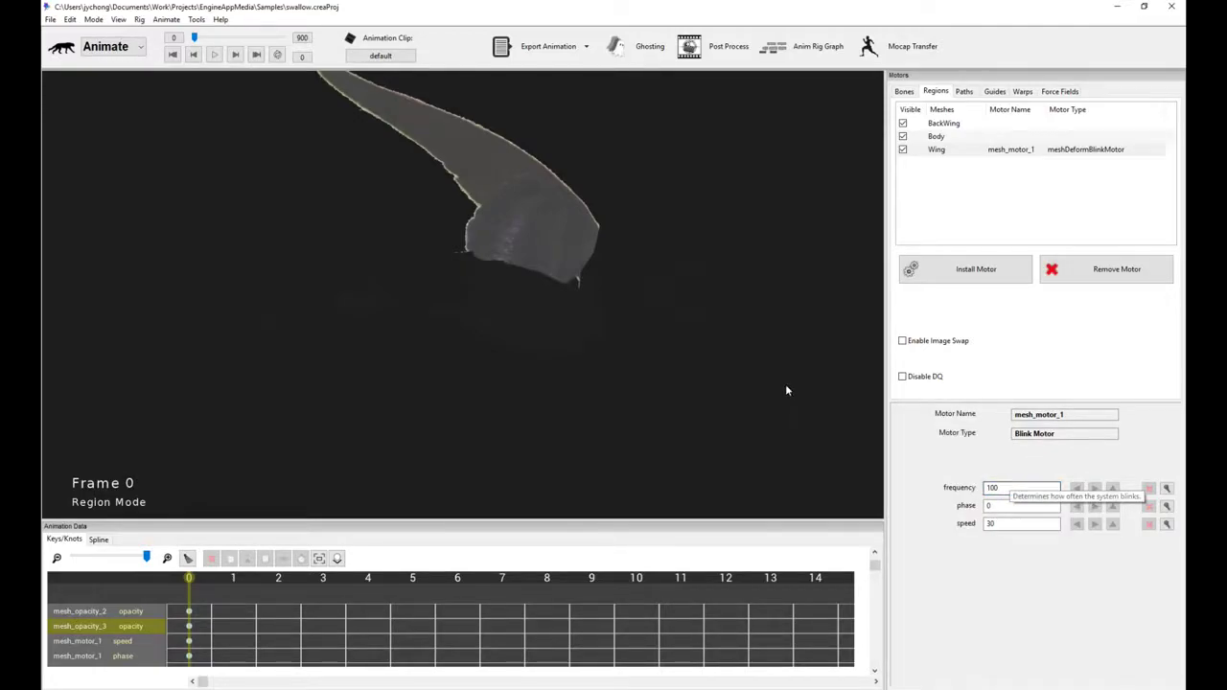
pyautogui.press('space')
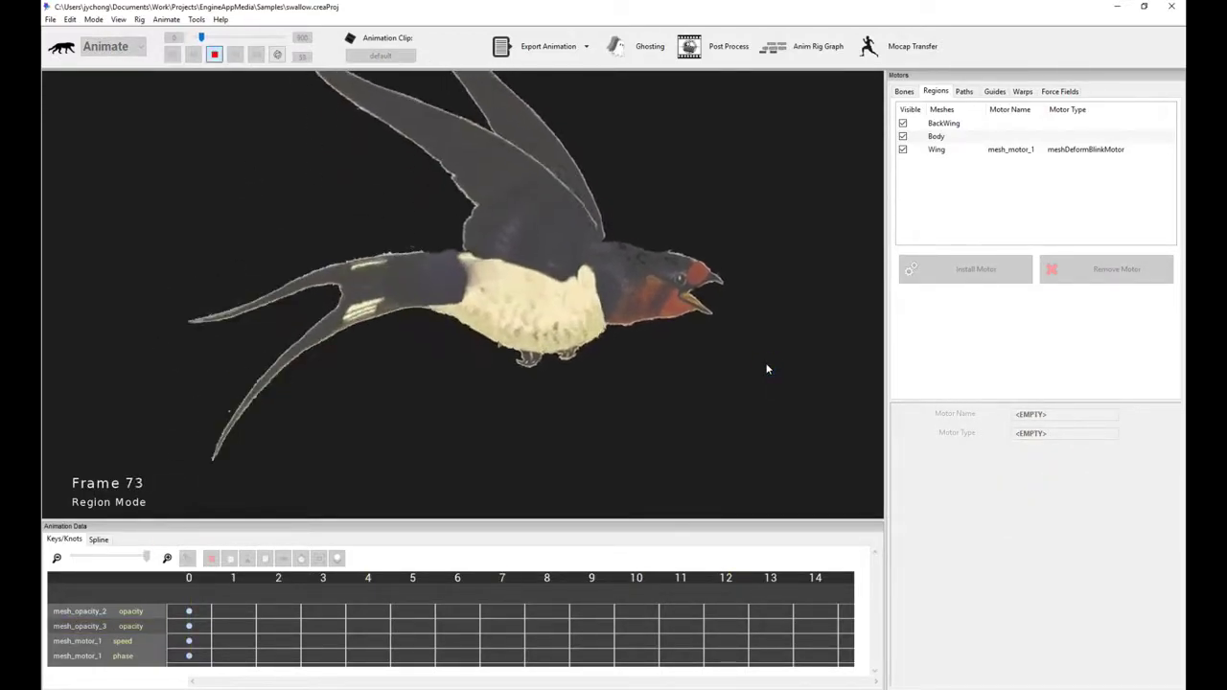
pyautogui.press('space')
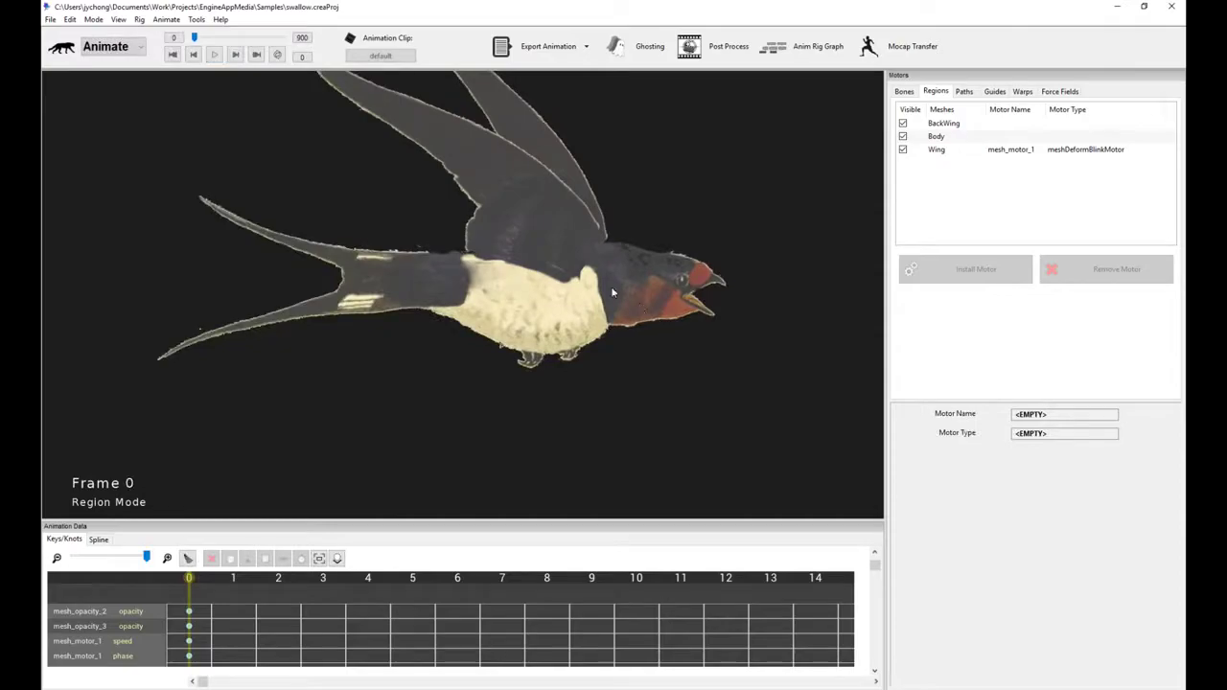
# Step: Set the Wing's blink frequency to 100 and preview the result
pyautogui.doubleClick(1016, 489)
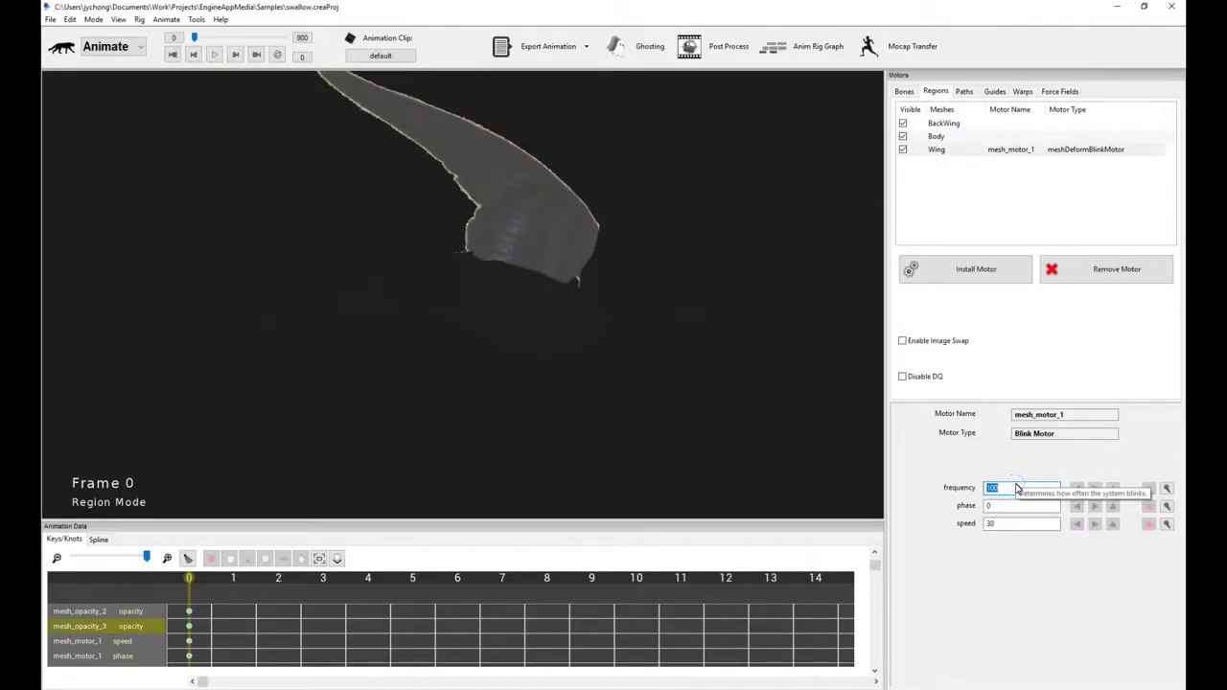
pyautogui.click(850, 405)
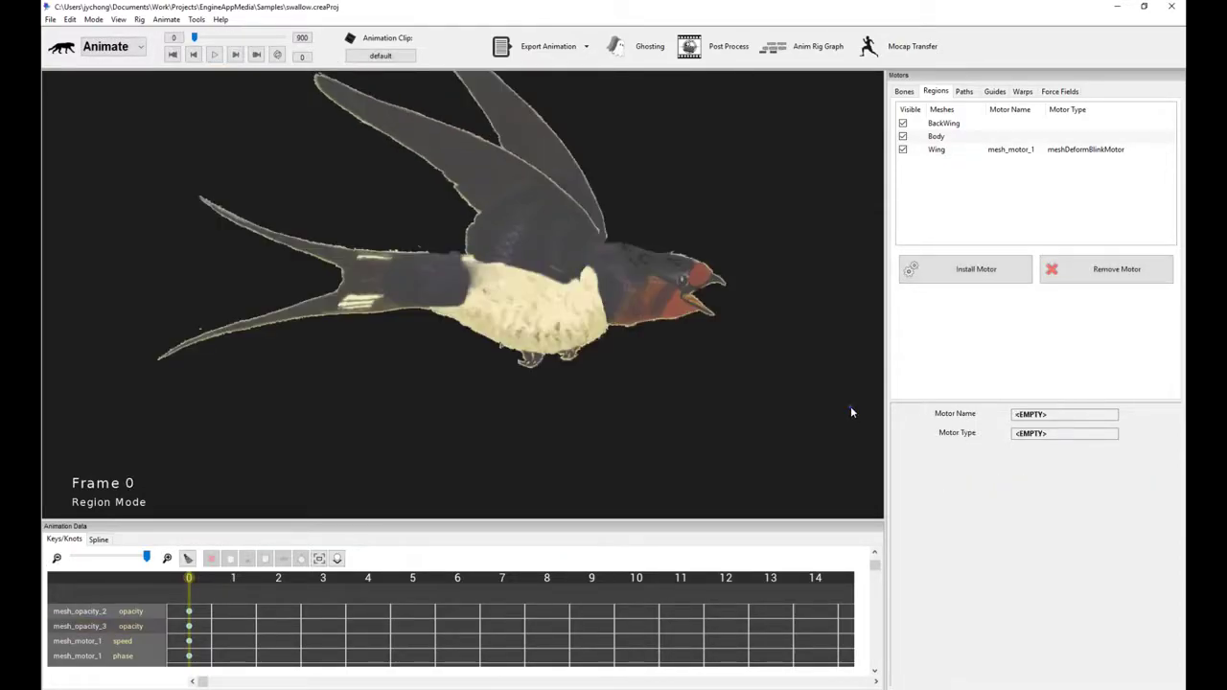
pyautogui.press('space')
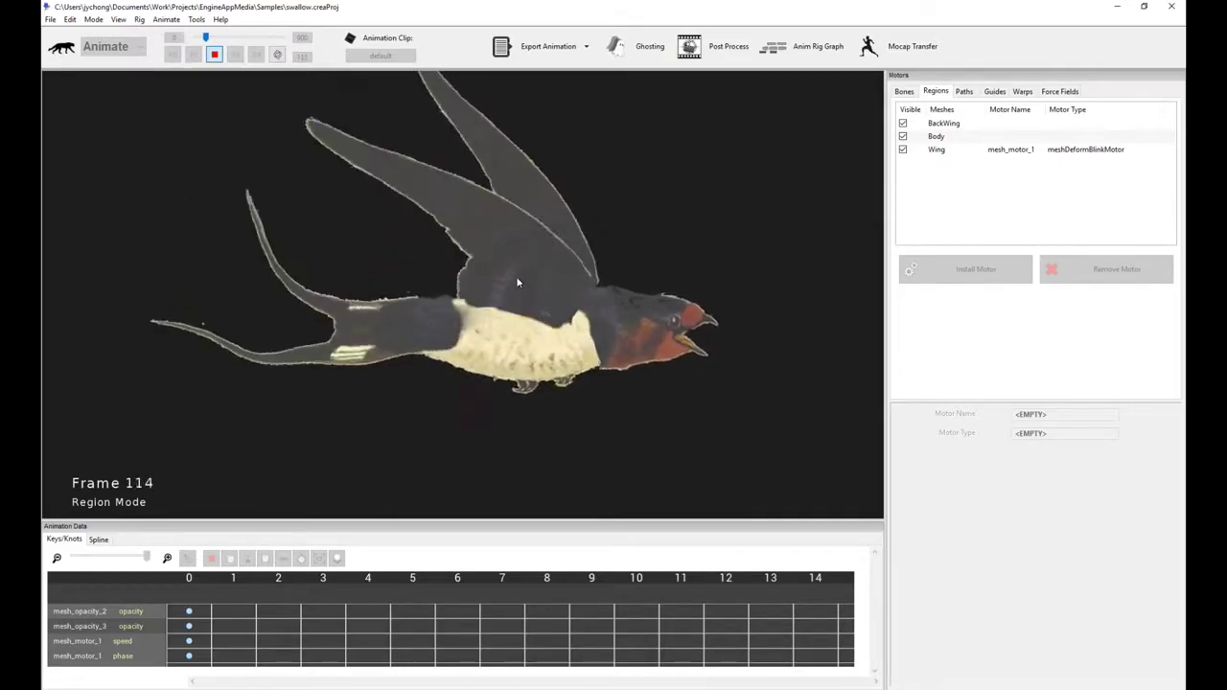
pyautogui.click(532, 267)
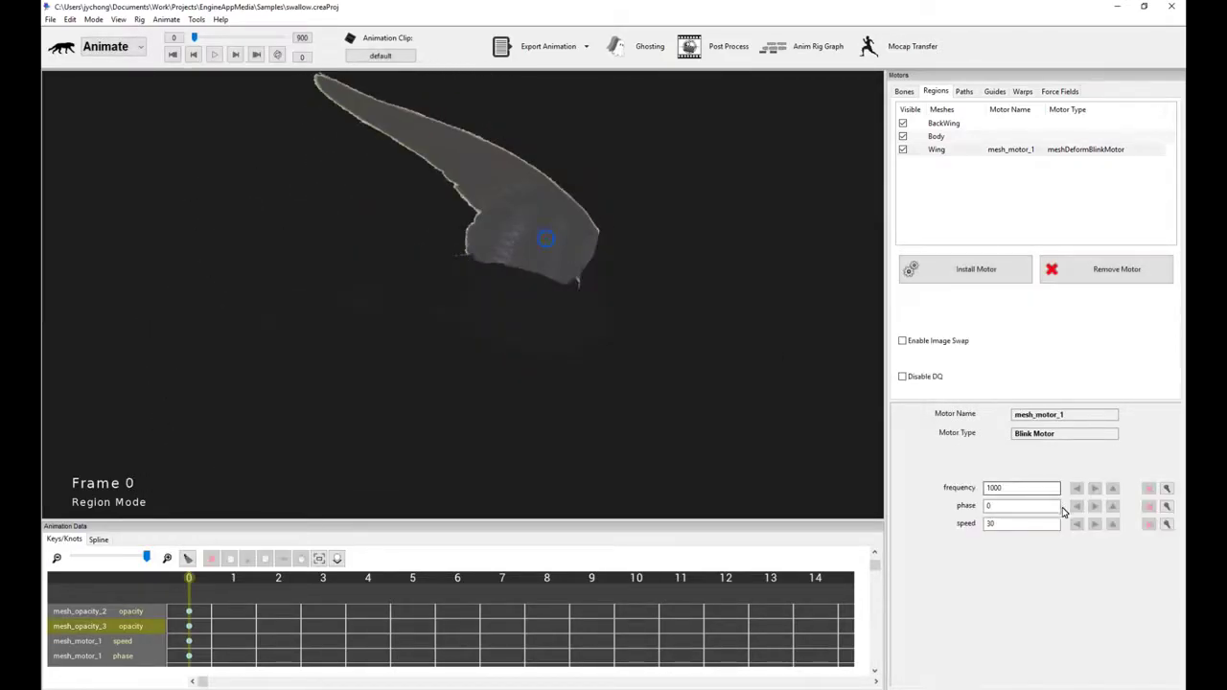
pyautogui.doubleClick(1022, 491)
pyautogui.write('100')
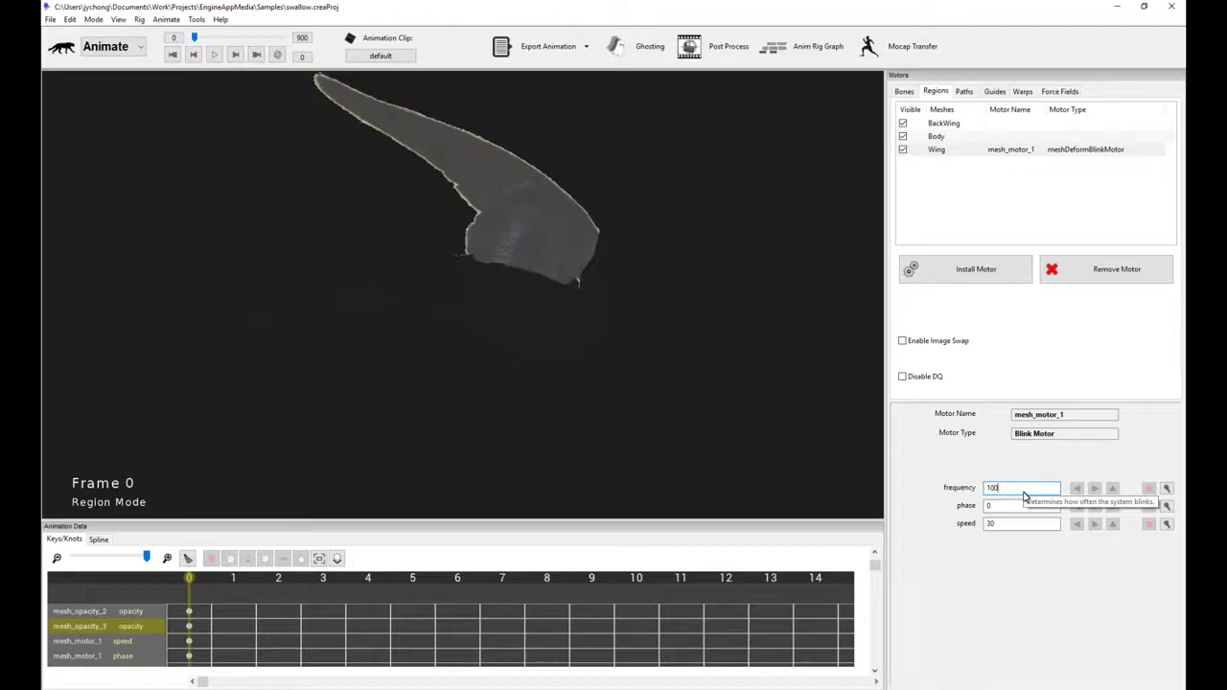
pyautogui.press('Return')
pyautogui.press('space')
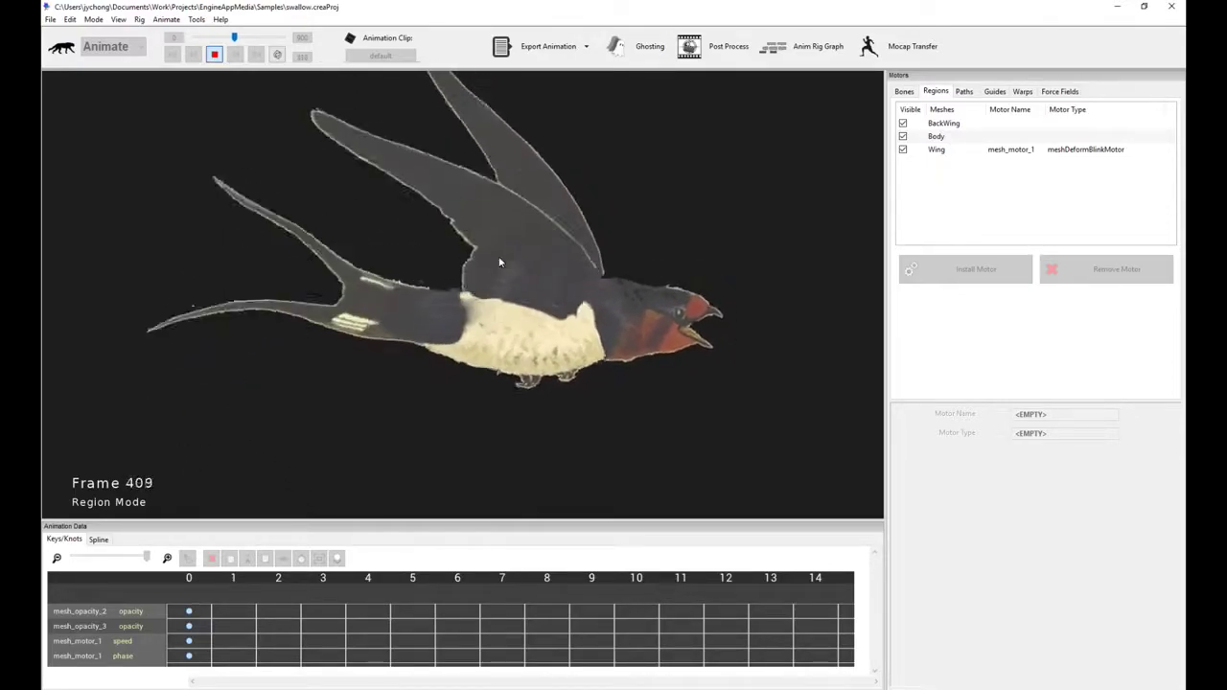
pyautogui.press('space')
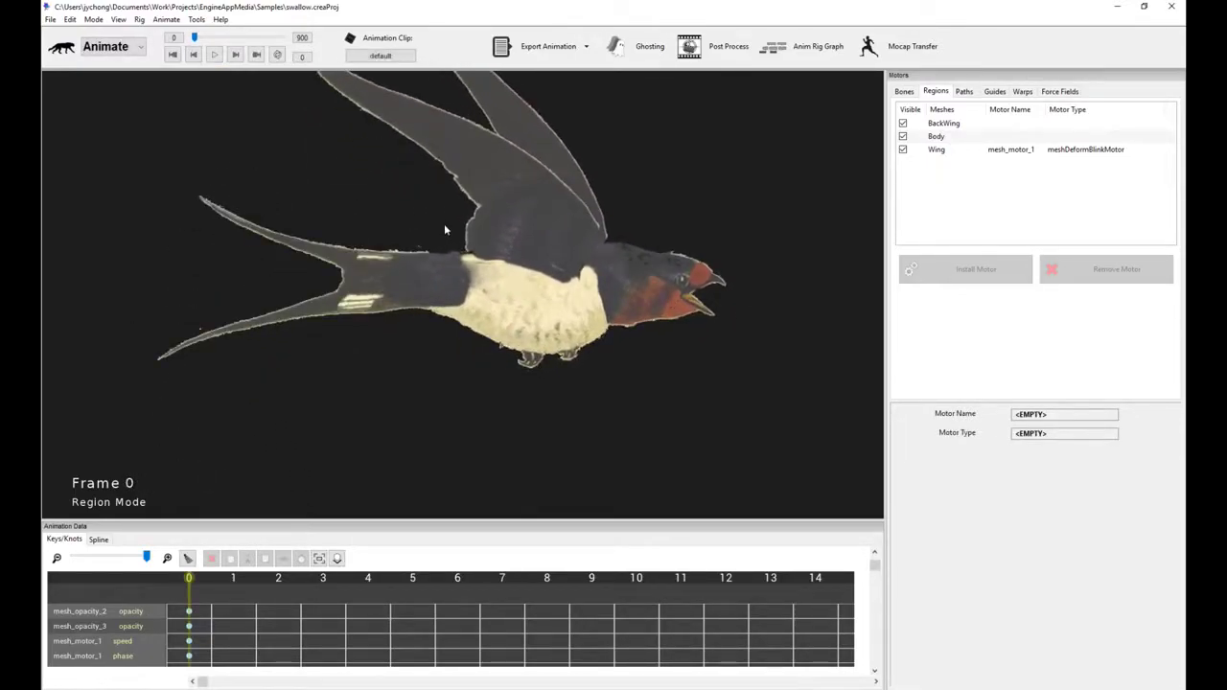
# Step: Reselect the Wing region and bring up the motor types list again
pyautogui.click(539, 216)
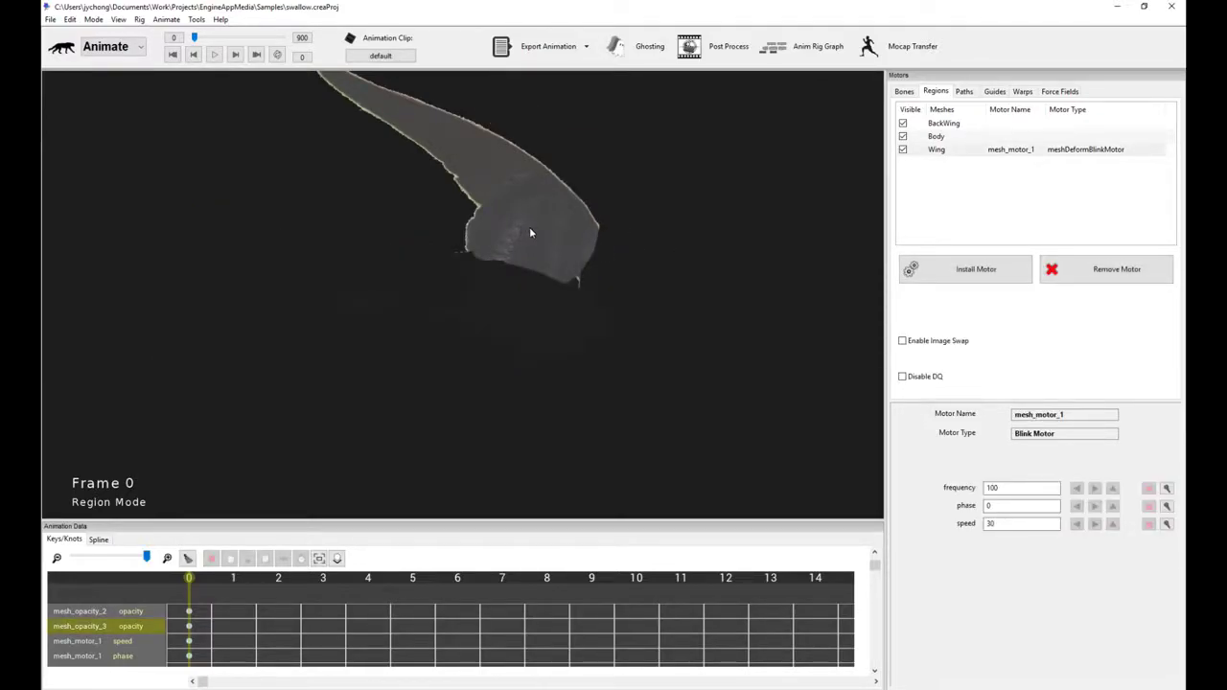
pyautogui.click(759, 271)
pyautogui.click(535, 243)
pyautogui.click(781, 323)
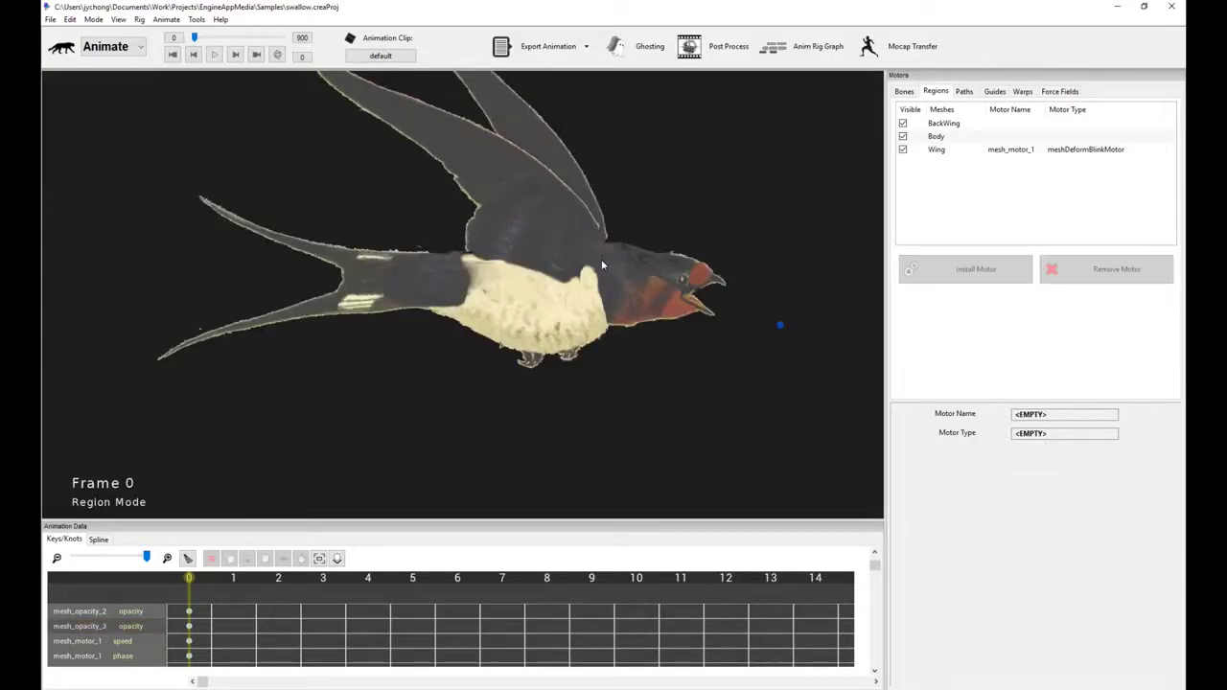
pyautogui.click(499, 223)
pyautogui.click(962, 271)
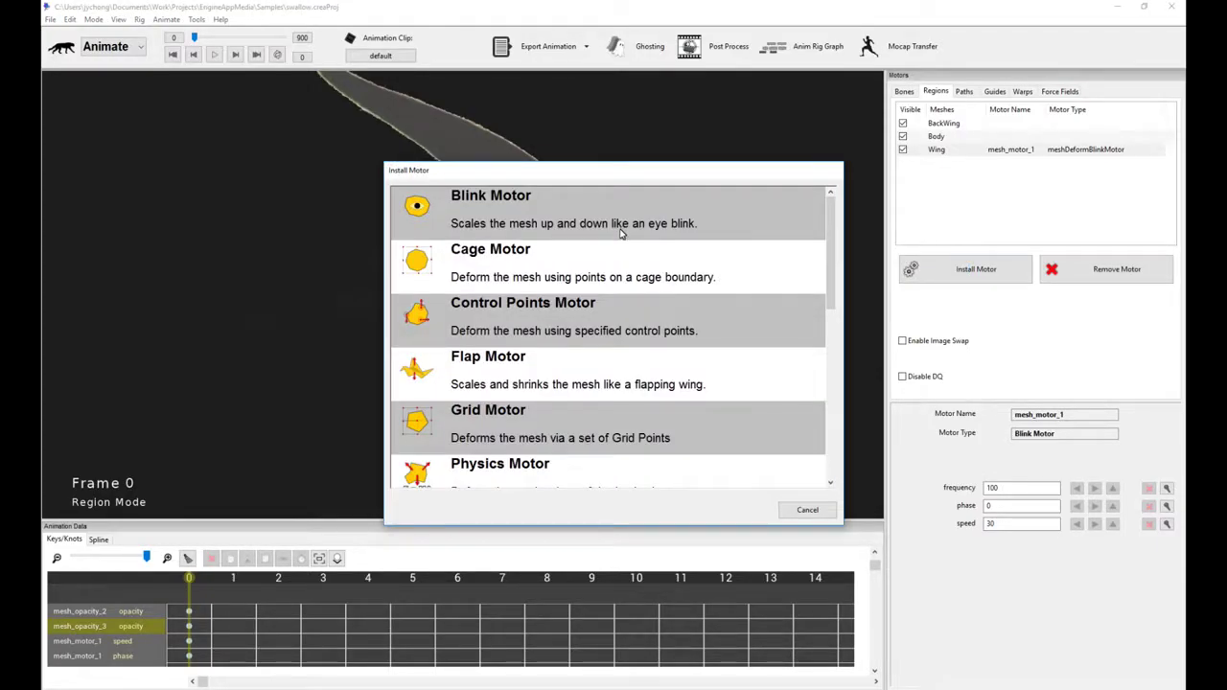
# Step: Swap the Wing's Blink Motor for a Cage Motor, cancelling a second motor list
pyautogui.click(608, 278)
pyautogui.click(745, 274)
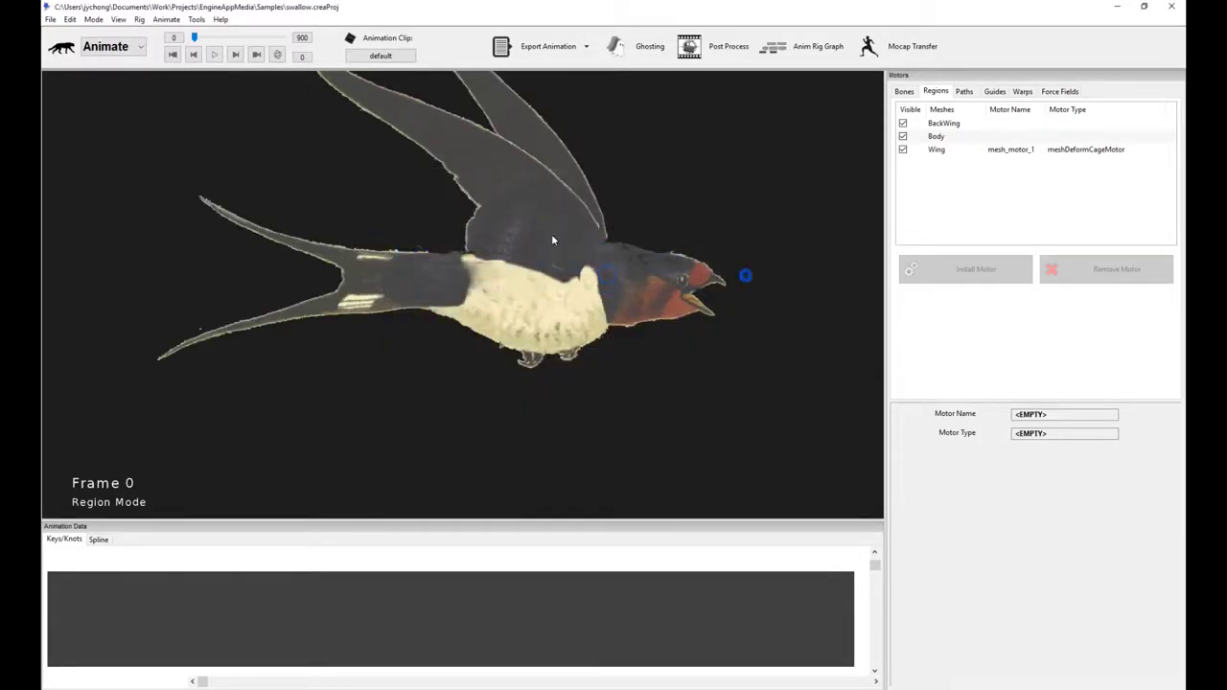
pyautogui.click(556, 238)
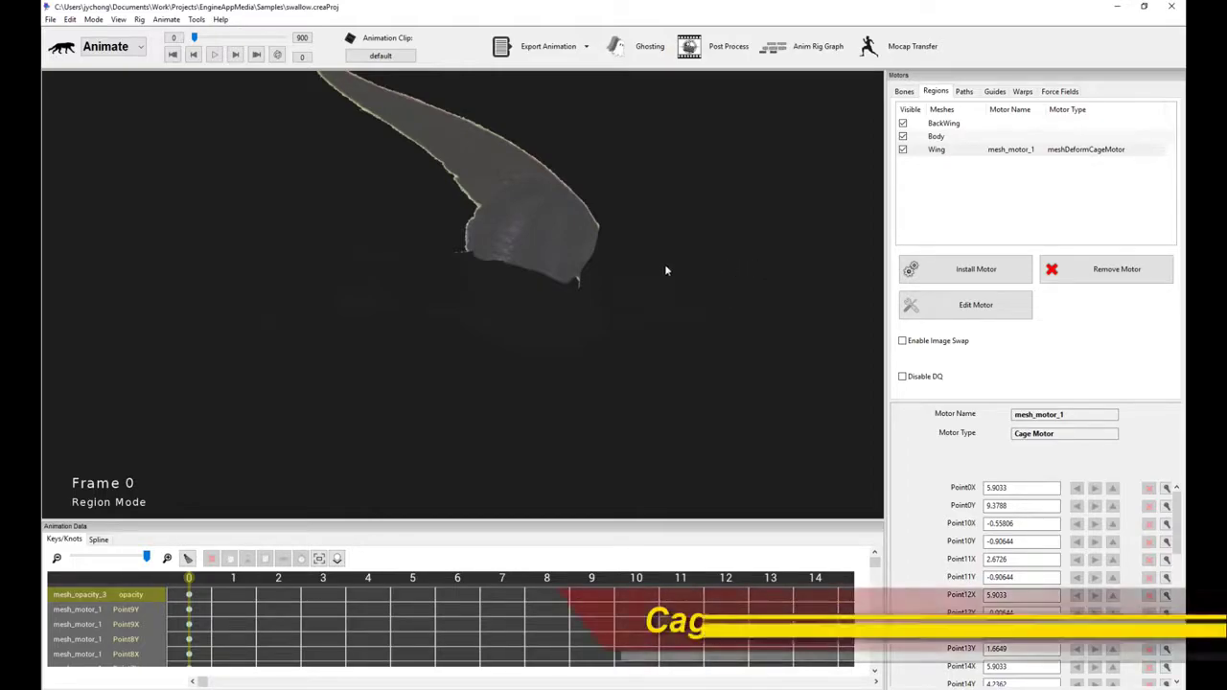
pyautogui.click(920, 265)
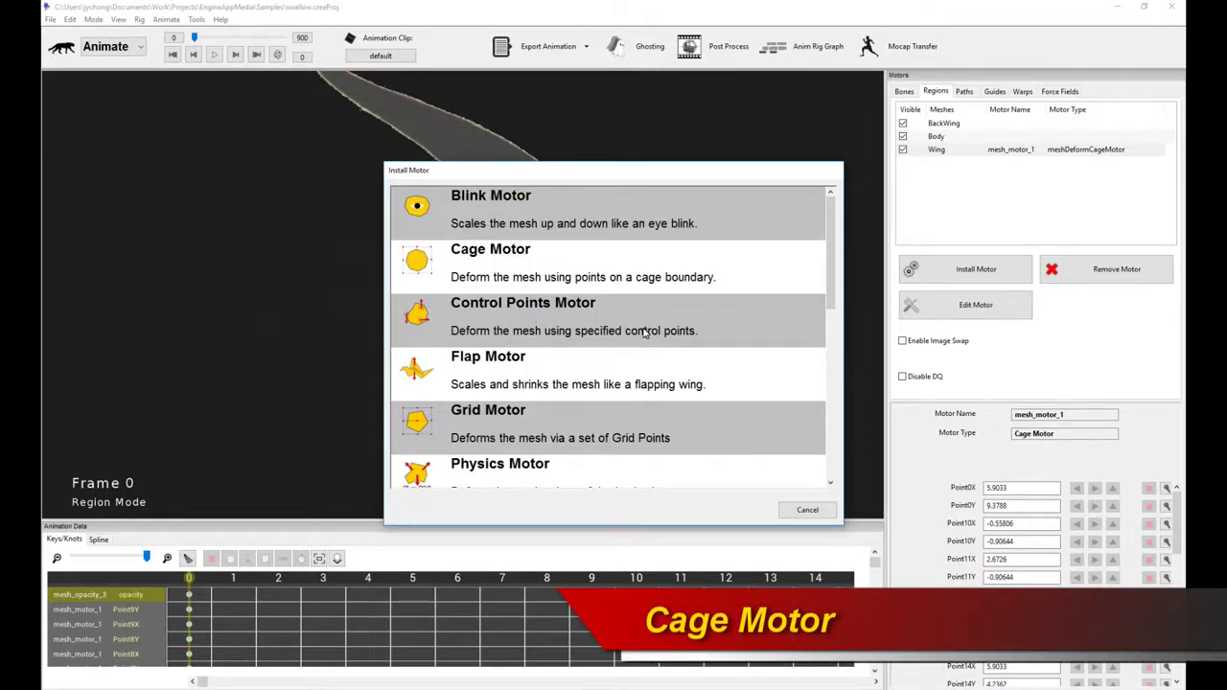
pyautogui.click(823, 510)
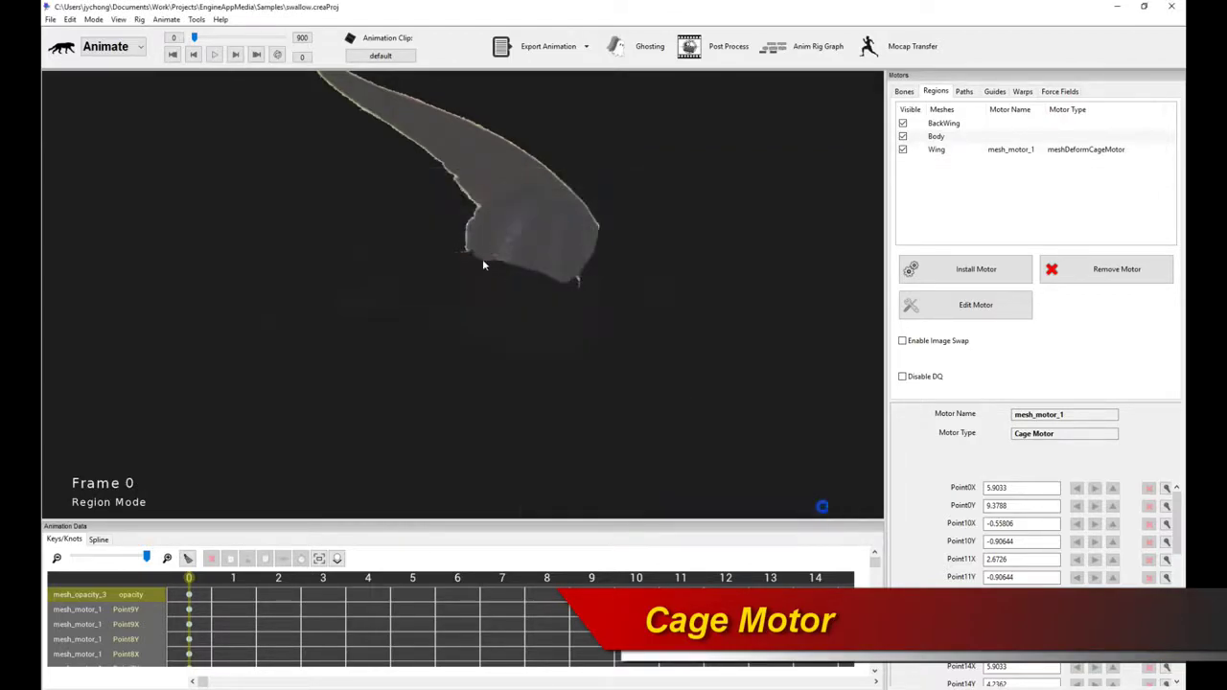
pyautogui.click(776, 294)
pyautogui.click(559, 227)
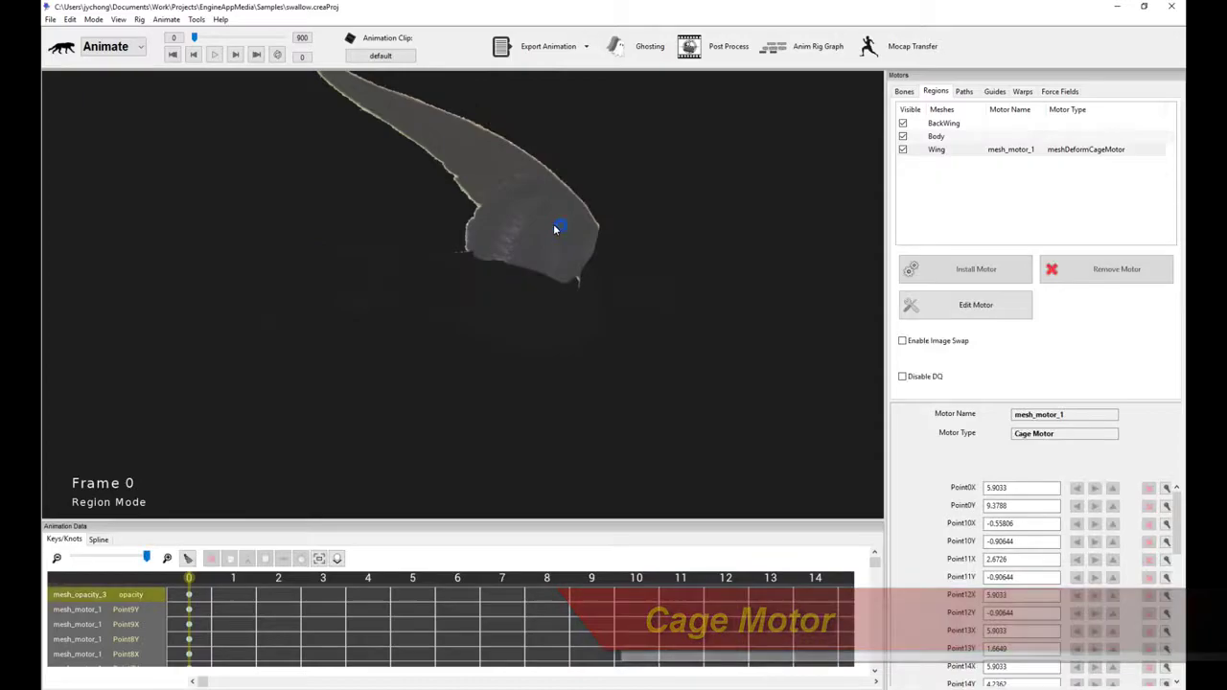
# Step: Edit the Wing's cage, pulling the right and bottom cage points out to stretch it
pyautogui.click(941, 309)
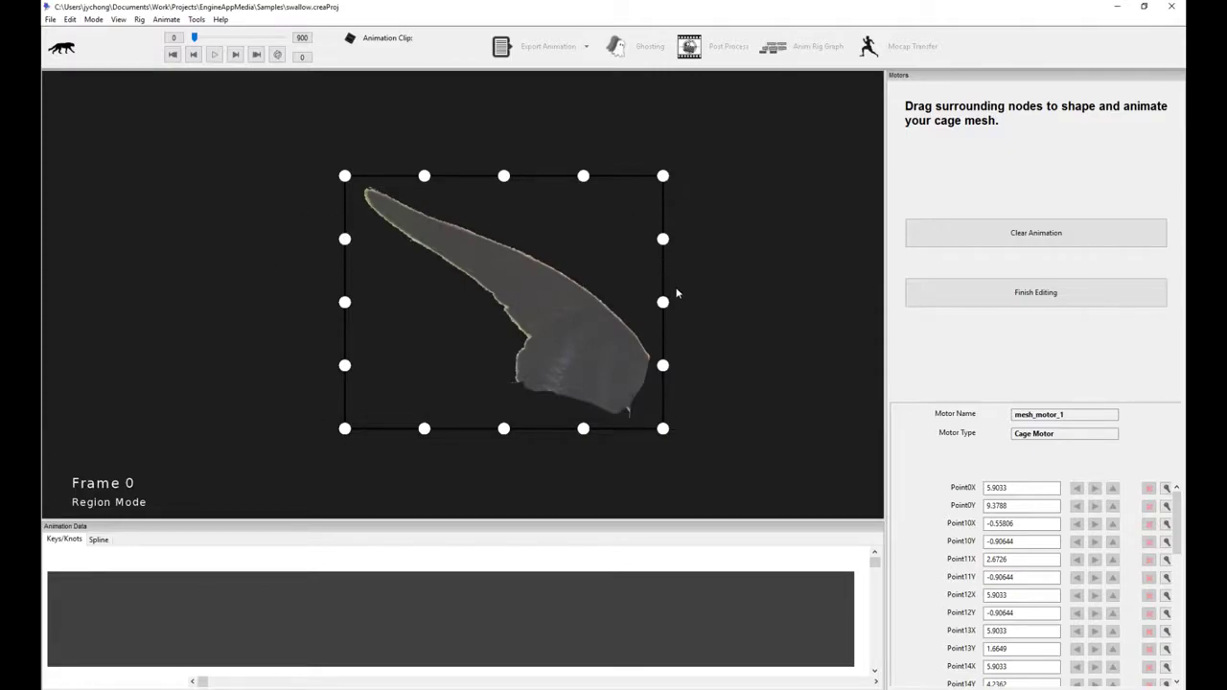
pyautogui.moveTo(663, 302); pyautogui.dragTo(753, 303)
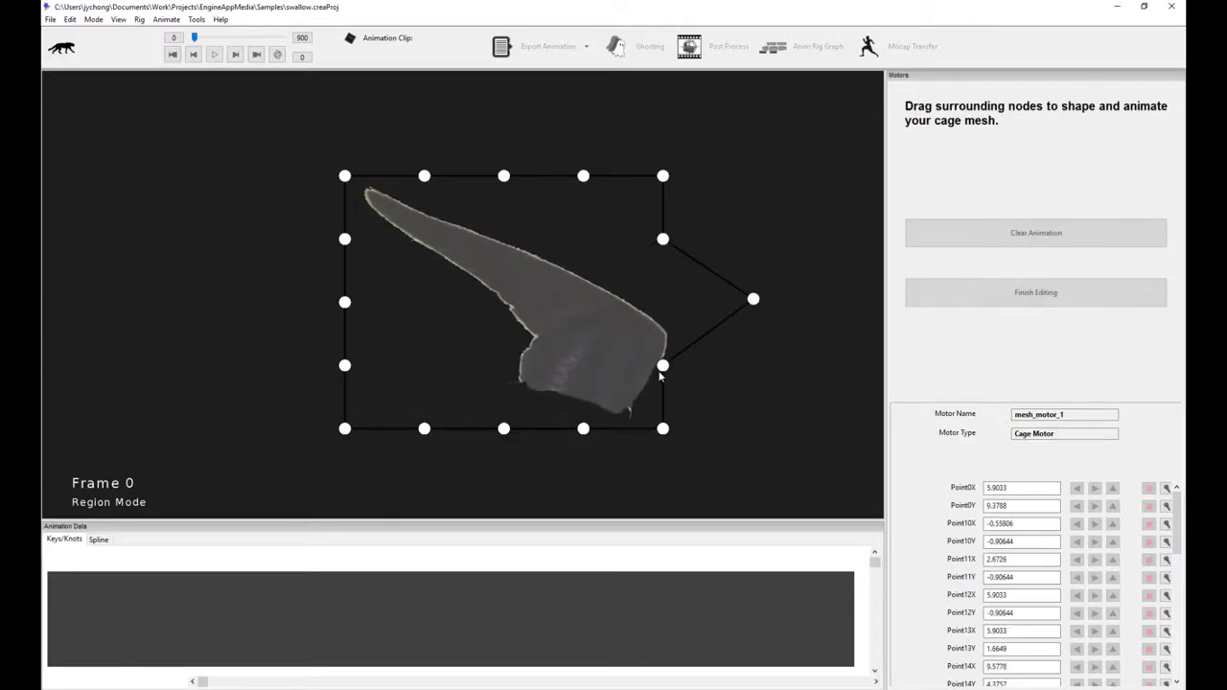
pyautogui.moveTo(662, 365); pyautogui.dragTo(762, 387)
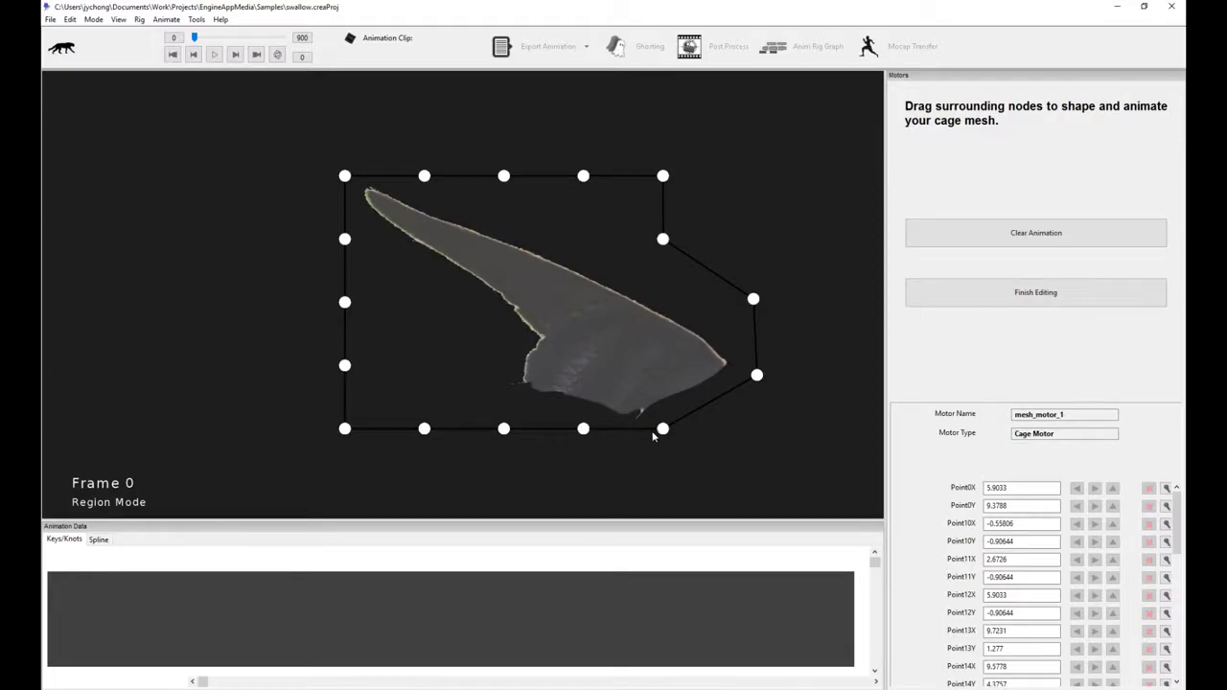
pyautogui.moveTo(662, 429); pyautogui.dragTo(765, 471)
pyautogui.moveTo(584, 431); pyautogui.dragTo(576, 485)
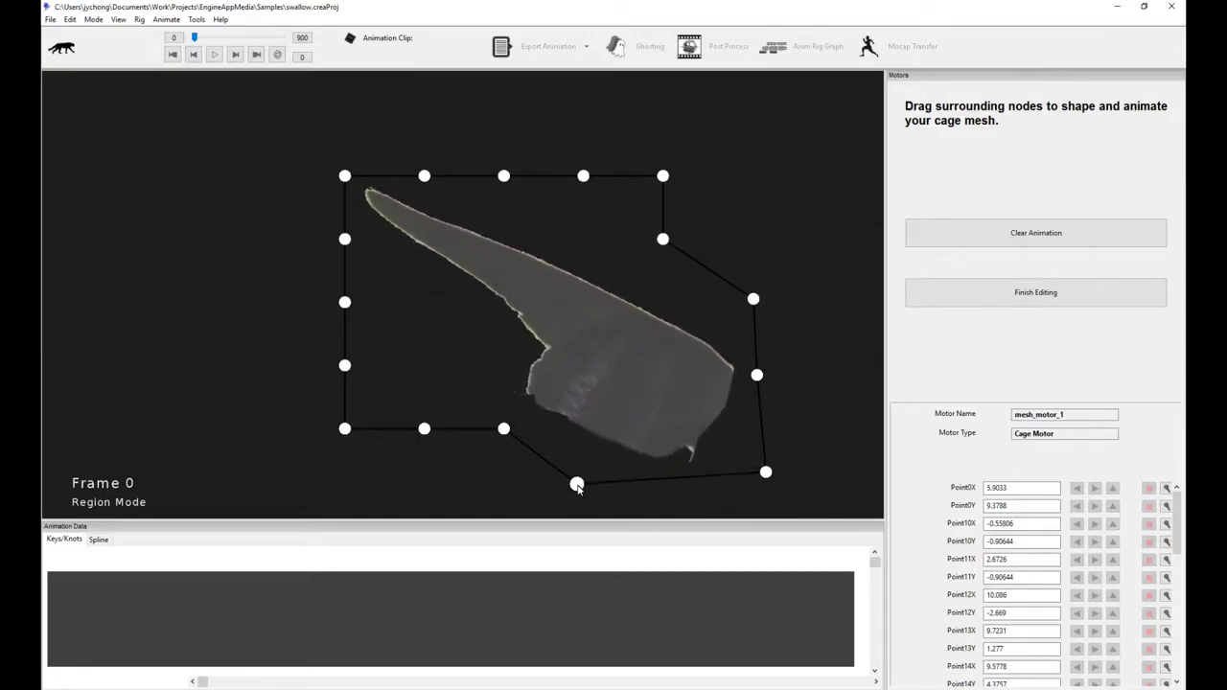
# Step: On the next frame, move the bottom and right cage points inward to fold the wing
pyautogui.press('Right')
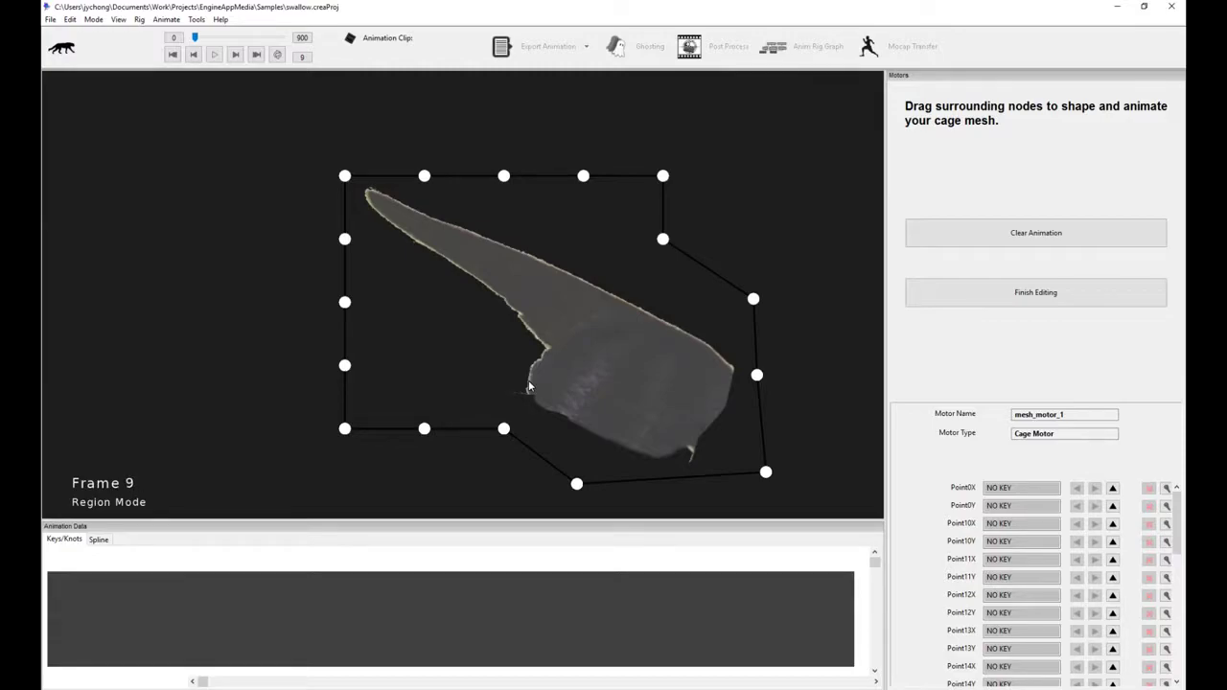
pyautogui.moveTo(577, 484); pyautogui.dragTo(605, 362)
pyautogui.moveTo(767, 477); pyautogui.dragTo(715, 384)
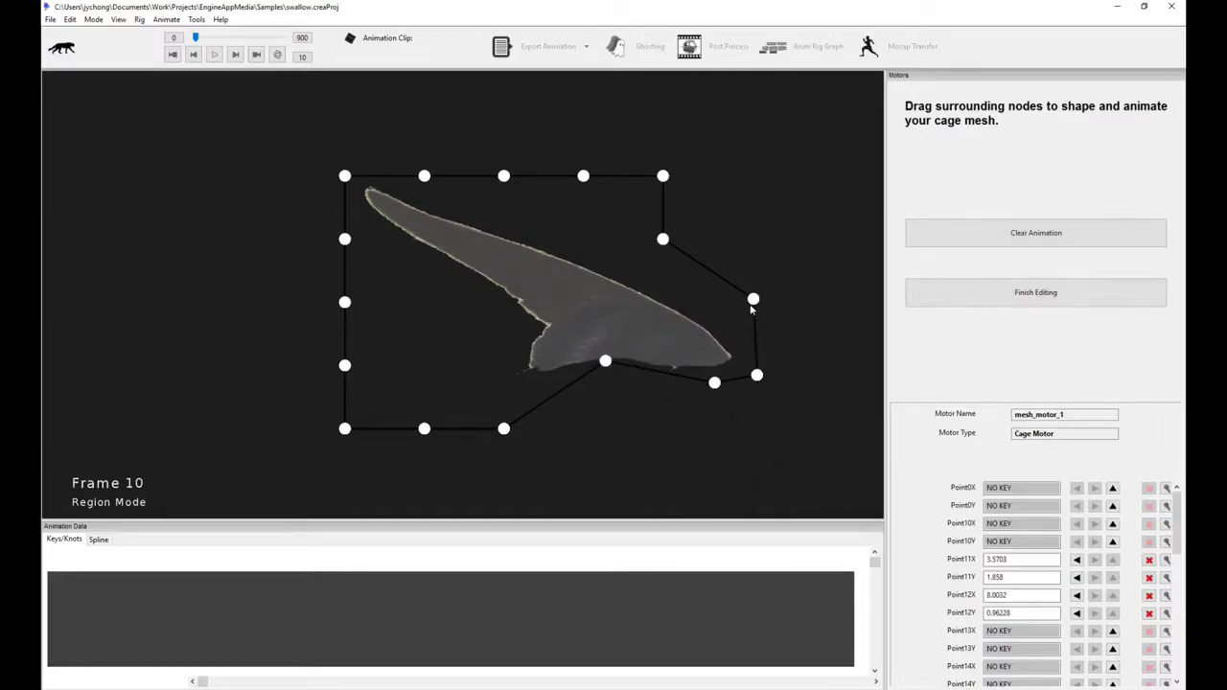
pyautogui.moveTo(752, 299); pyautogui.dragTo(652, 297)
# Step: Scrub back and forth between frames to check the cage deformation
pyautogui.press('Left')
pyautogui.press('Left')
pyautogui.press('Left')
pyautogui.press('Left')
pyautogui.press('Left')
pyautogui.press('Left')
pyautogui.press('Left')
pyautogui.press('Left')
pyautogui.press('Left')
pyautogui.press('Left')
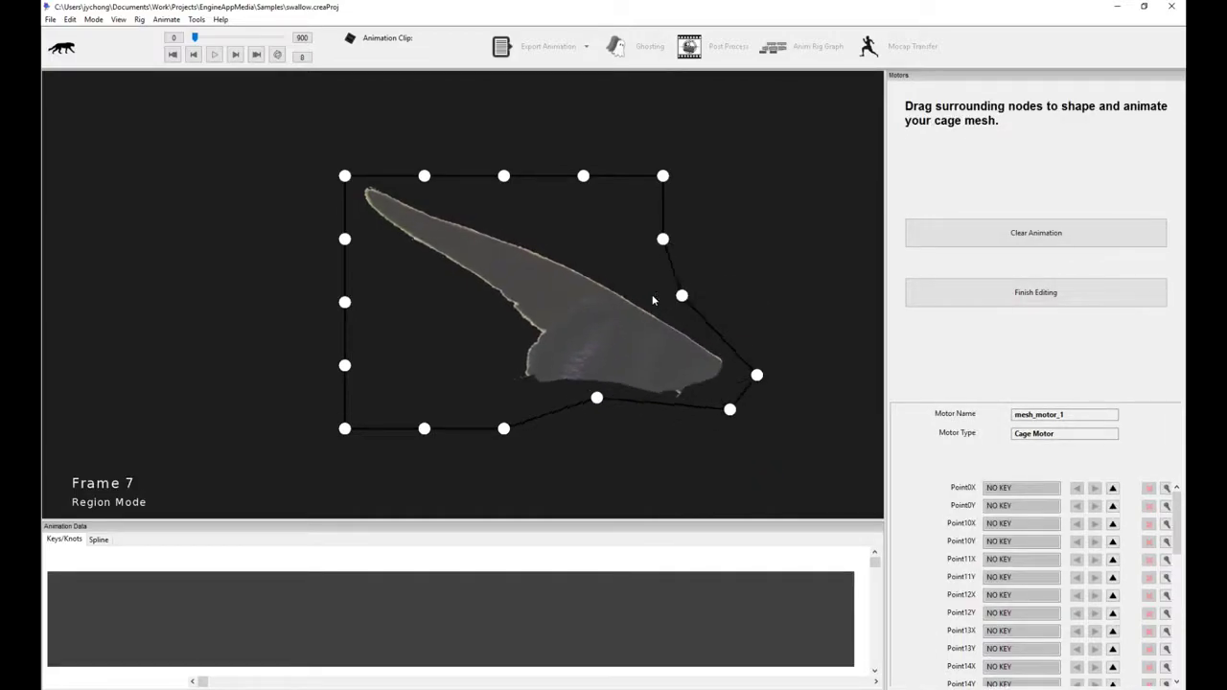
pyautogui.press('Right')
pyautogui.press('Right')
pyautogui.press('Right')
pyautogui.press('Right')
pyautogui.press('Right')
pyautogui.press('Right')
pyautogui.press('Right')
pyautogui.press('Left')
pyautogui.press('Left')
pyautogui.press('Left')
pyautogui.press('Left')
pyautogui.press('Left')
pyautogui.press('Left')
pyautogui.press('Left')
pyautogui.press('Right')
pyautogui.press('Right')
pyautogui.press('Right')
pyautogui.press('Right')
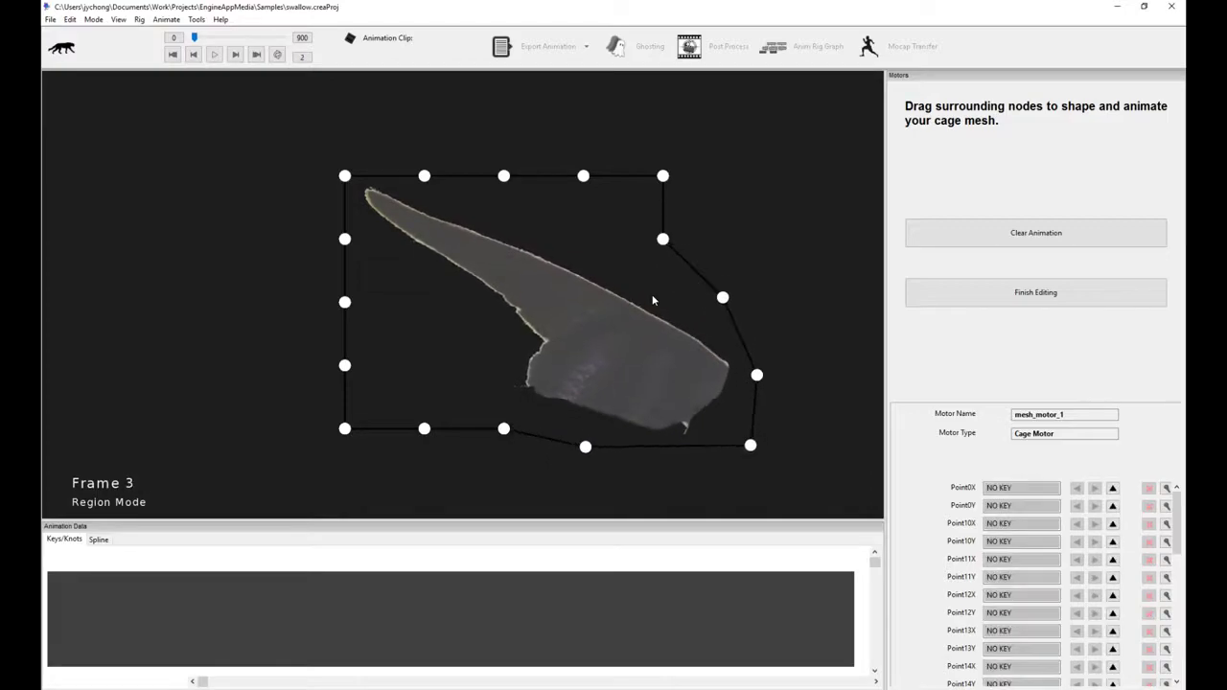
pyautogui.press('Left')
# Step: Finish cage editing and step through frames to preview the swallow
pyautogui.click(1106, 296)
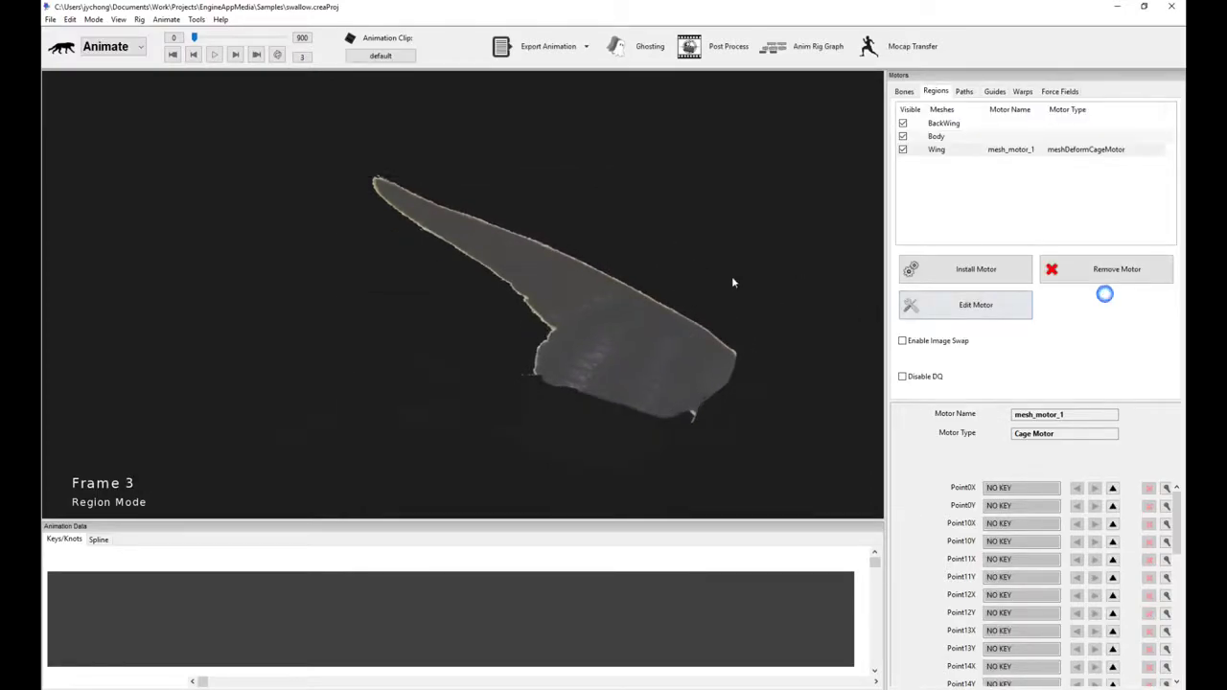
pyautogui.press('Left')
pyautogui.press('Left')
pyautogui.press('Left')
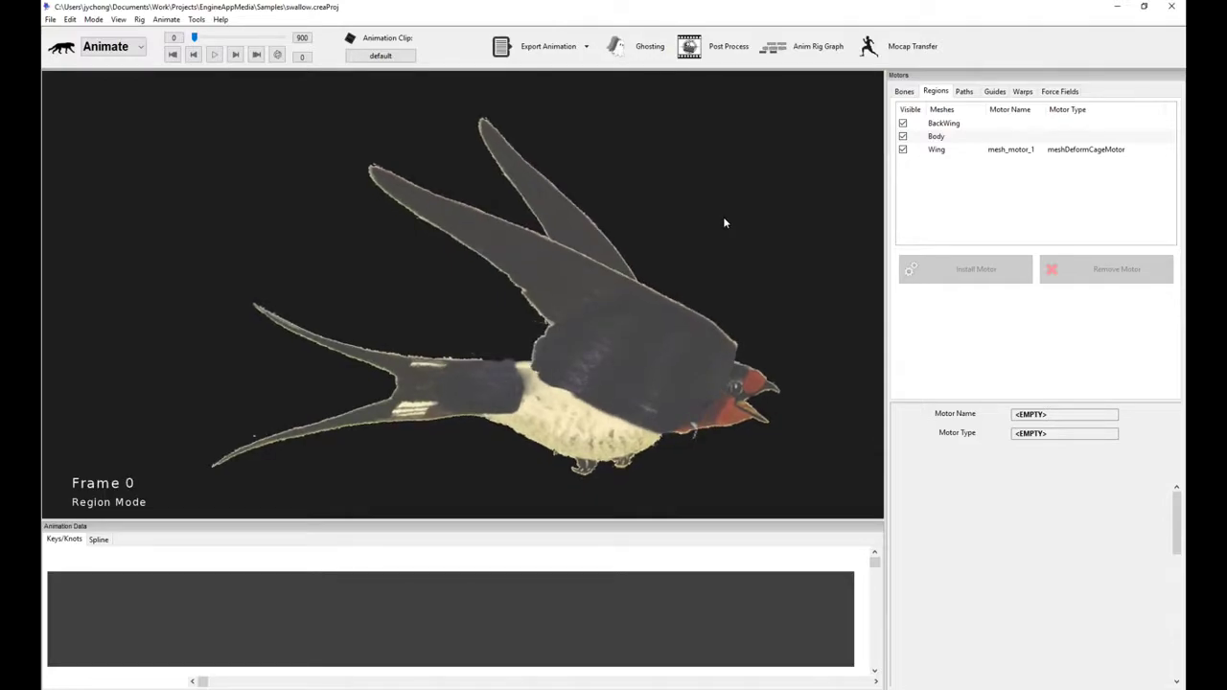
pyautogui.press('Right')
pyautogui.press('Right')
pyautogui.press('Right')
pyautogui.press('Right')
pyautogui.press('Right')
pyautogui.press('Right')
pyautogui.press('Right')
pyautogui.press('Right')
pyautogui.press('Right')
pyautogui.press('Right')
pyautogui.press('Right')
pyautogui.press('Right')
pyautogui.press('Right')
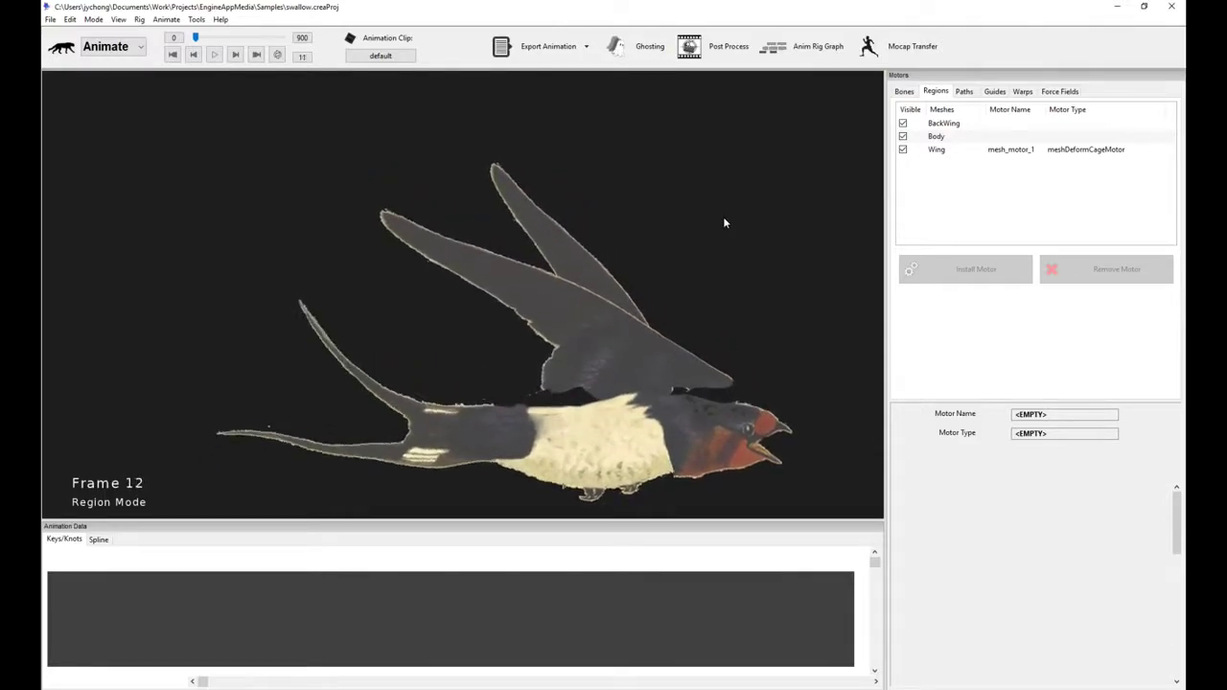
pyautogui.press('Left')
pyautogui.press('Left')
pyautogui.press('Left')
pyautogui.press('Left')
pyautogui.press('Left')
pyautogui.press('Left')
pyautogui.press('Left')
pyautogui.press('Left')
pyautogui.press('Left')
pyautogui.press('Left')
pyautogui.press('Left')
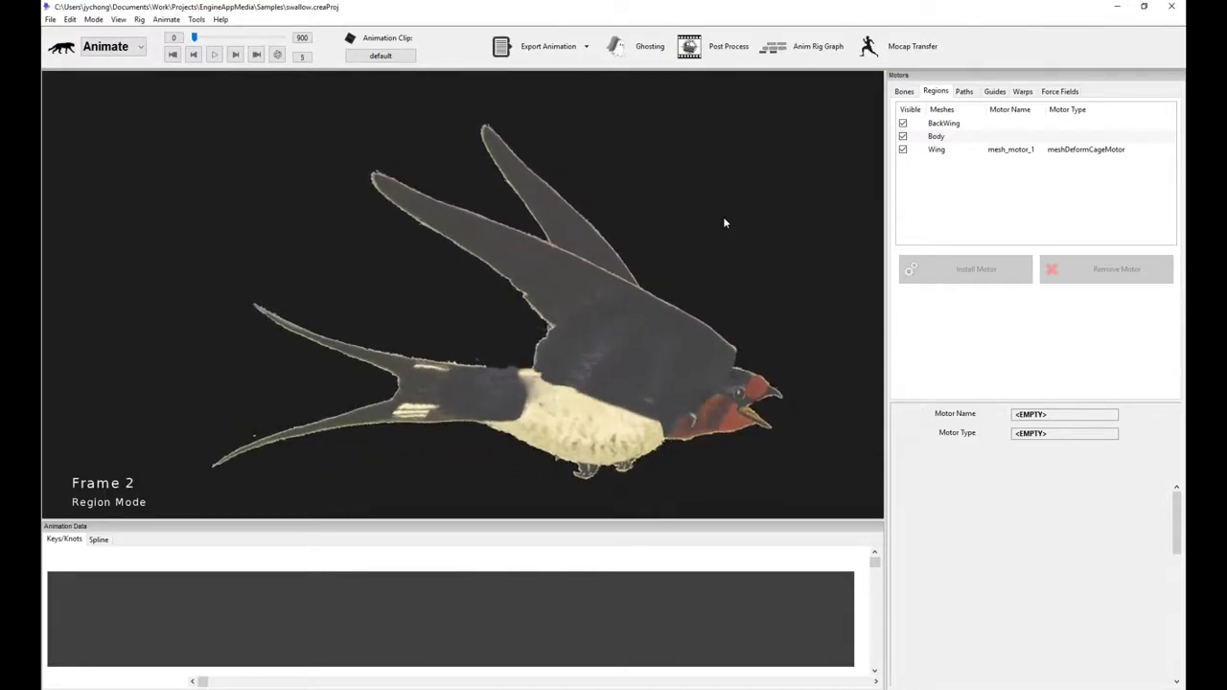
pyautogui.press('Right')
pyautogui.press('Right')
pyautogui.press('Right')
pyautogui.press('Right')
# Step: Return to frame 0 and remove the cage motor from the Wing mesh
pyautogui.press('Left')
pyautogui.press('Left')
pyautogui.press('Left')
pyautogui.press('Left')
pyautogui.press('Left')
pyautogui.press('Left')
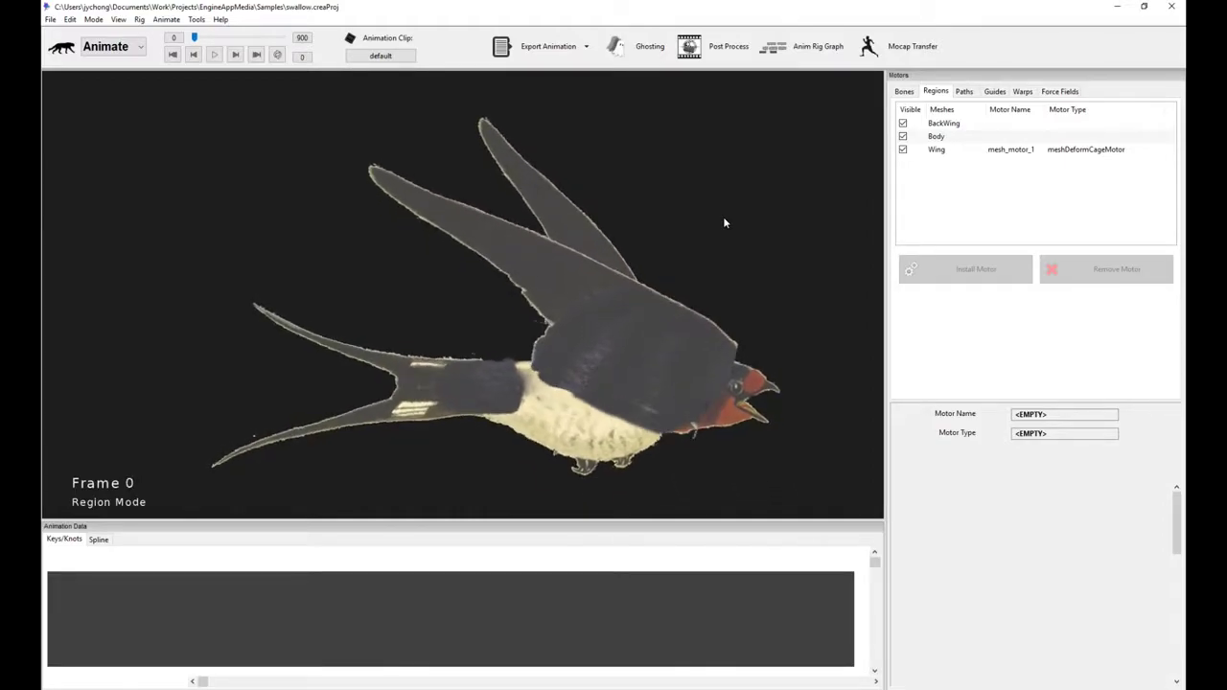
pyautogui.press('Right')
pyautogui.press('Right')
pyautogui.press('Left')
pyautogui.press('Left')
pyautogui.click(1115, 151)
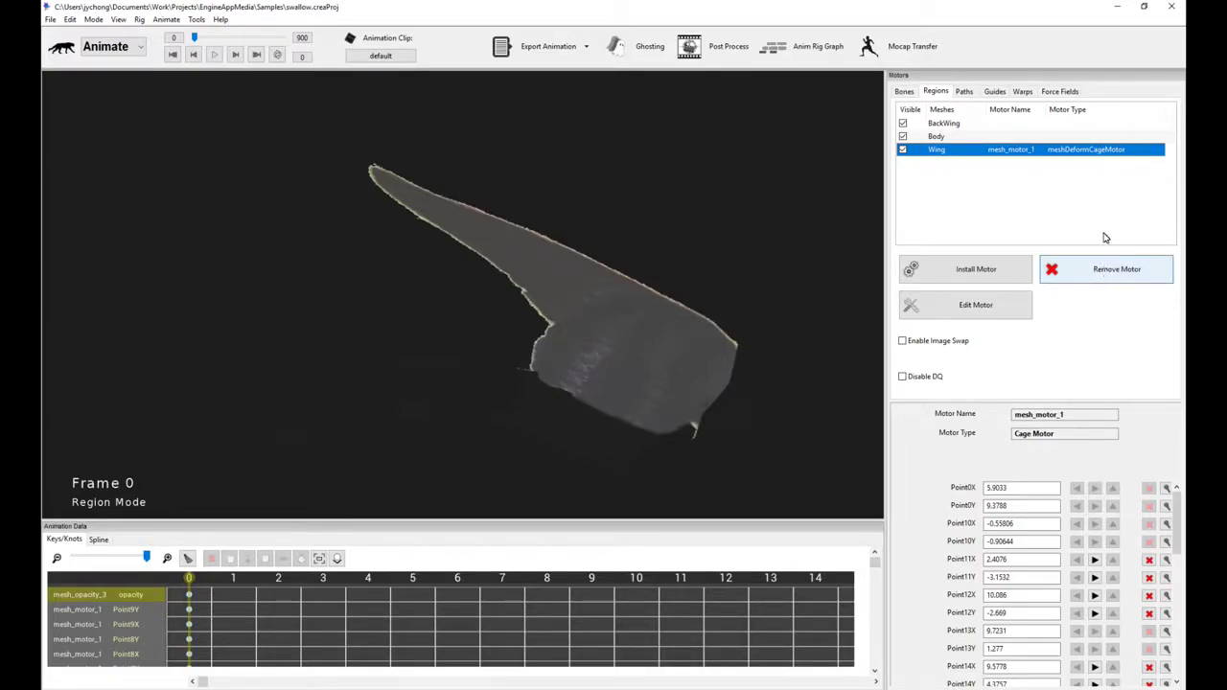
pyautogui.click(1128, 279)
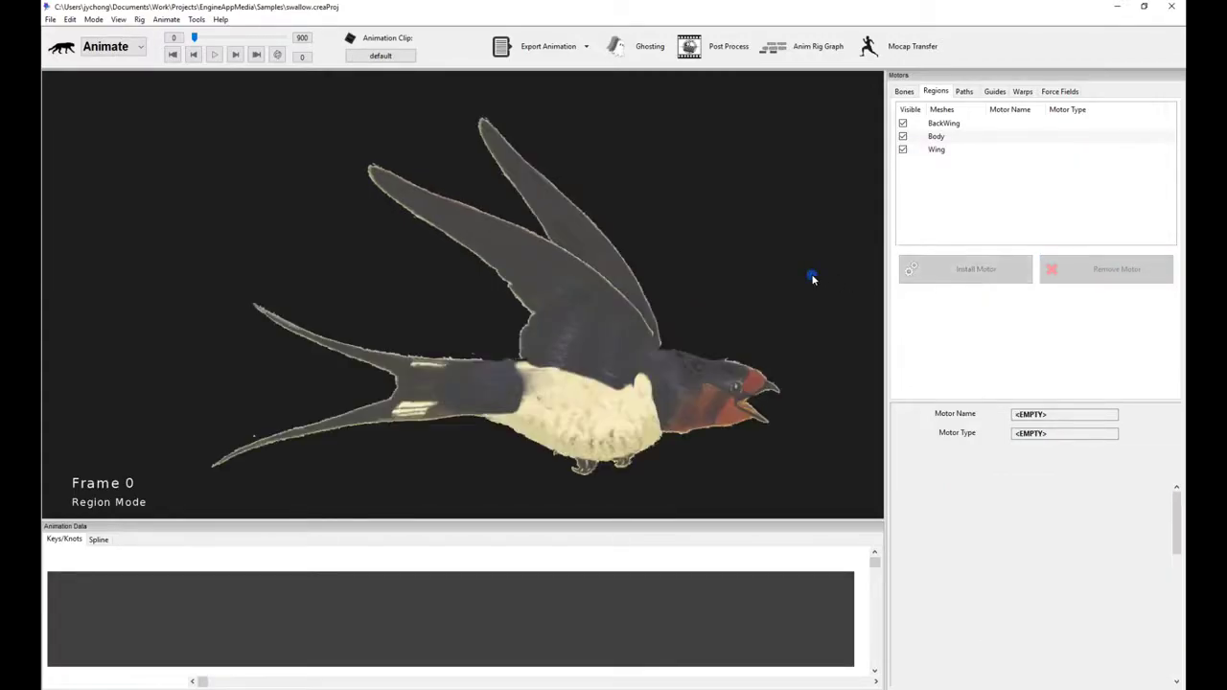
# Step: Install a Control Points Motor on the Wing and open it in the motor editor
pyautogui.doubleClick(656, 350)
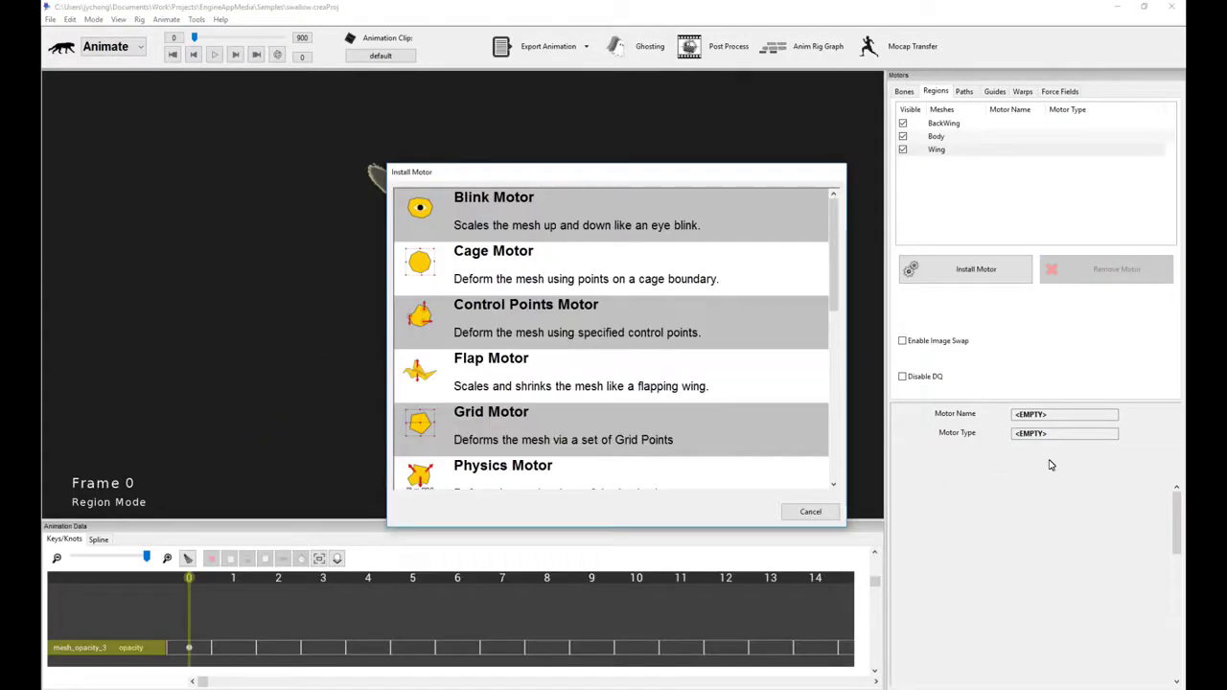
pyautogui.doubleClick(550, 324)
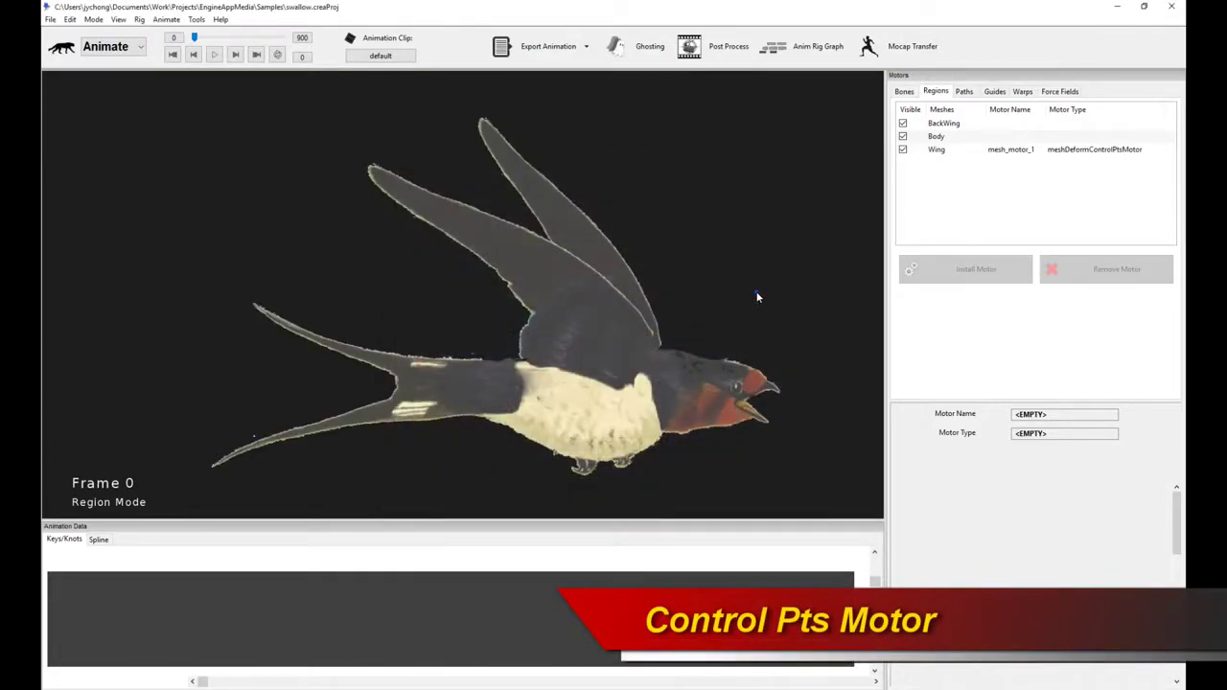
pyautogui.click(580, 351)
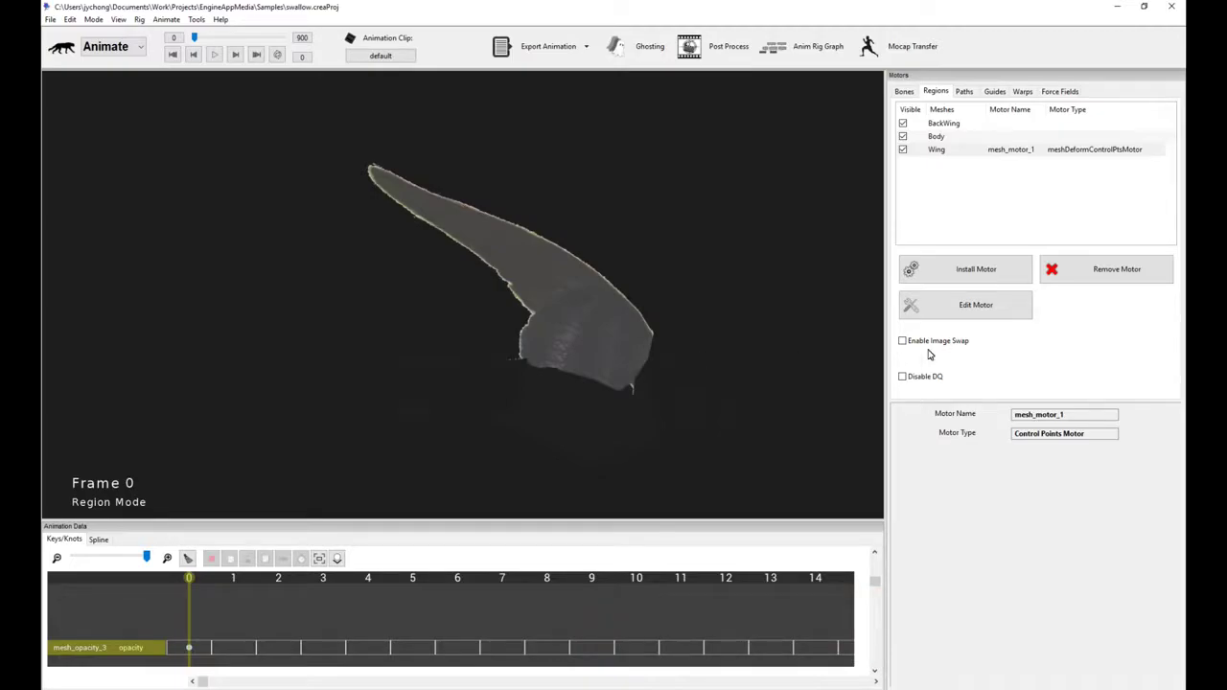
pyautogui.click(1022, 301)
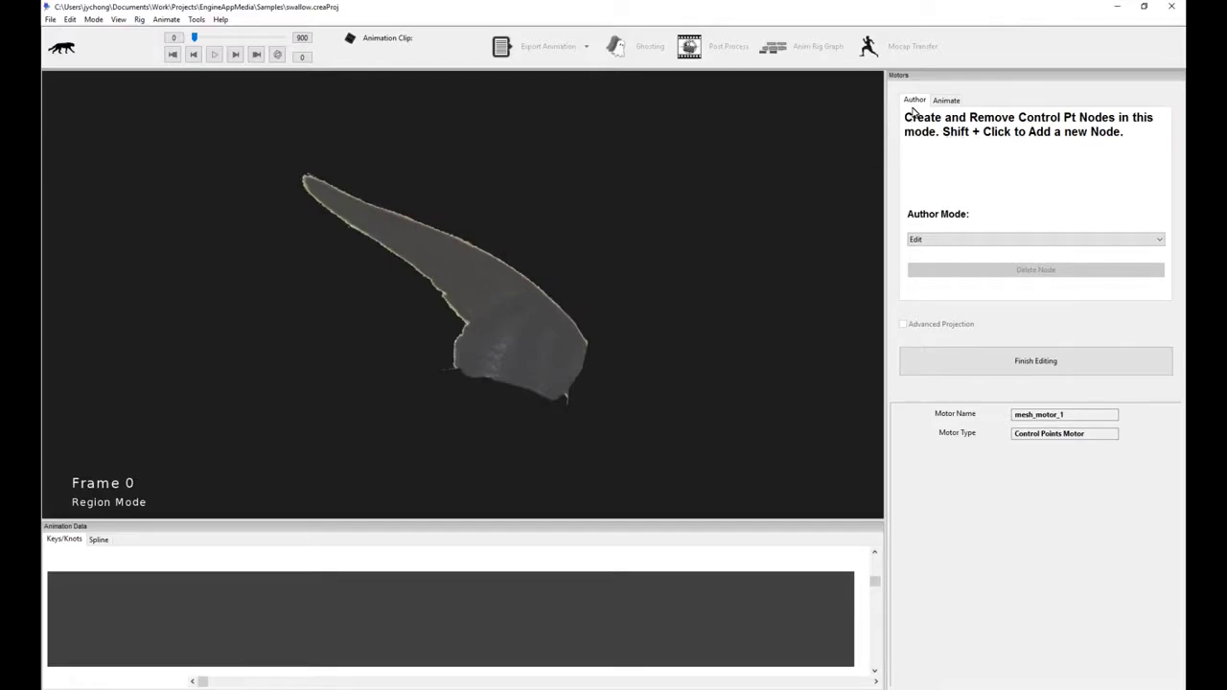
# Step: In the Author tab with Edit mode, add two control-point nodes on the wing
pyautogui.click(946, 101)
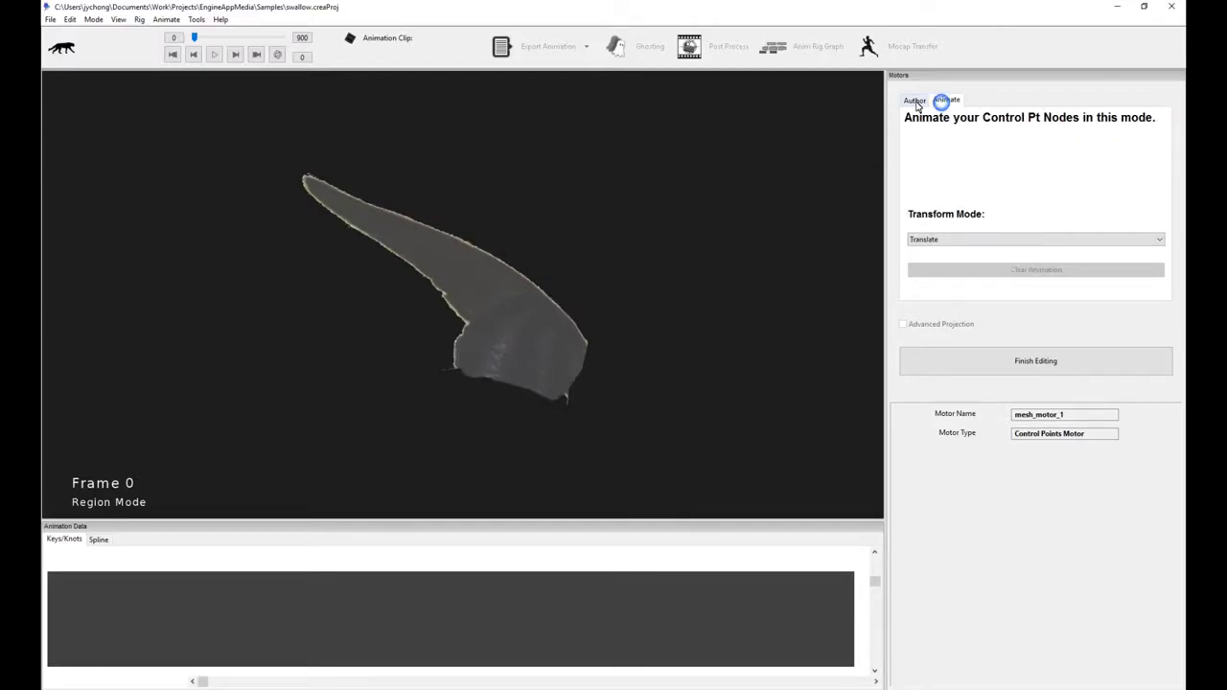
pyautogui.click(914, 100)
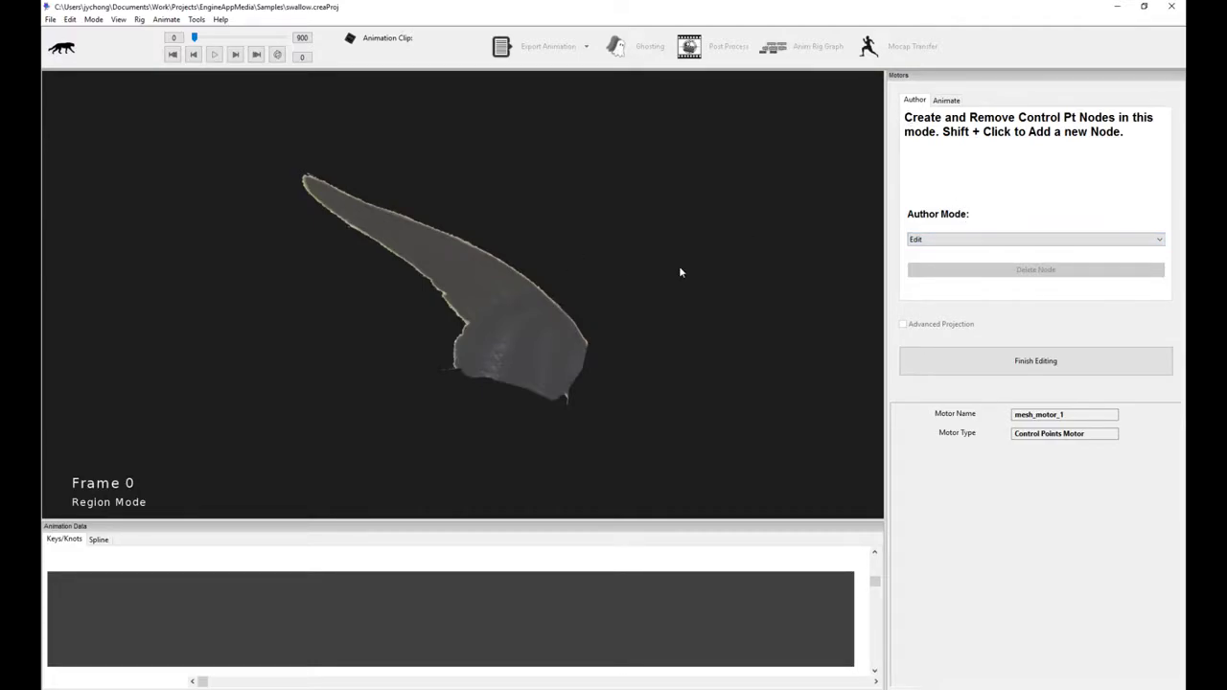
pyautogui.click(929, 240)
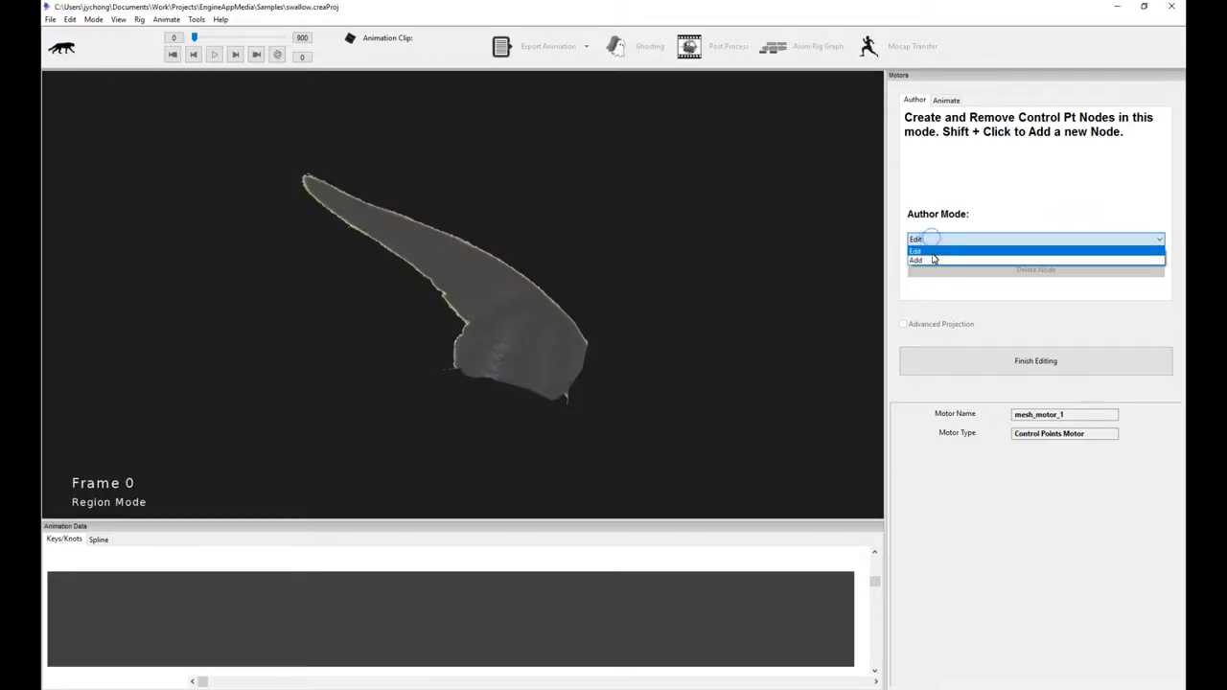
pyautogui.click(989, 200)
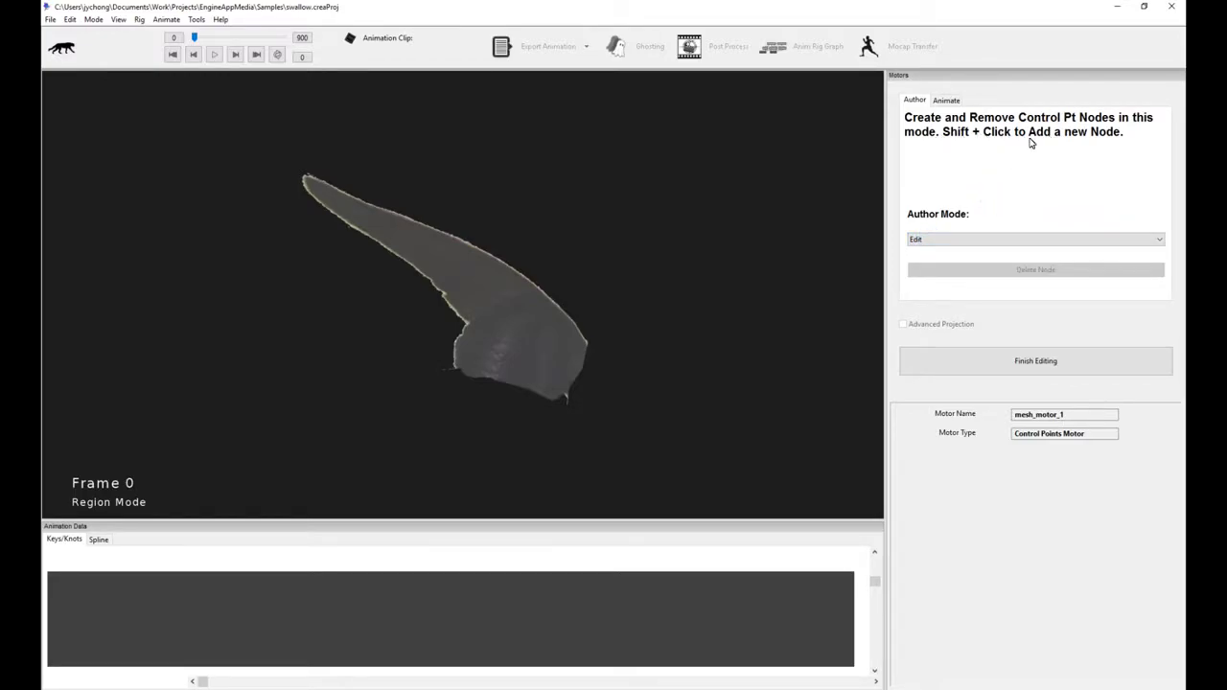
pyautogui.keyDown('shift'); pyautogui.click(554, 343); pyautogui.keyUp('shift')
pyautogui.keyDown('shift'); pyautogui.click(485, 299); pyautogui.keyUp('shift')
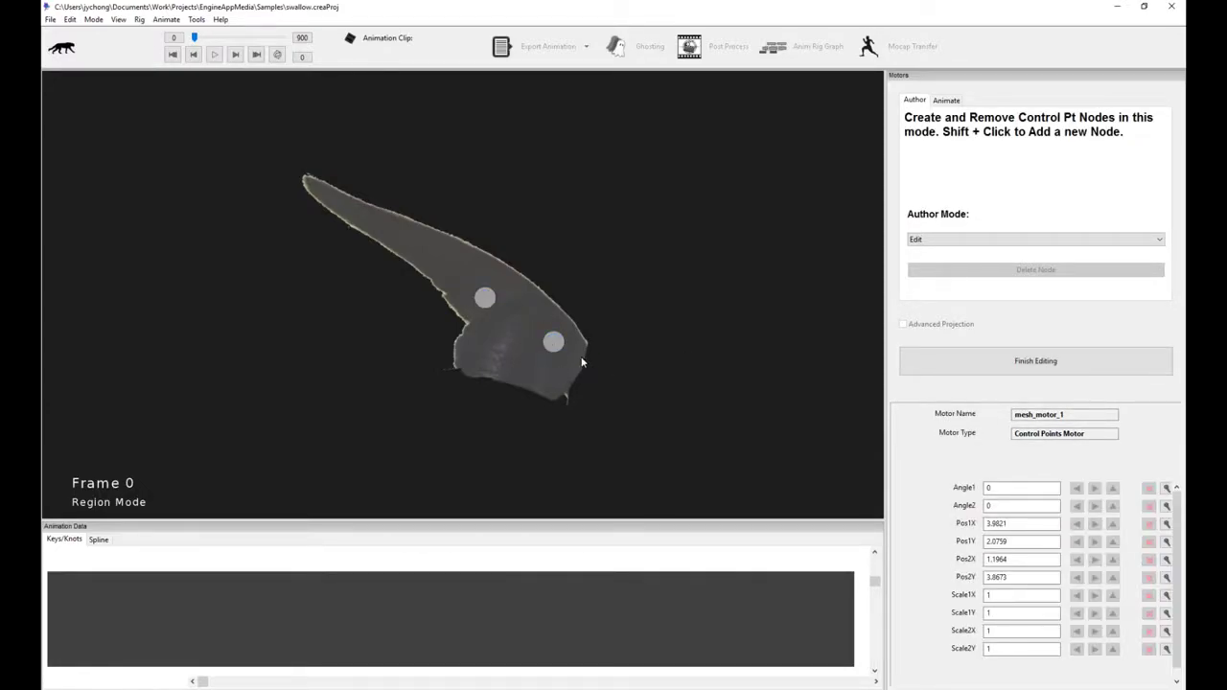
# Step: Enlarge both nodes and move node 2 to -1.6136, 5.7798
pyautogui.click(553, 344)
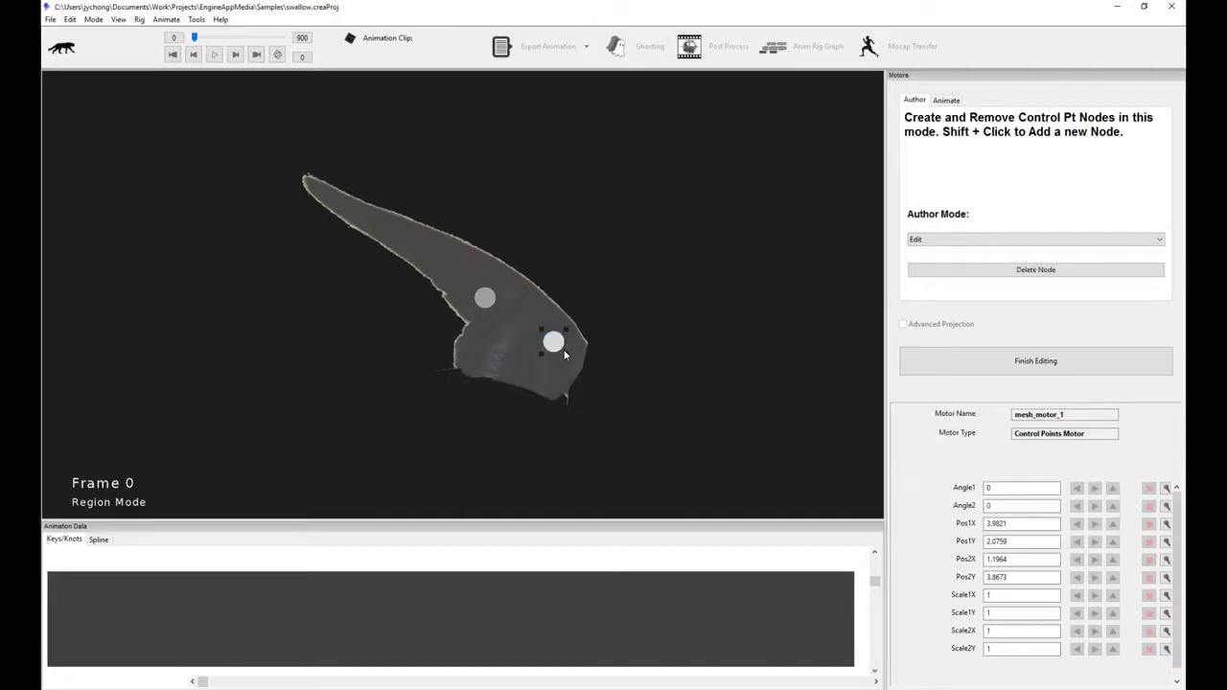
pyautogui.moveTo(569, 357)
pyautogui.mouseDown()
pyautogui.moveTo(585, 377)
pyautogui.moveTo(554, 370)
pyautogui.mouseUp()
pyautogui.click(484, 296)
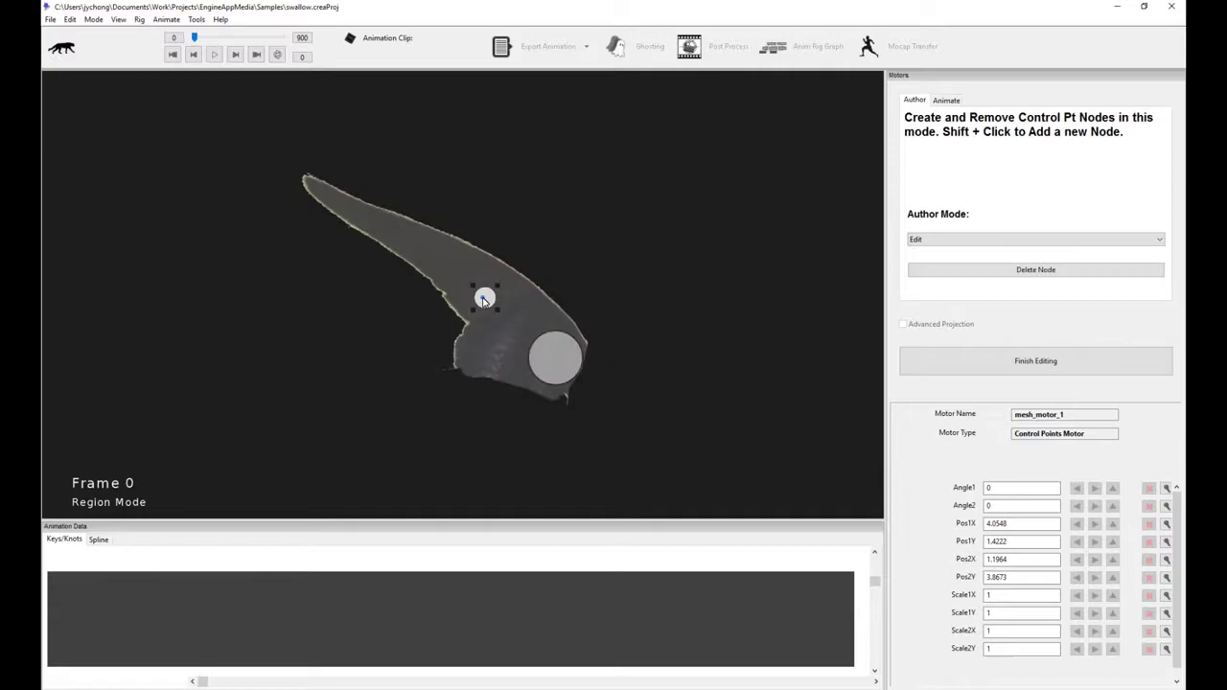
pyautogui.moveTo(472, 289); pyautogui.dragTo(411, 251)
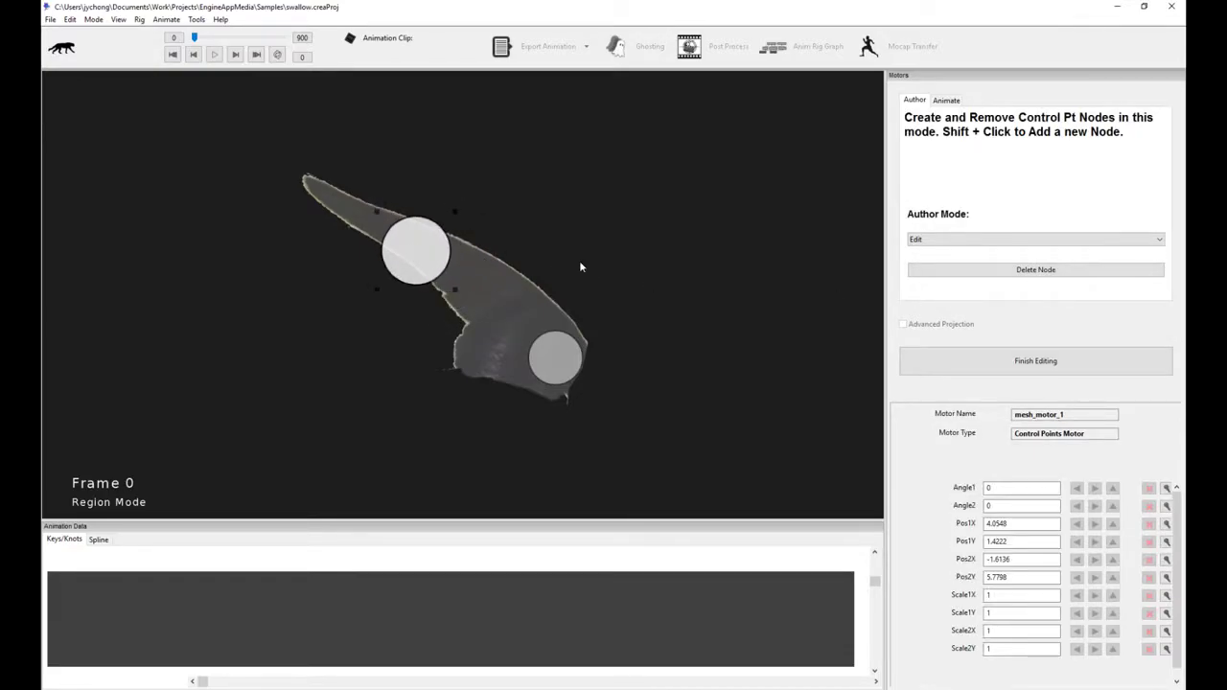
pyautogui.click(563, 356)
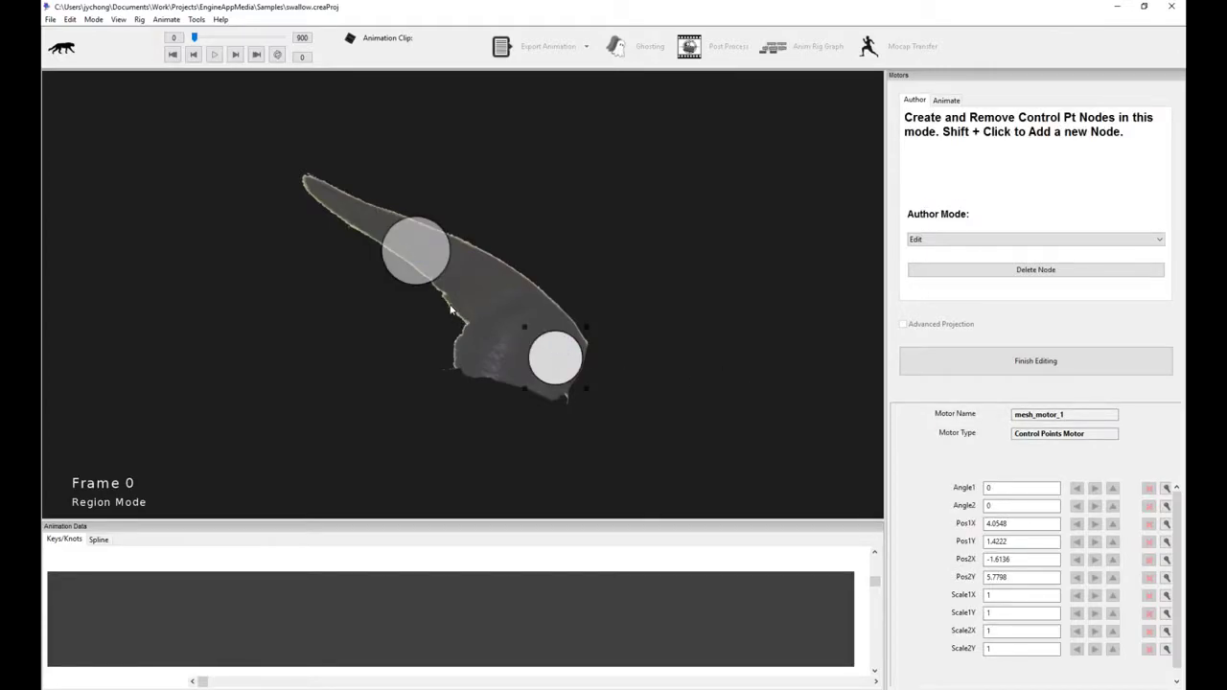
pyautogui.click(439, 257)
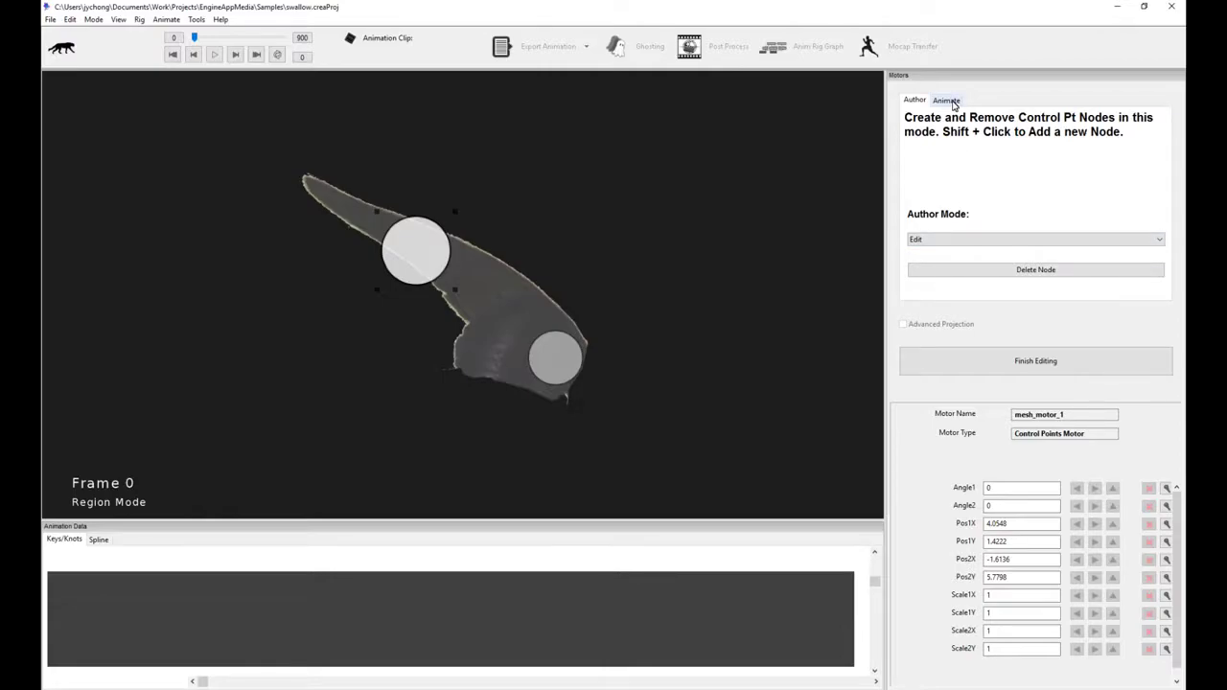
# Step: Drag the lower wing control point, try rotations of 20 and 90 degrees, then reset to 0
pyautogui.click(949, 100)
pyautogui.click(574, 361)
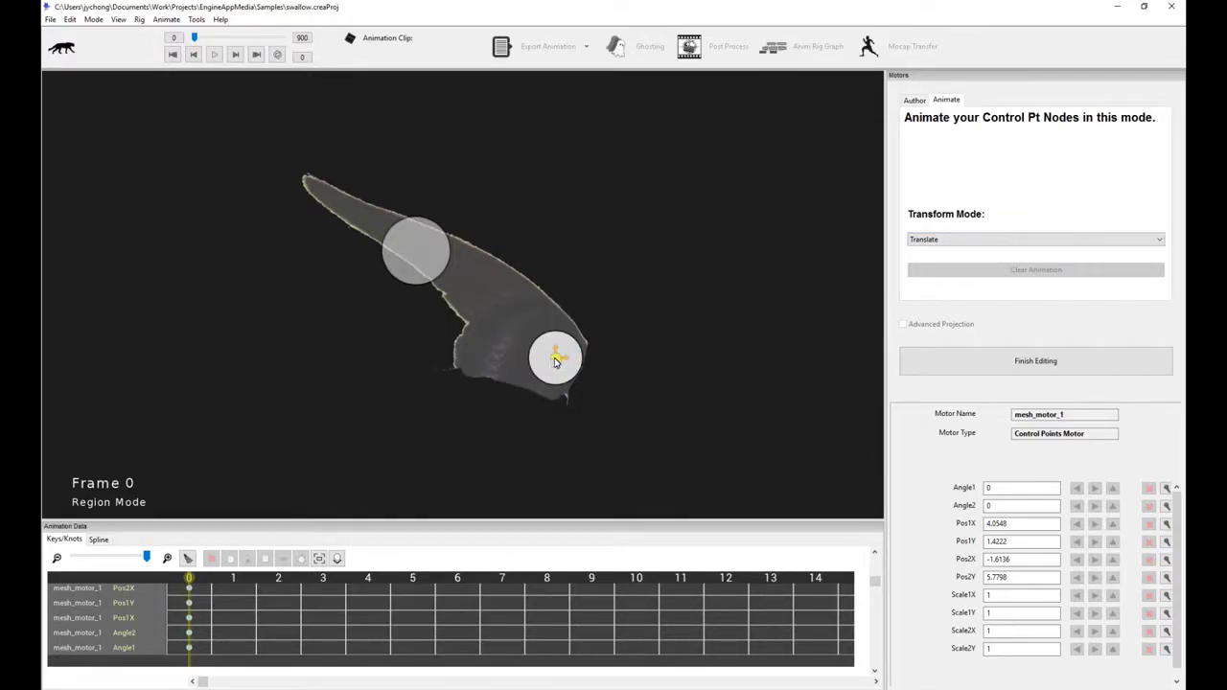
pyautogui.moveTo(554, 361)
pyautogui.mouseDown()
pyautogui.moveTo(578, 353)
pyautogui.moveTo(543, 348)
pyautogui.moveTo(601, 380)
pyautogui.moveTo(554, 354)
pyautogui.moveTo(581, 351)
pyautogui.moveTo(571, 372)
pyautogui.moveTo(617, 413)
pyautogui.moveTo(567, 377)
pyautogui.moveTo(595, 386)
pyautogui.moveTo(585, 361)
pyautogui.moveTo(558, 368)
pyautogui.mouseUp()
pyautogui.scroll(-1, 945, 240)
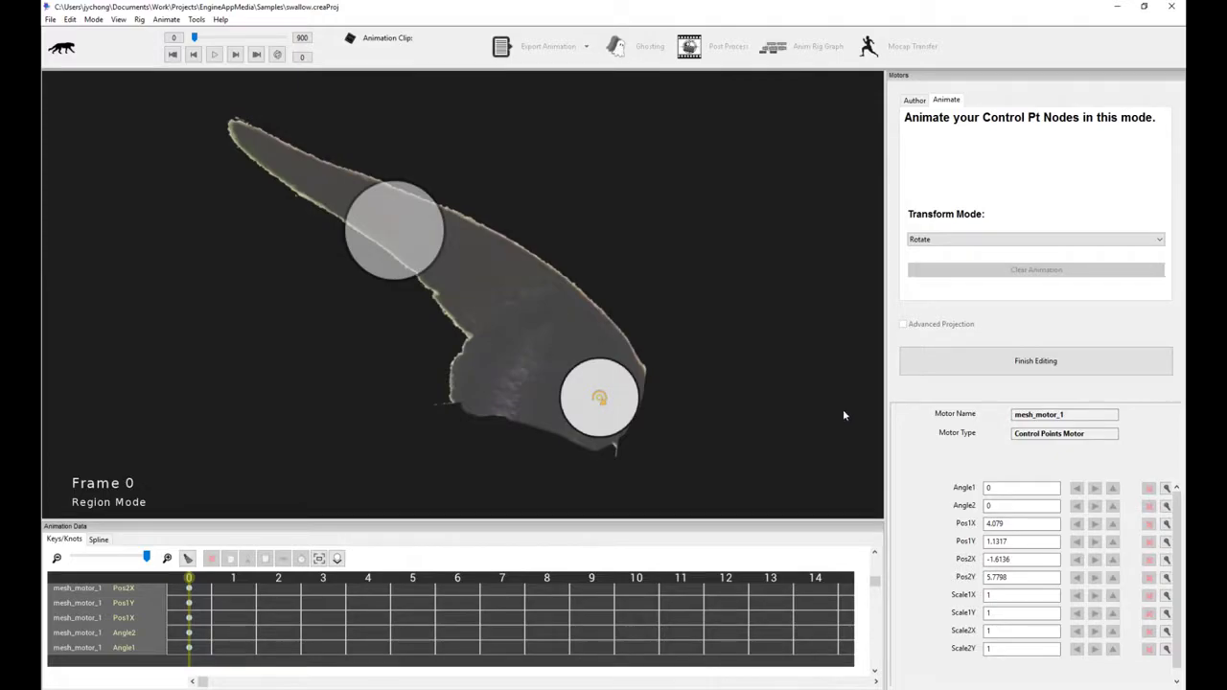
pyautogui.click(1029, 494)
pyautogui.write('20')
pyautogui.press('Return')
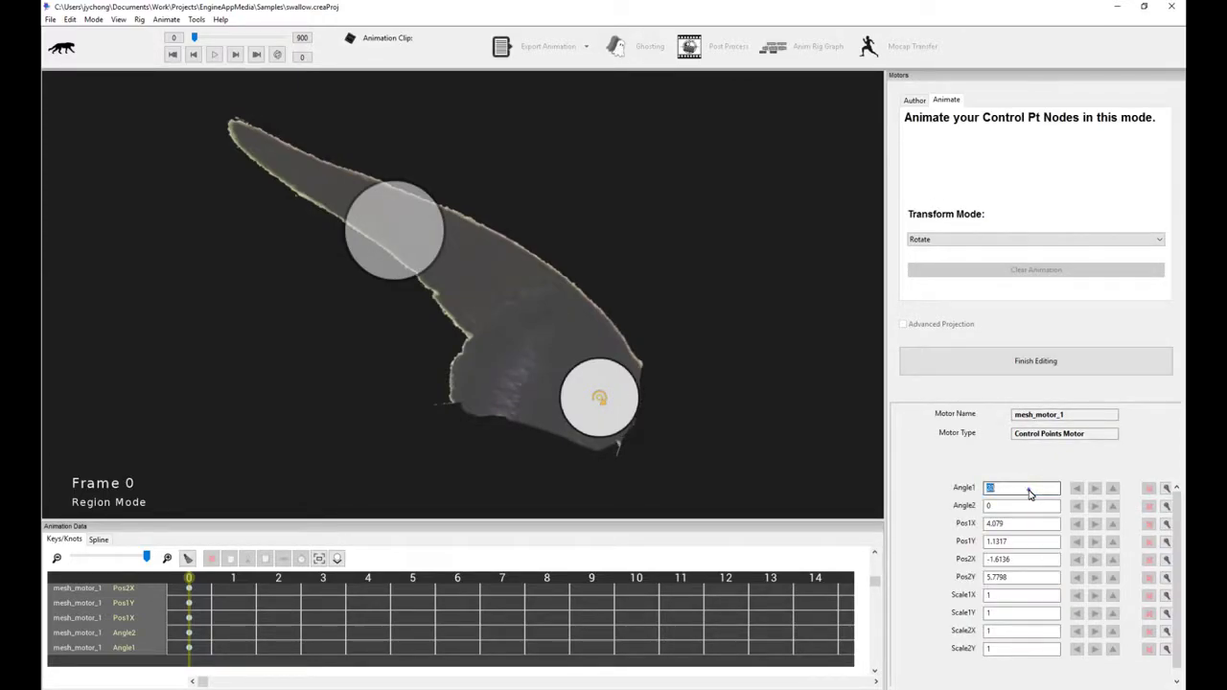
pyautogui.write('90')
pyautogui.press('Return')
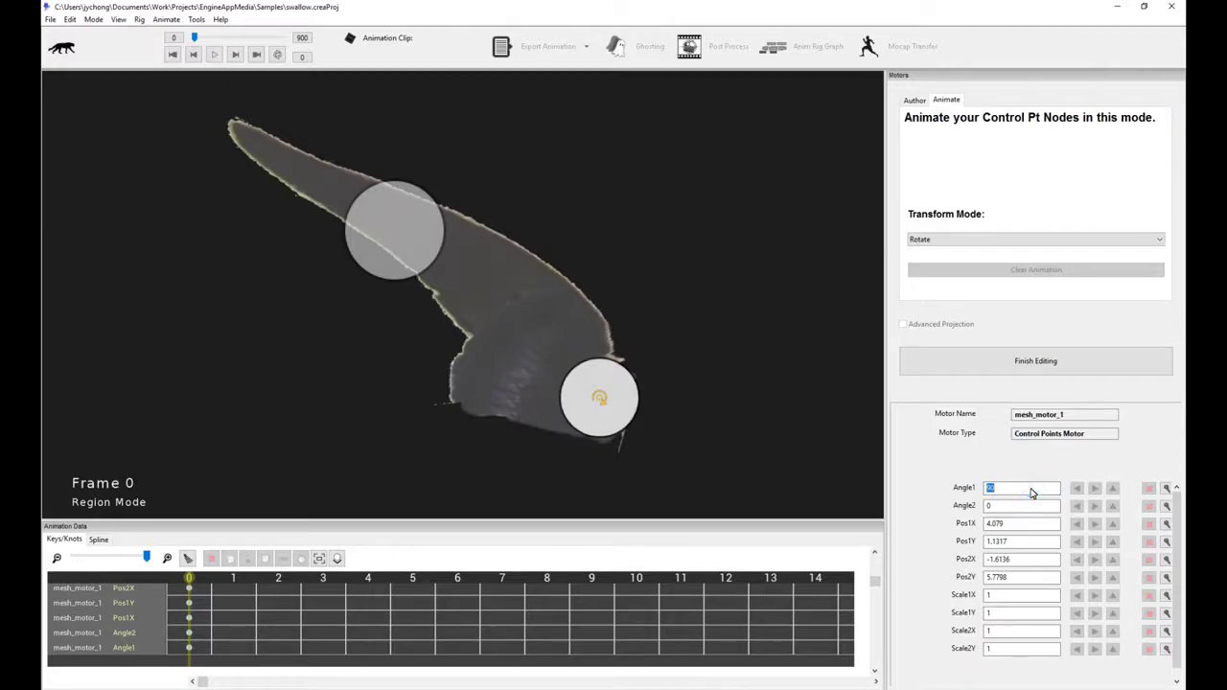
pyautogui.write('0')
pyautogui.press('Return')
# Step: Switch to Scale mode and scale the wing around the lower control point
pyautogui.click(947, 241)
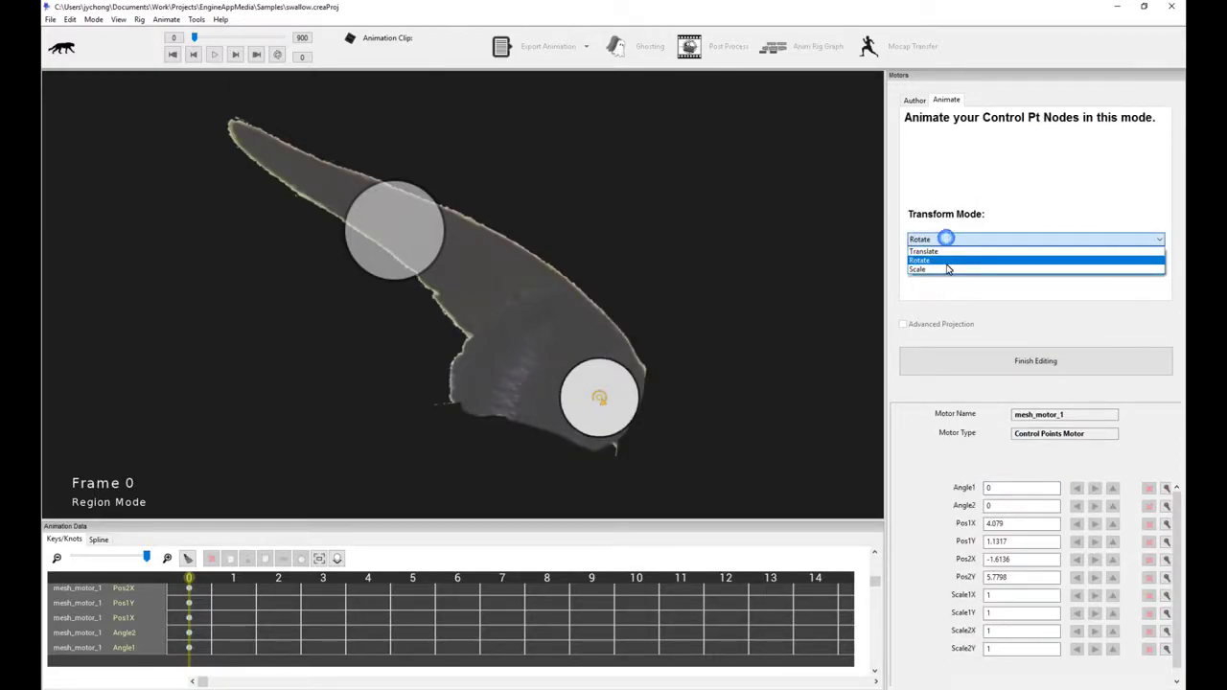
pyautogui.click(948, 268)
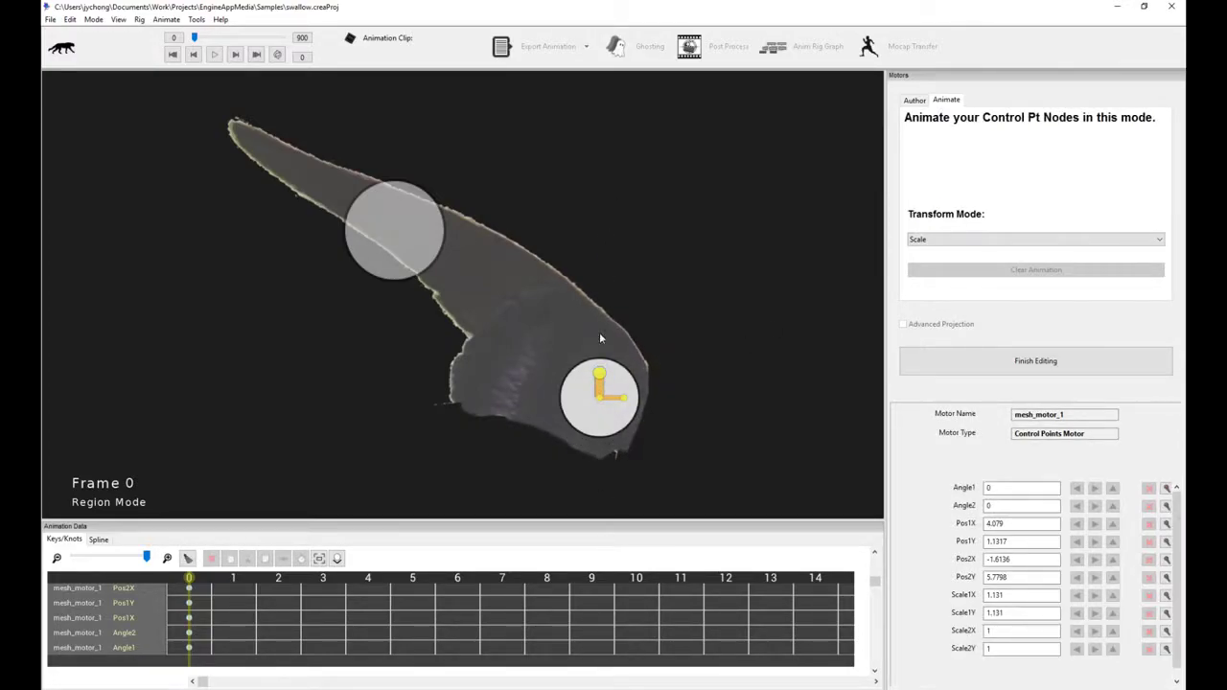
pyautogui.moveTo(624, 395); pyautogui.dragTo(626, 400)
pyautogui.moveTo(706, 411); pyautogui.dragTo(672, 401)
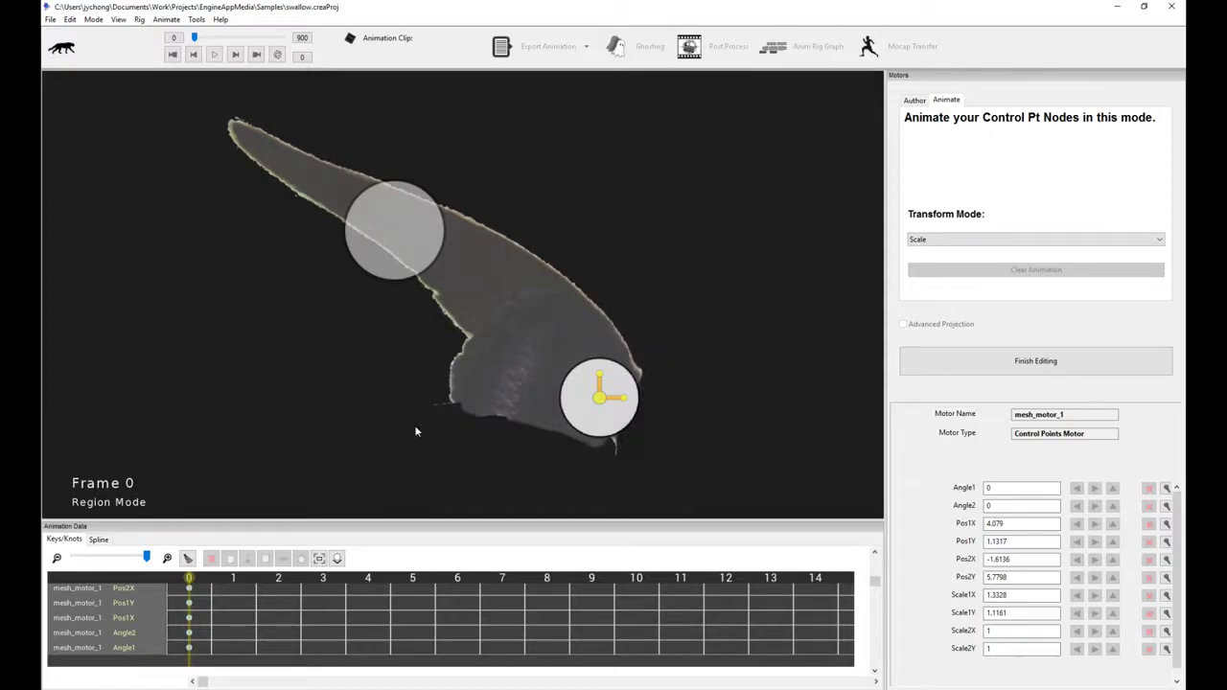
pyautogui.moveTo(623, 397); pyautogui.dragTo(686, 382)
pyautogui.scroll(3, 723, 354)
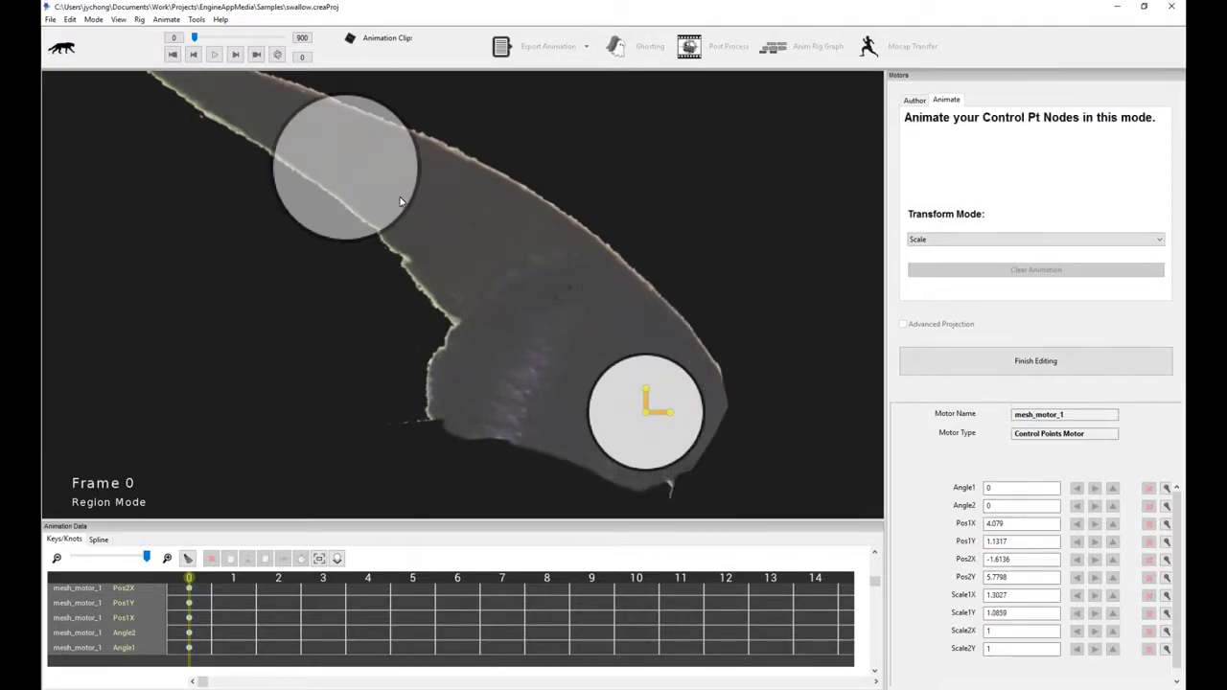
# Step: Select the upper wing control point and enlarge it to 1.32
pyautogui.click(369, 171)
pyautogui.moveTo(370, 171); pyautogui.dragTo(408, 250)
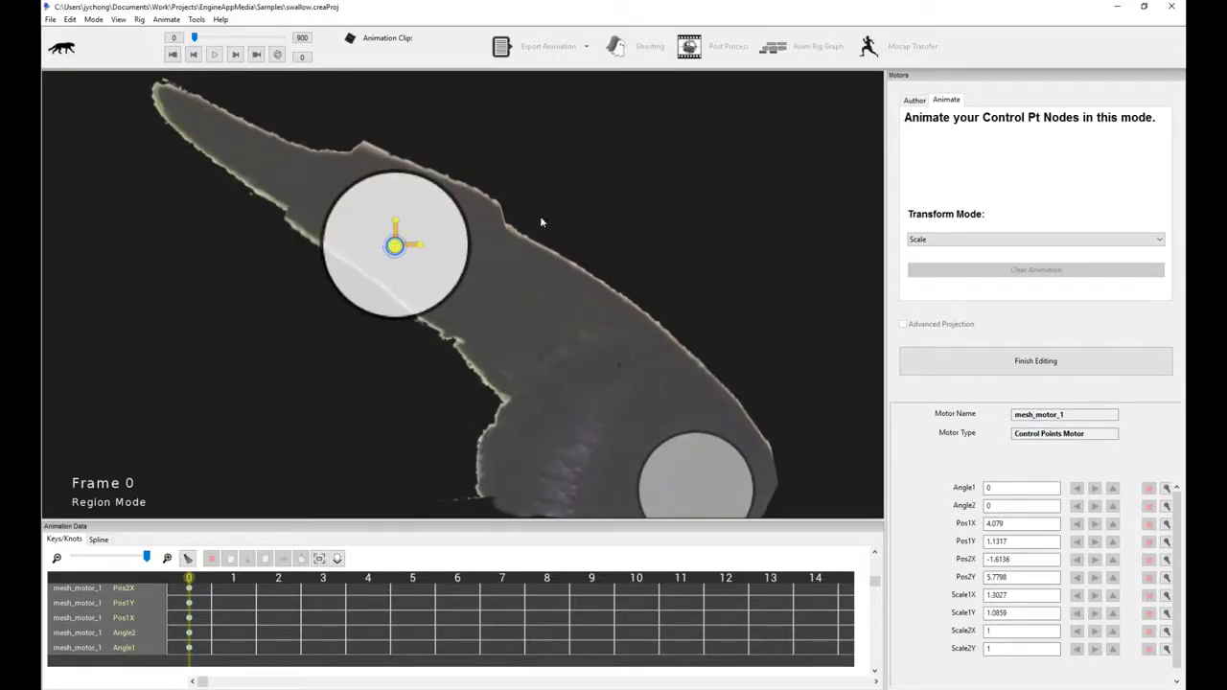
pyautogui.click(396, 240)
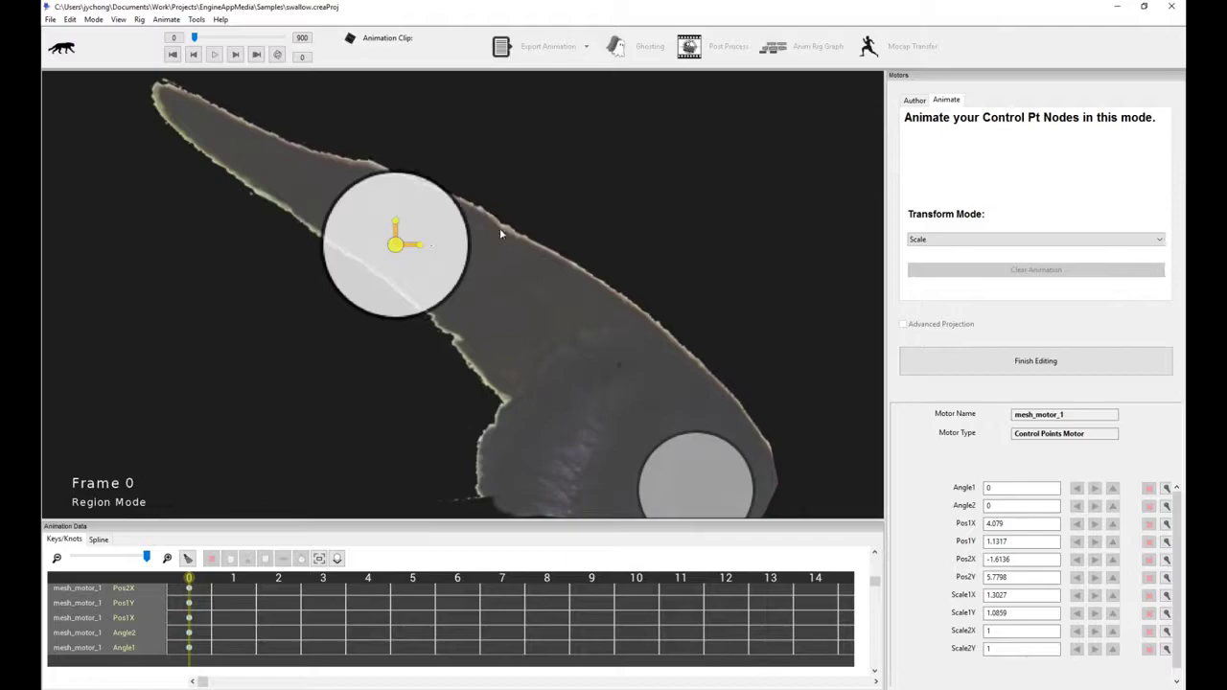
# Step: In Translate mode, drag both control points to bend the wing into a new shape
pyautogui.click(924, 239)
pyautogui.click(934, 253)
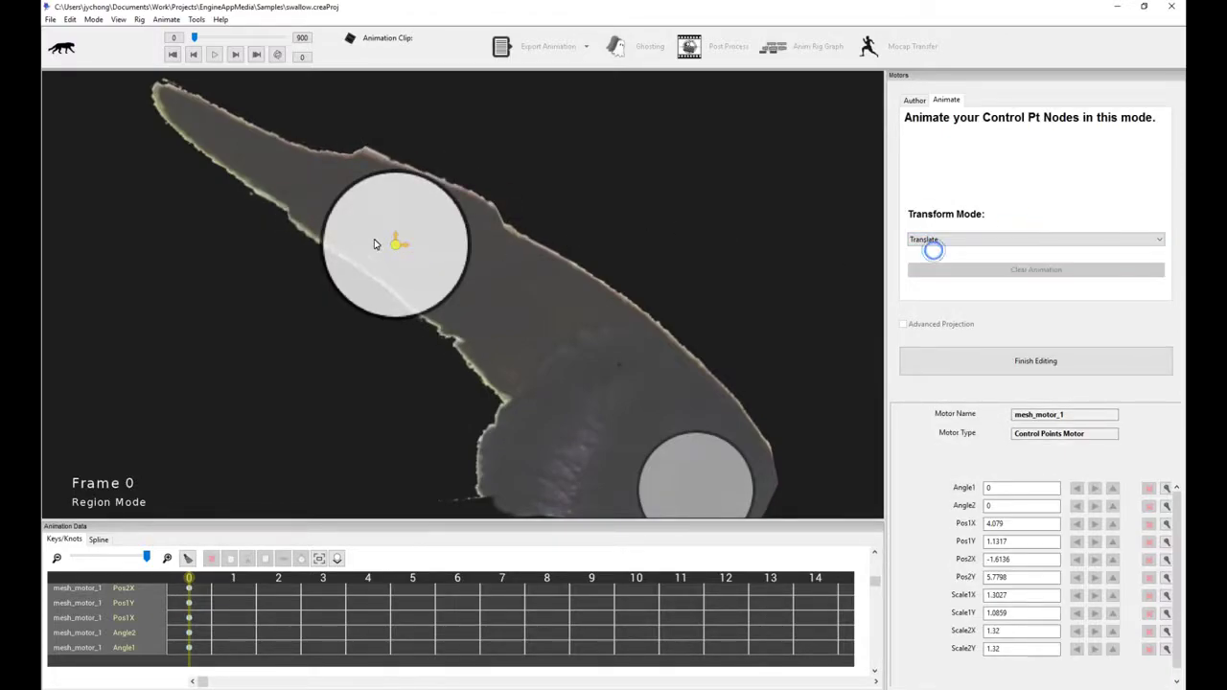
pyautogui.moveTo(416, 265)
pyautogui.mouseDown()
pyautogui.moveTo(469, 259)
pyautogui.moveTo(356, 263)
pyautogui.moveTo(441, 247)
pyautogui.moveTo(416, 279)
pyautogui.moveTo(419, 262)
pyautogui.mouseUp()
pyautogui.click(679, 463)
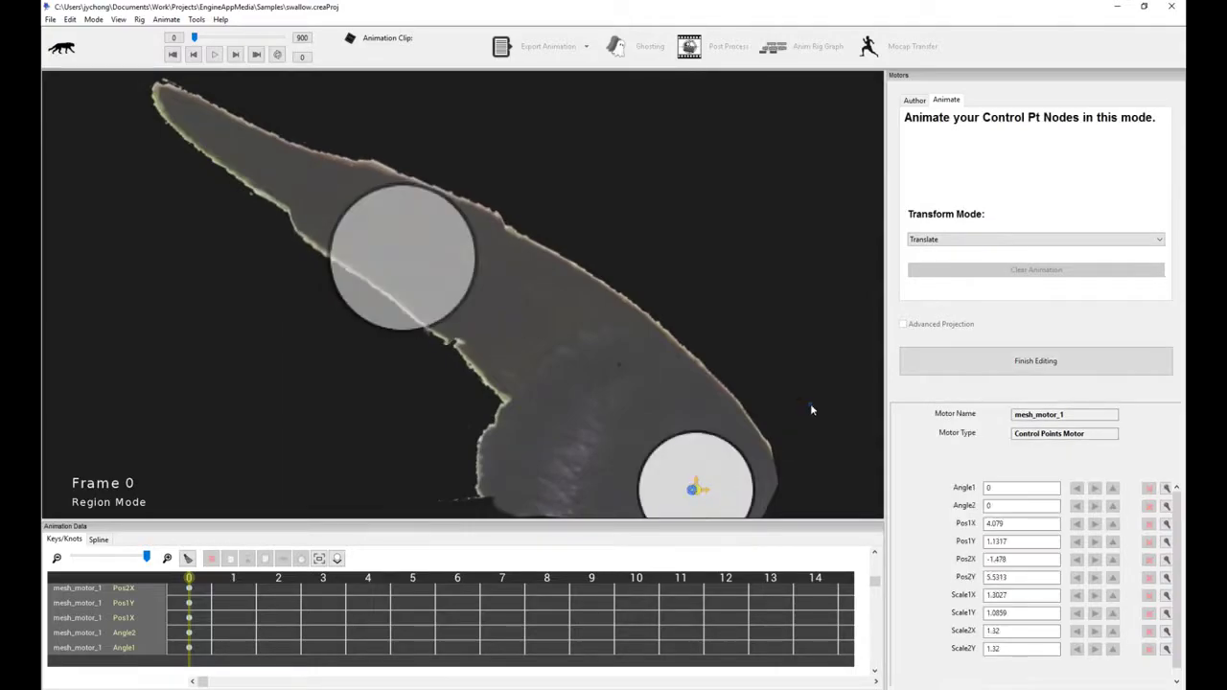
pyautogui.moveTo(657, 431); pyautogui.dragTo(711, 442)
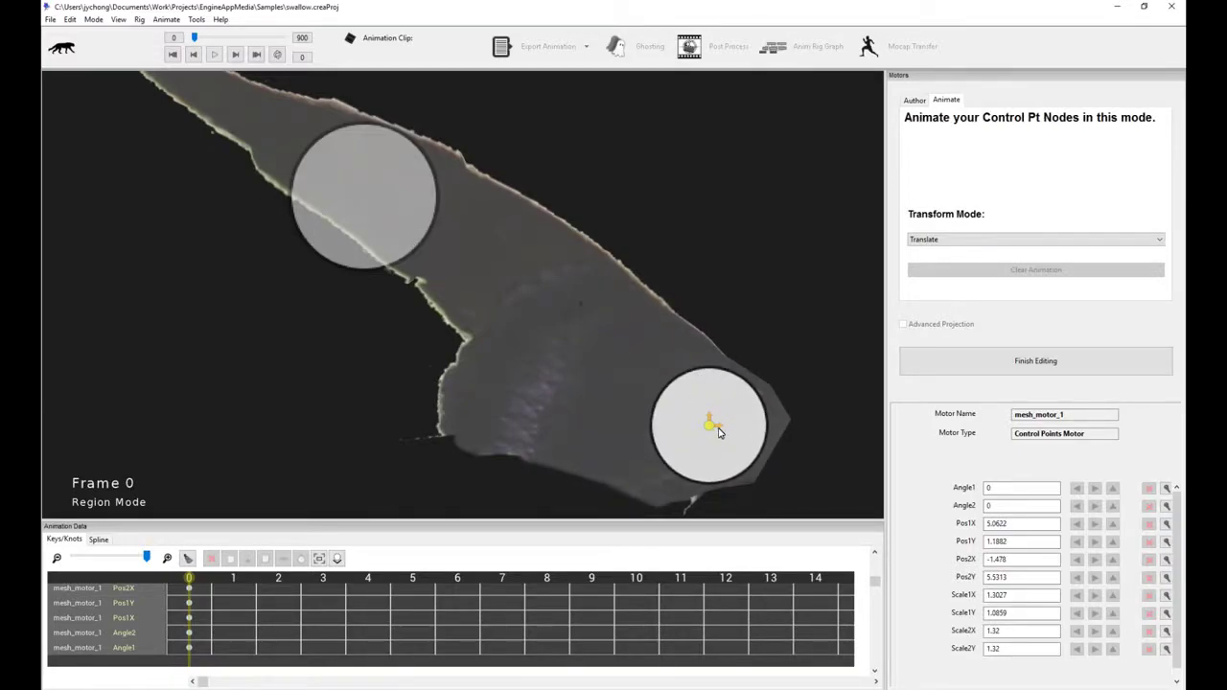
pyautogui.moveTo(709, 431); pyautogui.dragTo(686, 449)
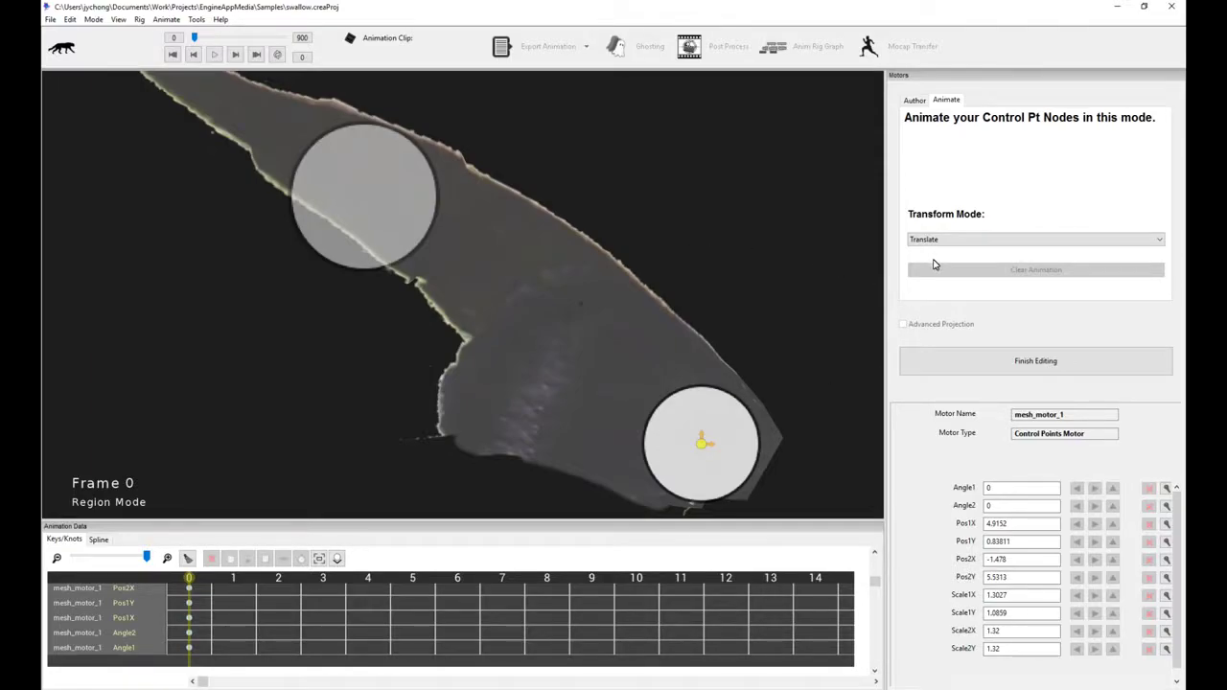
# Step: Remove the Wing's Control Points Motor and install a Grid Motor in its place
pyautogui.click(1006, 363)
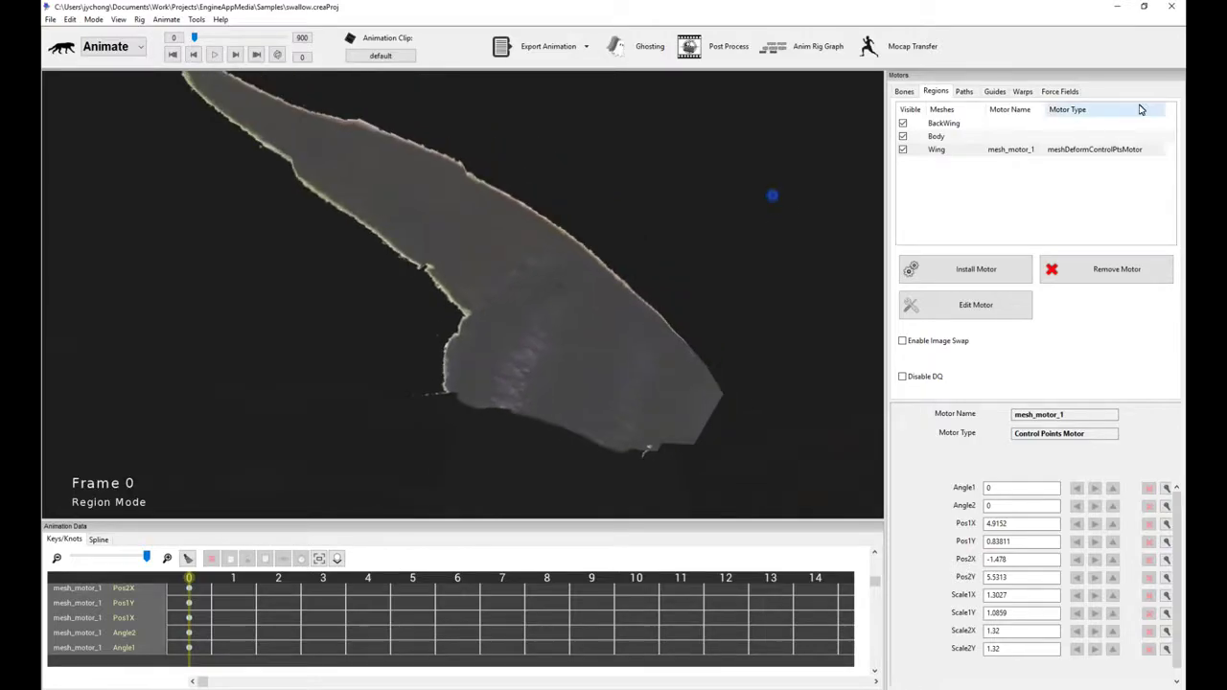
pyautogui.click(1139, 151)
pyautogui.click(1109, 273)
pyautogui.click(1024, 151)
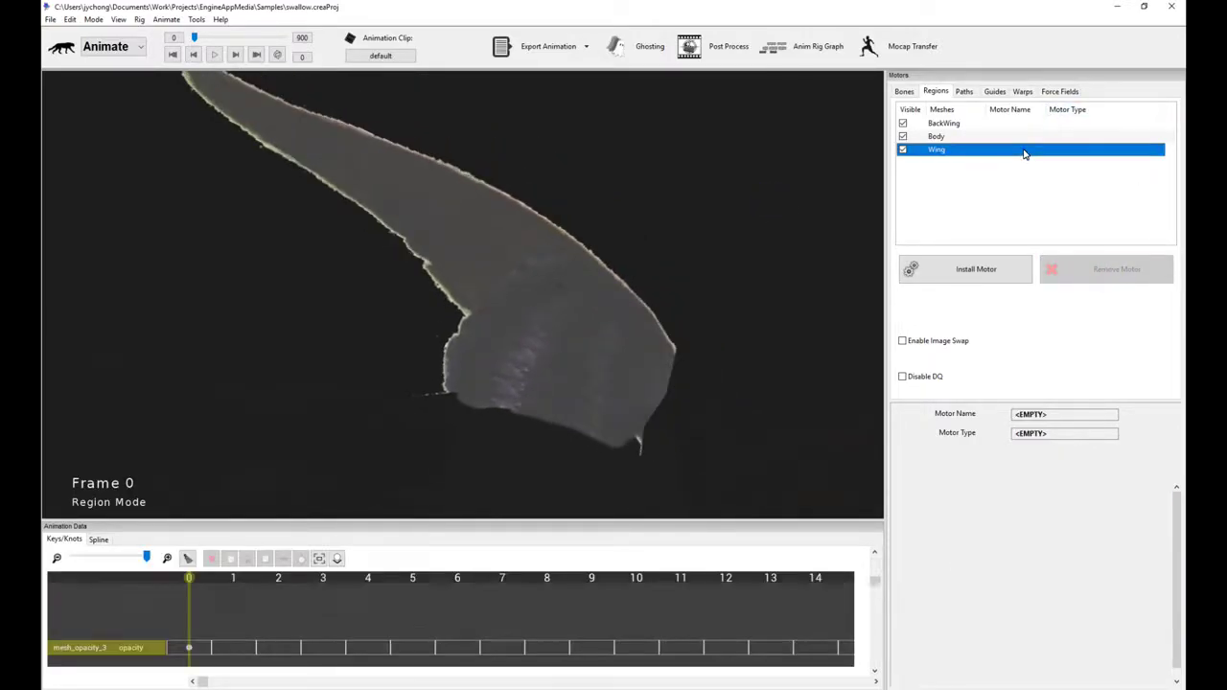
pyautogui.click(978, 270)
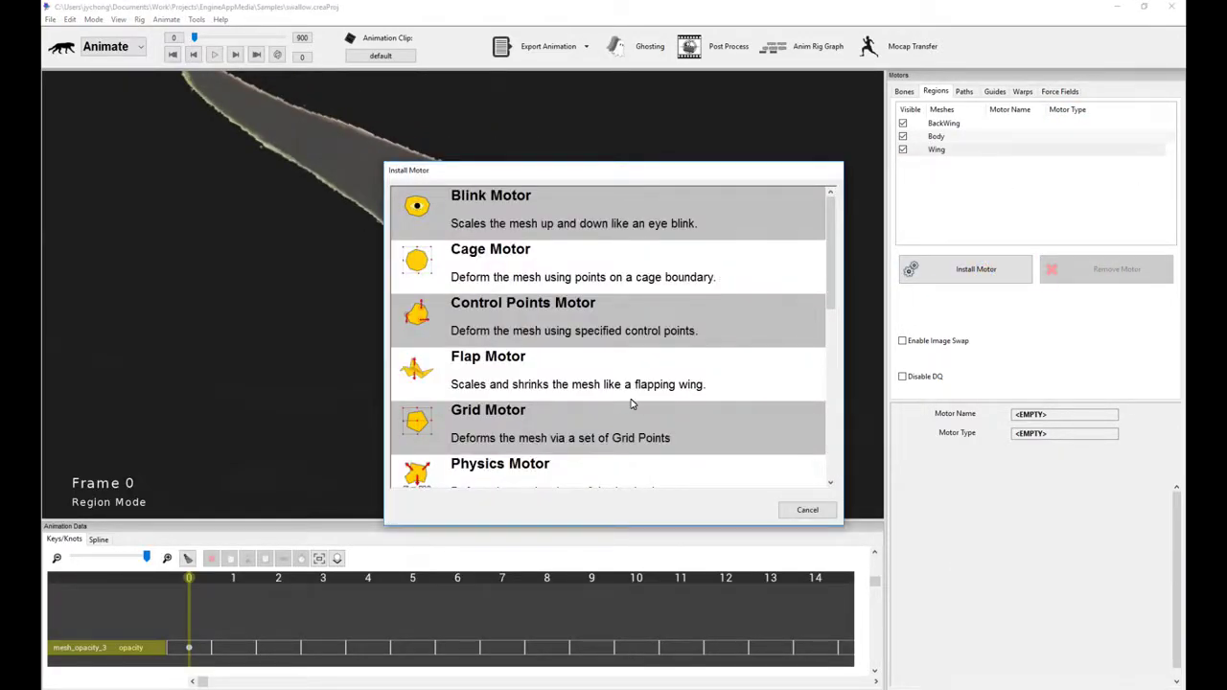
pyautogui.doubleClick(496, 413)
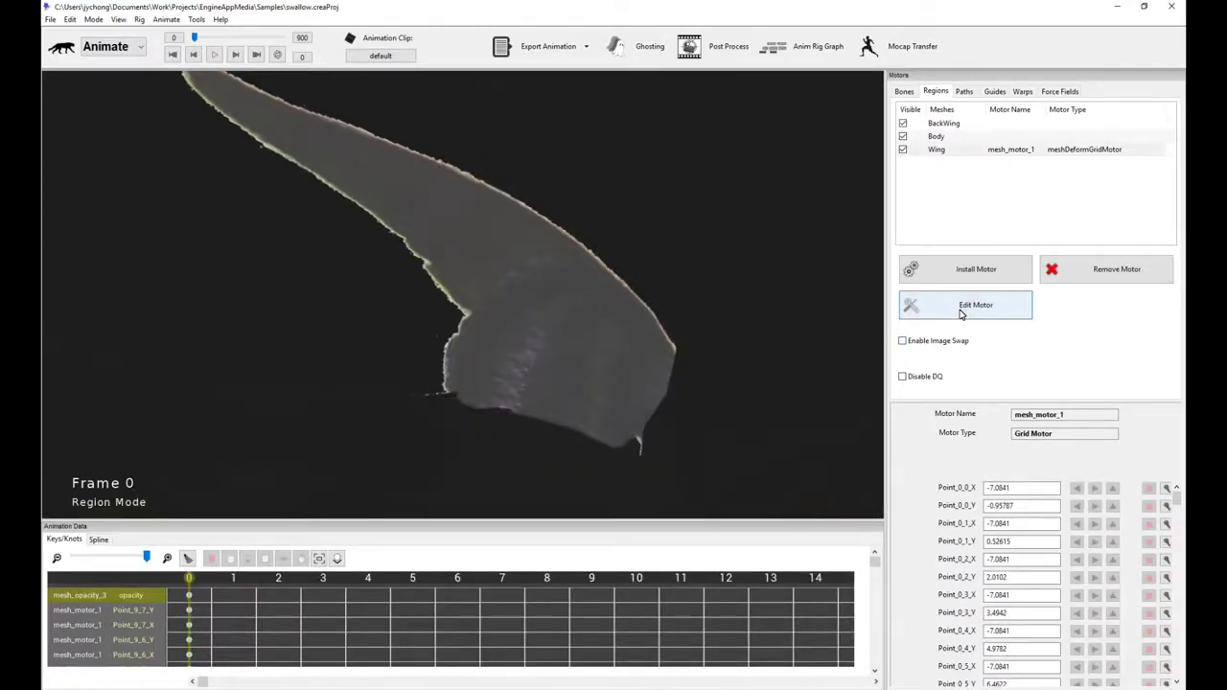
# Step: Pull the 12 top-left grid nodes up-left and drag one node down-left to bend the wing
pyautogui.click(960, 308)
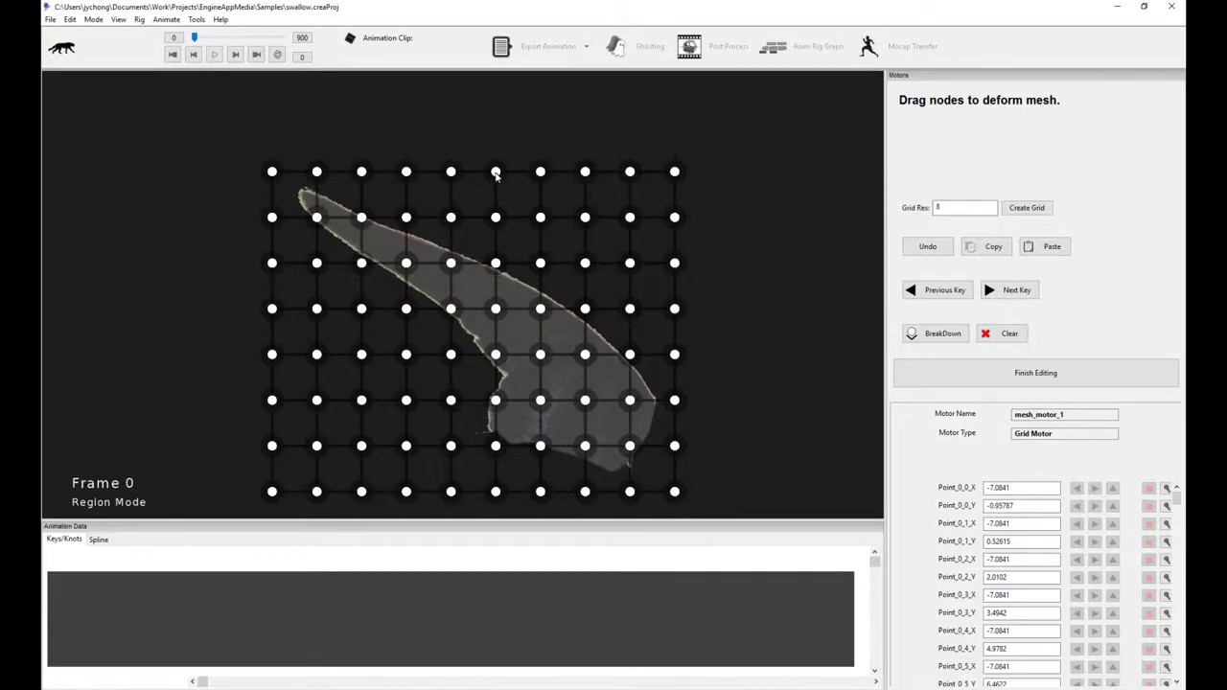
pyautogui.click(460, 131)
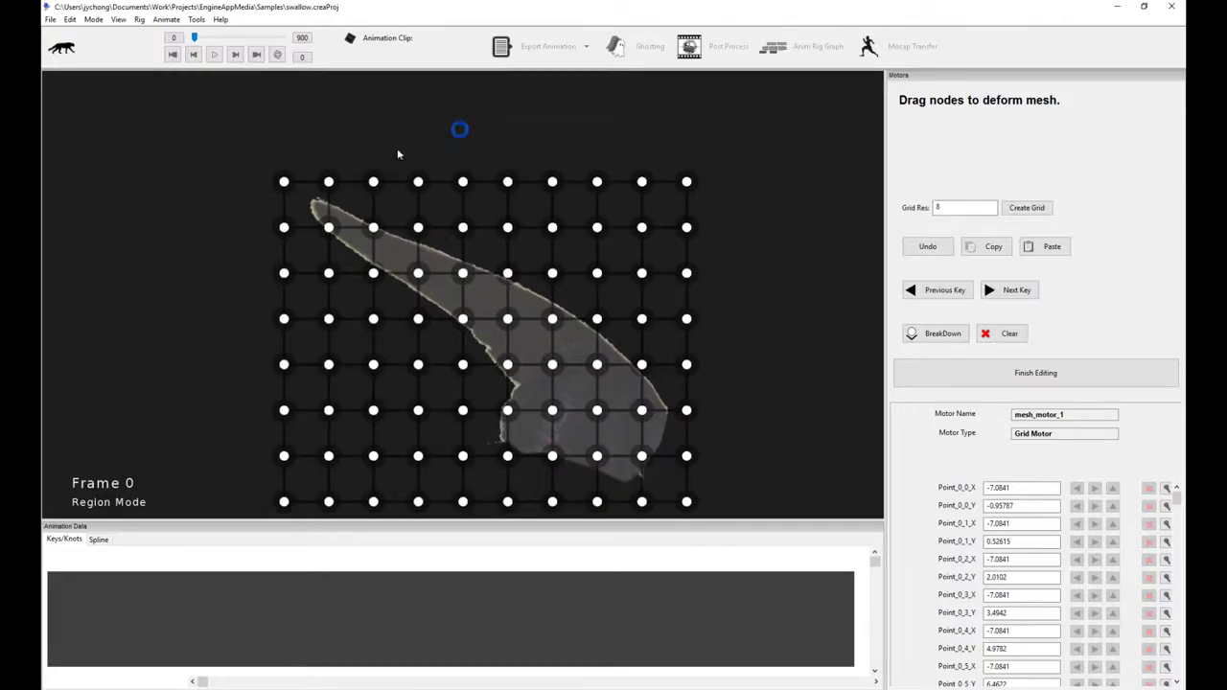
pyautogui.moveTo(243, 144); pyautogui.dragTo(456, 305)
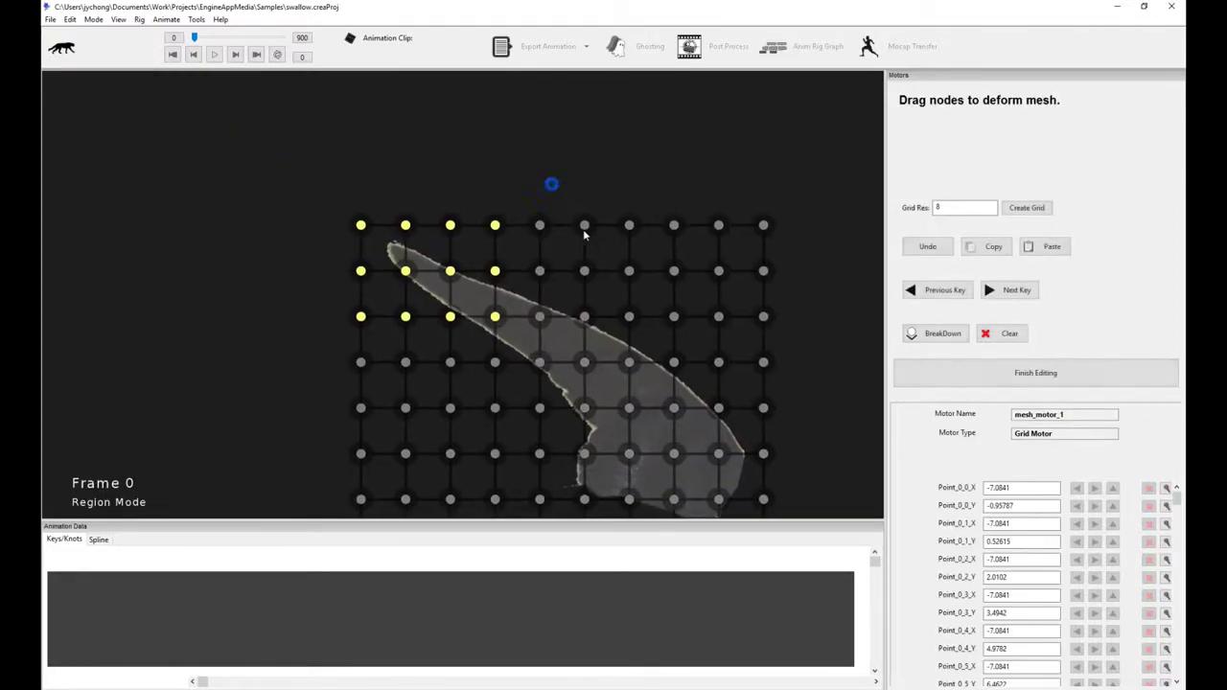
pyautogui.moveTo(247, 147); pyautogui.dragTo(537, 350)
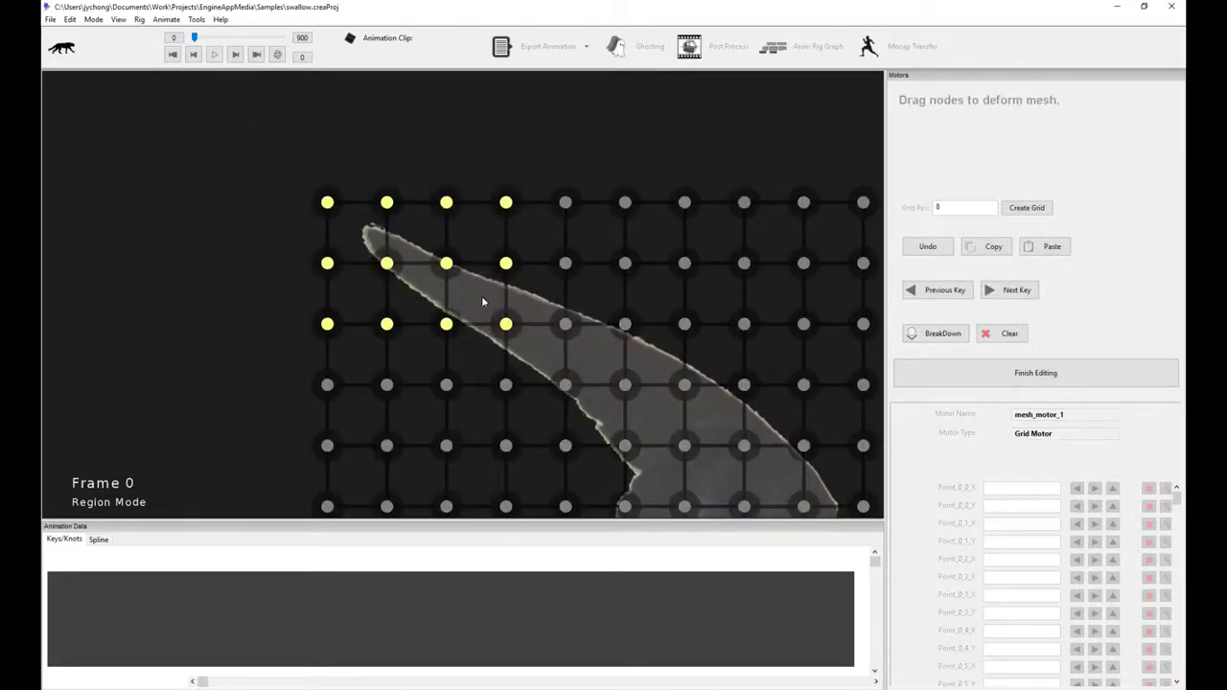
pyautogui.moveTo(482, 293); pyautogui.dragTo(448, 260)
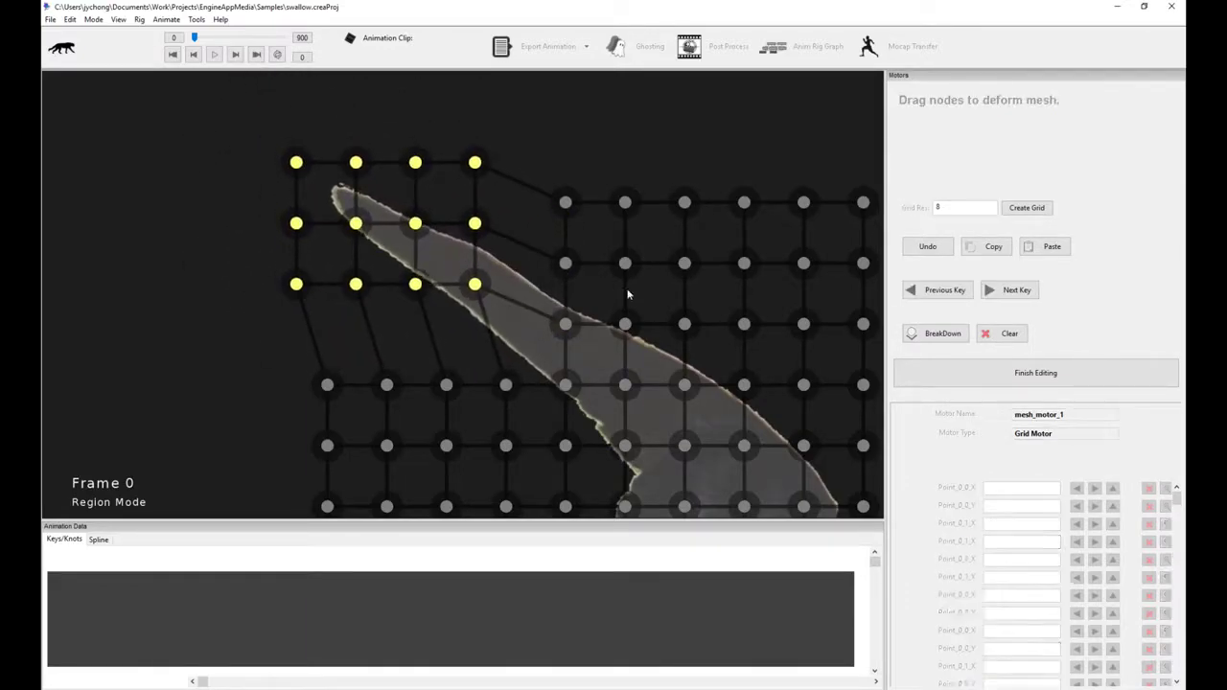
pyautogui.click(561, 332)
pyautogui.moveTo(561, 333)
pyautogui.mouseDown()
pyautogui.moveTo(566, 324)
pyautogui.moveTo(537, 348)
pyautogui.moveTo(581, 317)
pyautogui.moveTo(544, 343)
pyautogui.mouseUp()
# Step: At a later frame, raise the wing-tip nodes and pull one side node down to smooth the bend
pyautogui.press('Right')
pyautogui.press('Right')
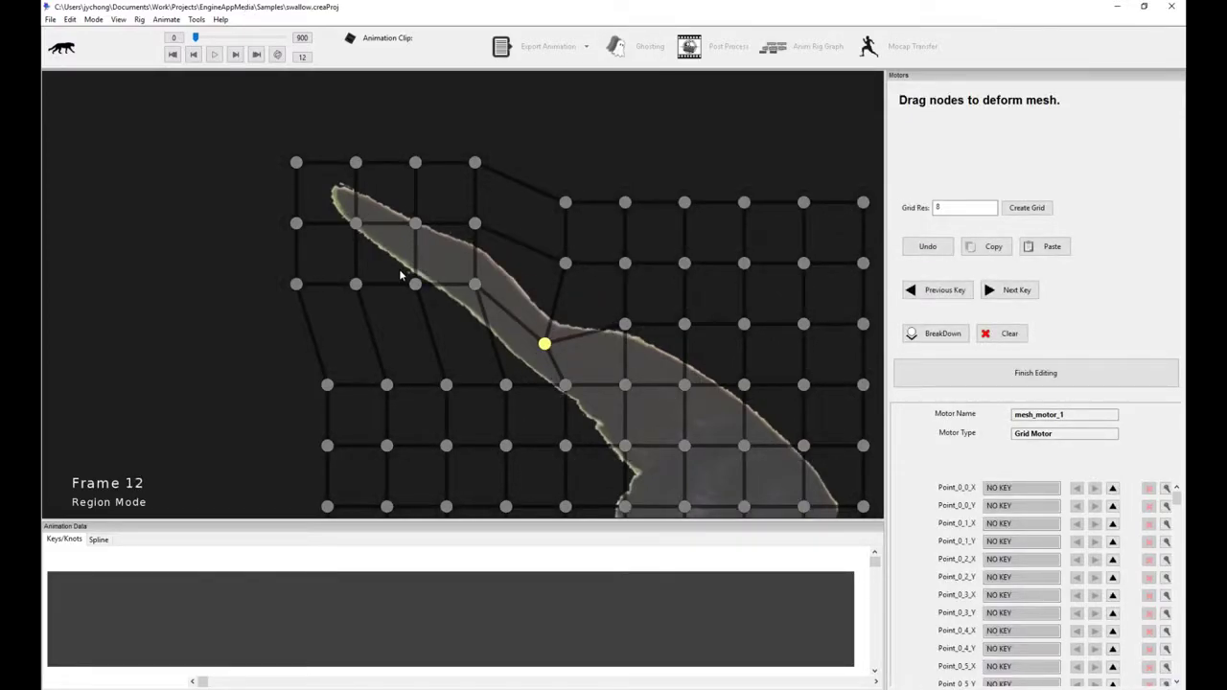
pyautogui.click(673, 154)
pyautogui.moveTo(238, 120); pyautogui.dragTo(592, 349)
pyautogui.moveTo(537, 287); pyautogui.dragTo(615, 192)
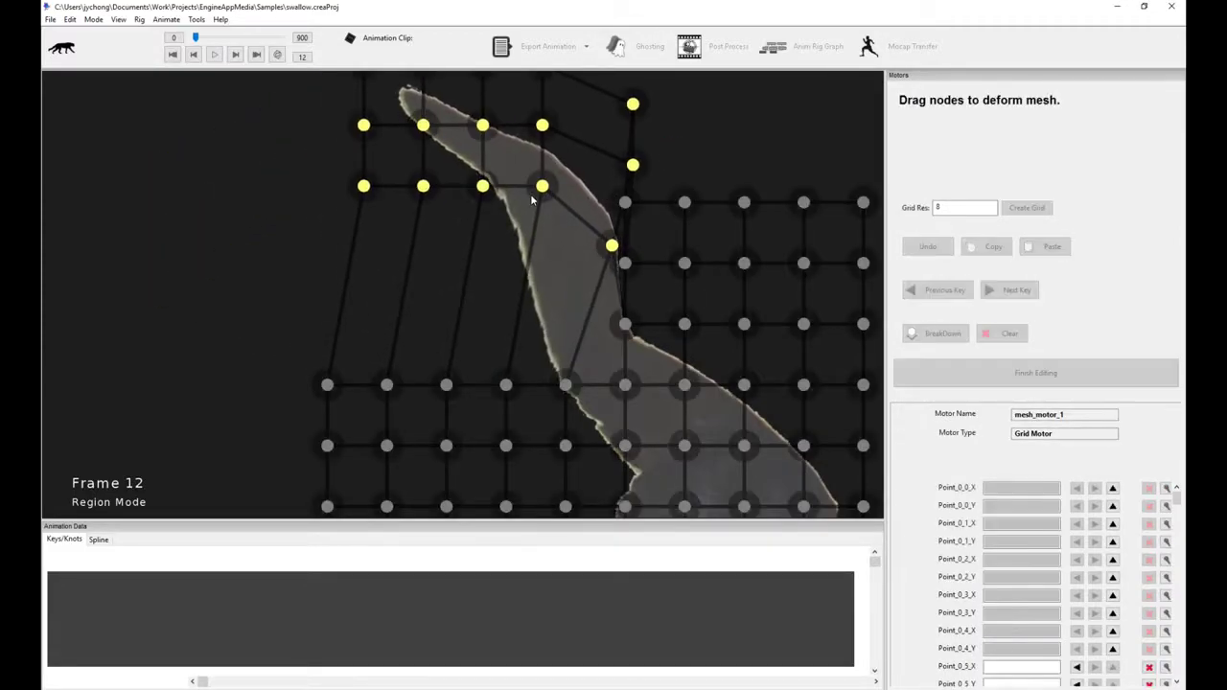
pyautogui.click(685, 128)
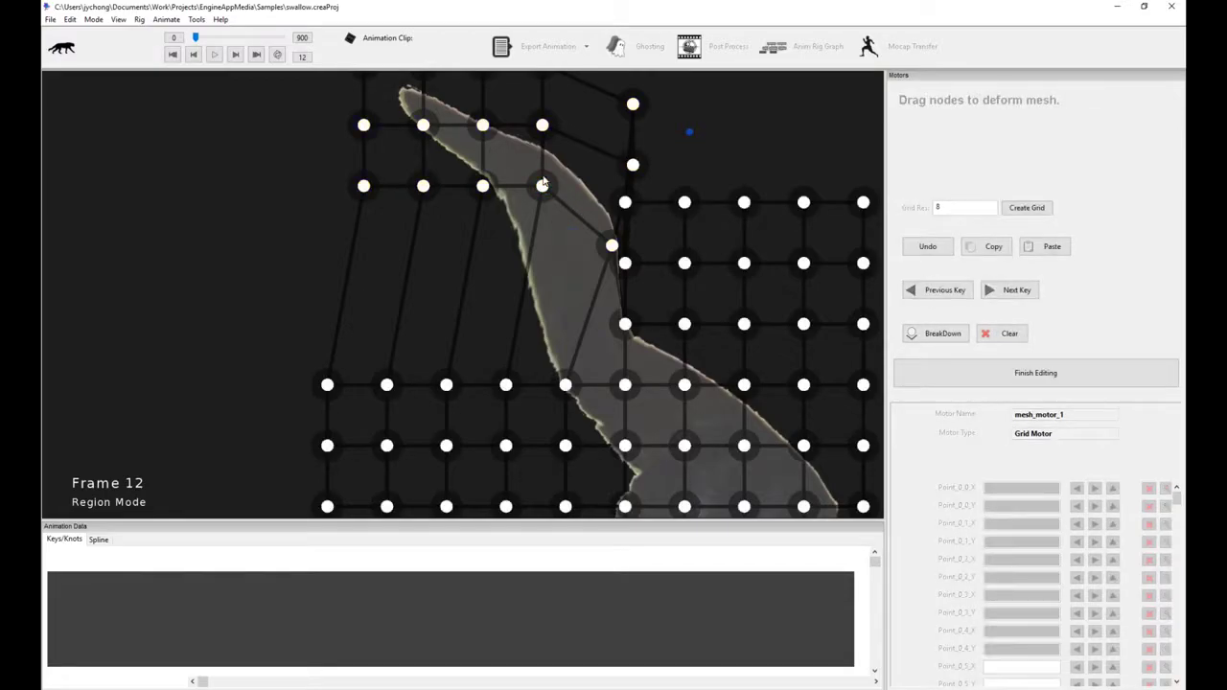
pyautogui.click(543, 187)
pyautogui.moveTo(544, 189); pyautogui.dragTo(521, 265)
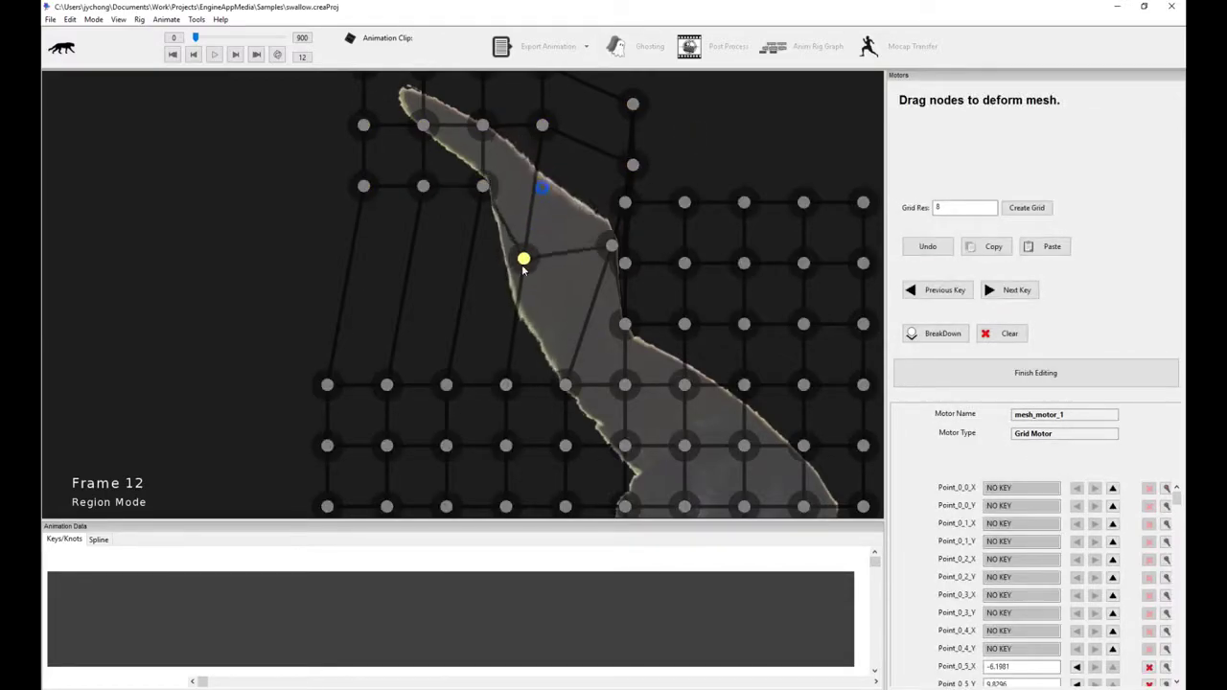
# Step: Step through the frames to preview the bend, ending at frame 0
pyautogui.press('Left')
pyautogui.press('Left')
pyautogui.press('Left')
pyautogui.press('Left')
pyautogui.press('Left')
pyautogui.press('Left')
pyautogui.press('Left')
pyautogui.press('Left')
pyautogui.press('Left')
pyautogui.press('Left')
pyautogui.press('Left')
pyautogui.press('Left')
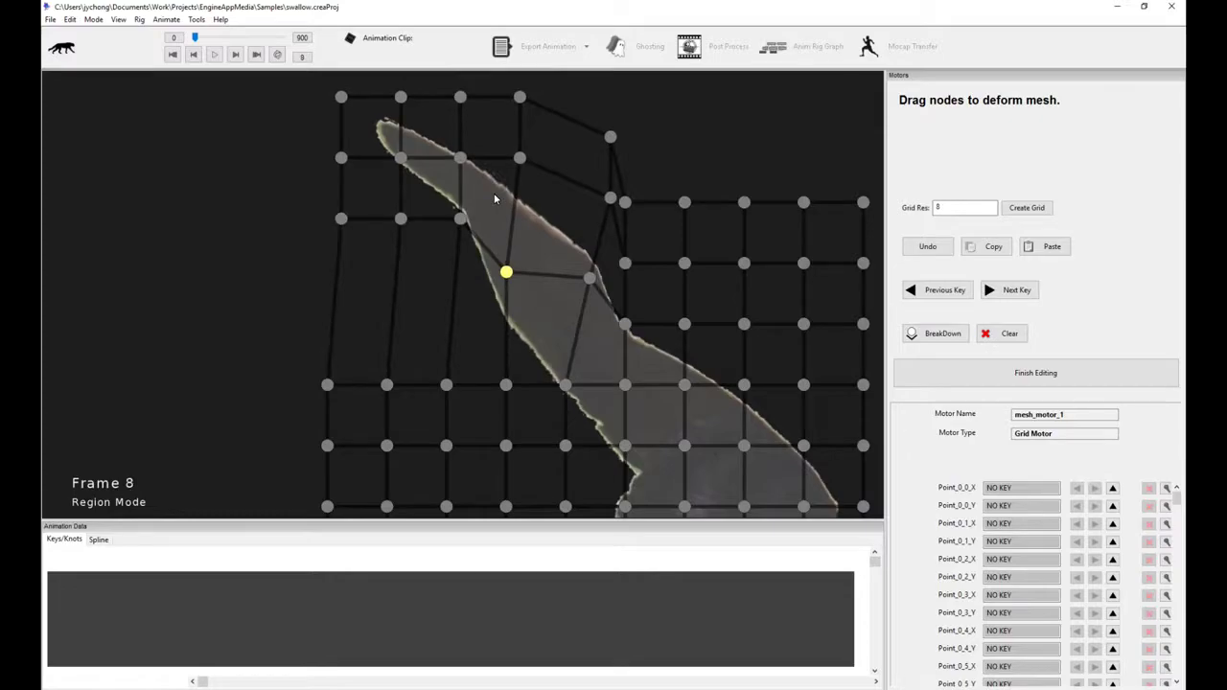
pyautogui.press('Right')
pyautogui.press('Right')
pyautogui.press('Right')
pyautogui.press('Right')
pyautogui.press('Right')
pyautogui.press('Right')
pyautogui.press('Right')
pyautogui.press('Right')
pyautogui.press('Right')
pyautogui.press('Right')
pyautogui.press('Right')
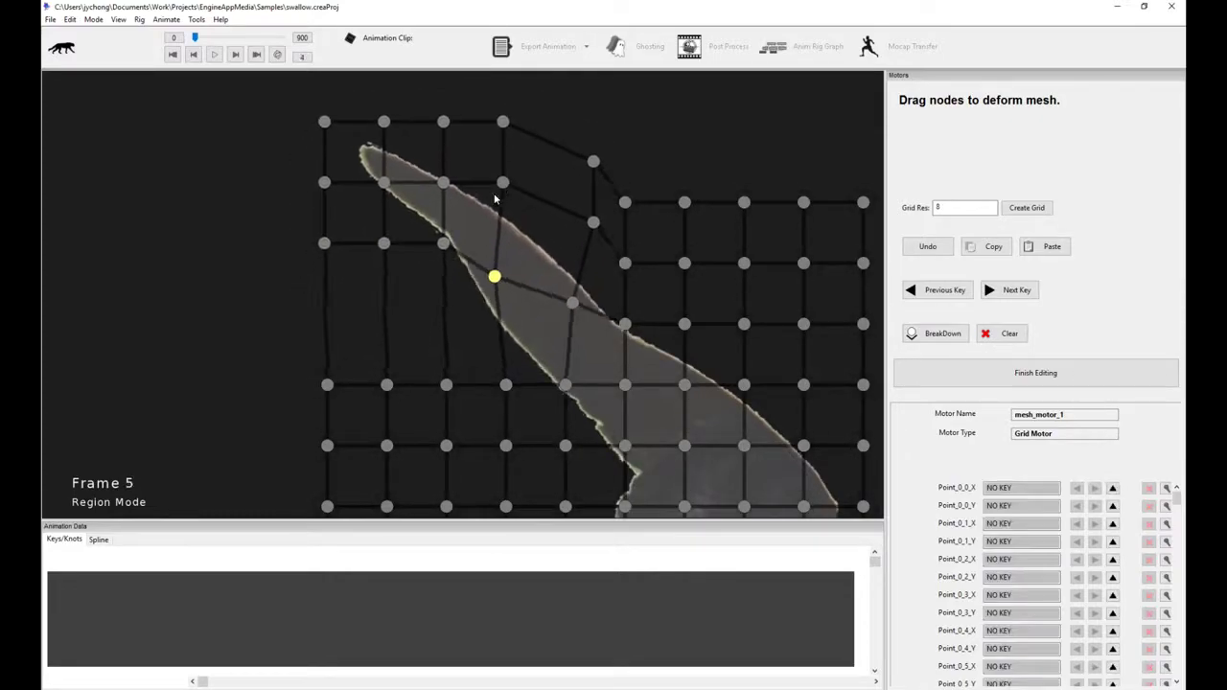
pyautogui.press('Left')
pyautogui.press('Left')
pyautogui.press('Left')
pyautogui.press('Left')
pyautogui.press('Left')
pyautogui.press('Left')
pyautogui.press('Left')
pyautogui.press('Left')
pyautogui.press('Left')
pyautogui.press('Left')
pyautogui.press('Left')
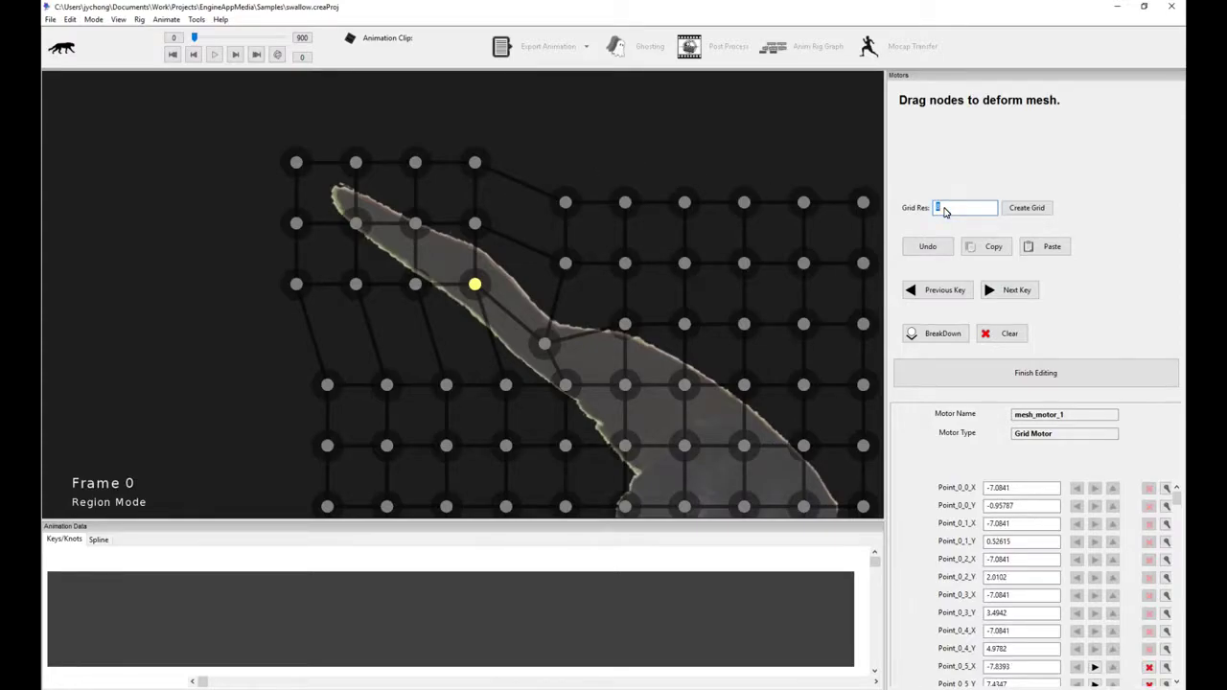
# Step: Rebuild the deform grid at resolution 5 and move the upper middle nodes to reshape the wing
pyautogui.click(1028, 207)
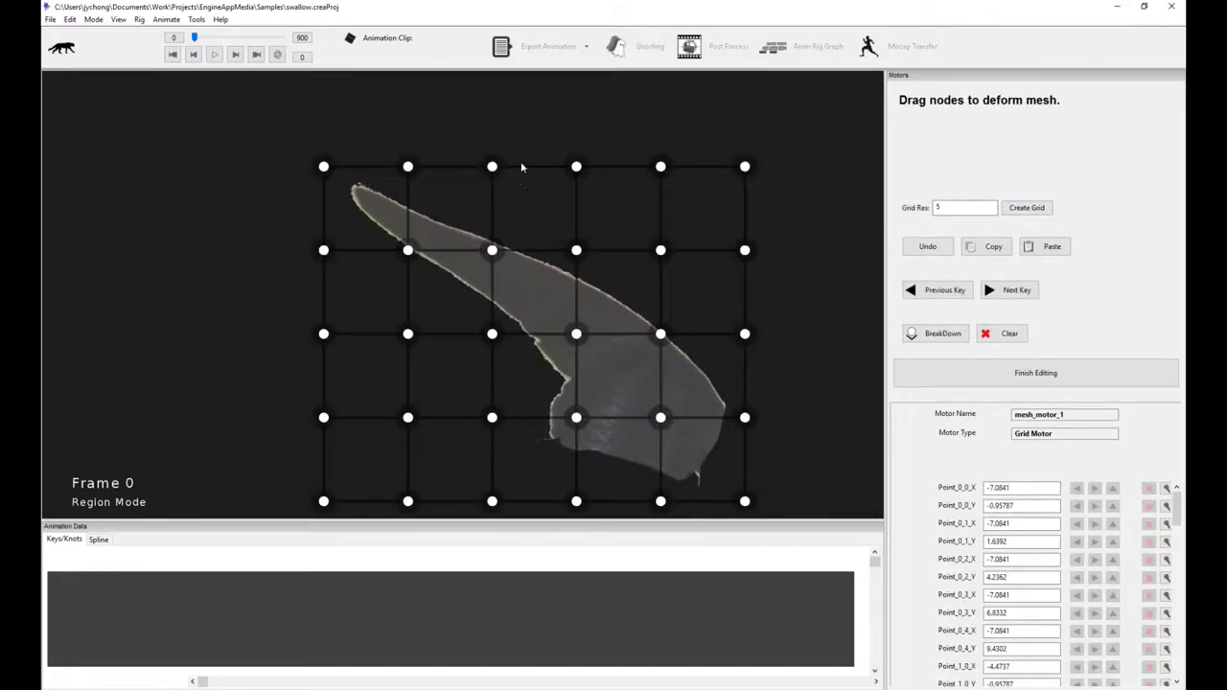
pyautogui.moveTo(424, 123); pyautogui.dragTo(647, 354)
pyautogui.moveTo(603, 315); pyautogui.dragTo(654, 298)
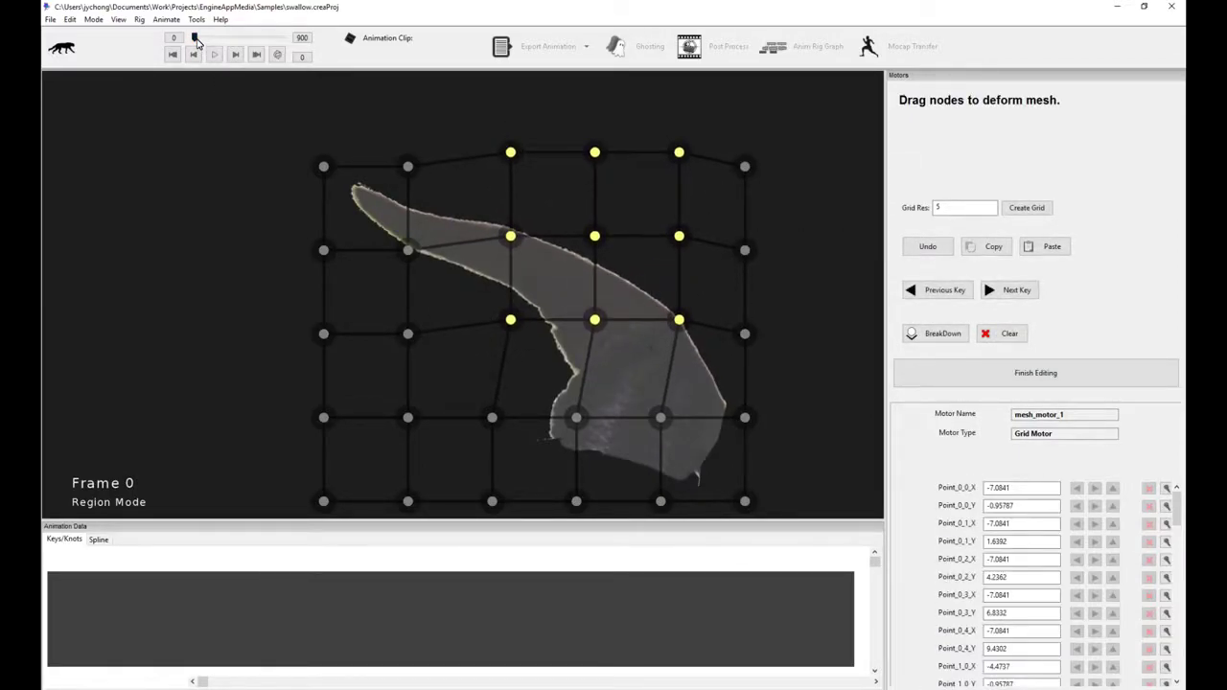
pyautogui.moveTo(196, 43); pyautogui.dragTo(206, 43)
pyautogui.moveTo(677, 297); pyautogui.dragTo(619, 335)
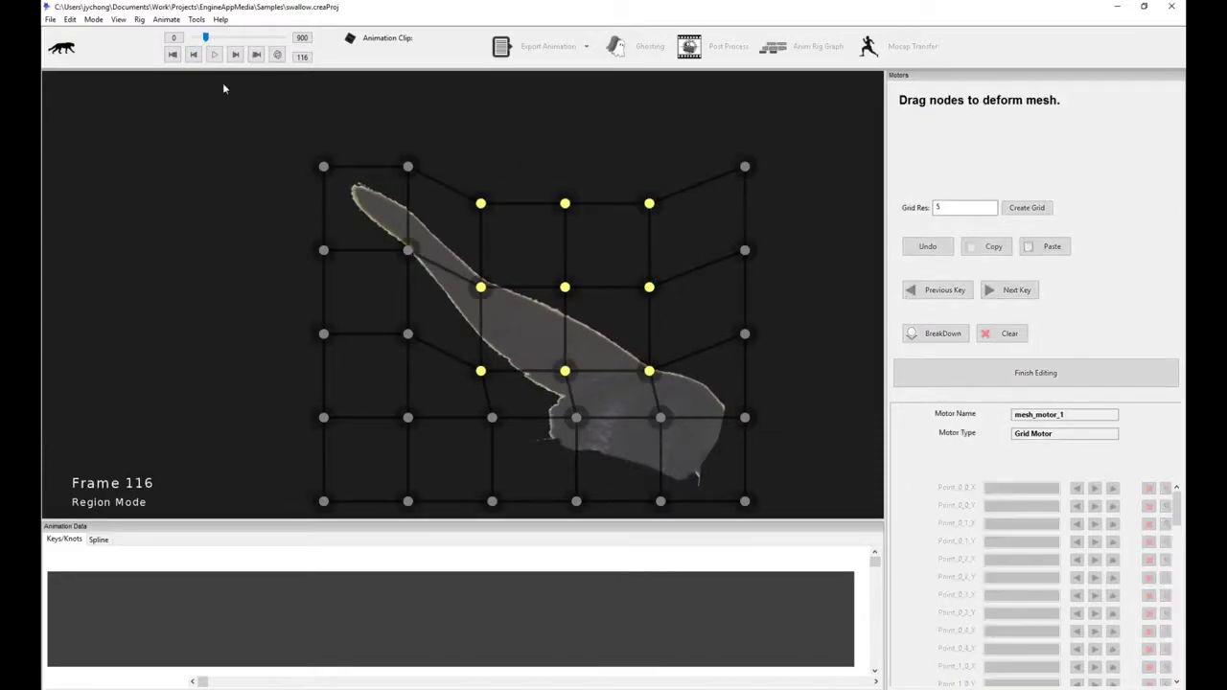
# Step: At frame 98, pull a right-side grid node to refine the wing, then finish editing
pyautogui.moveTo(198, 44); pyautogui.dragTo(205, 43)
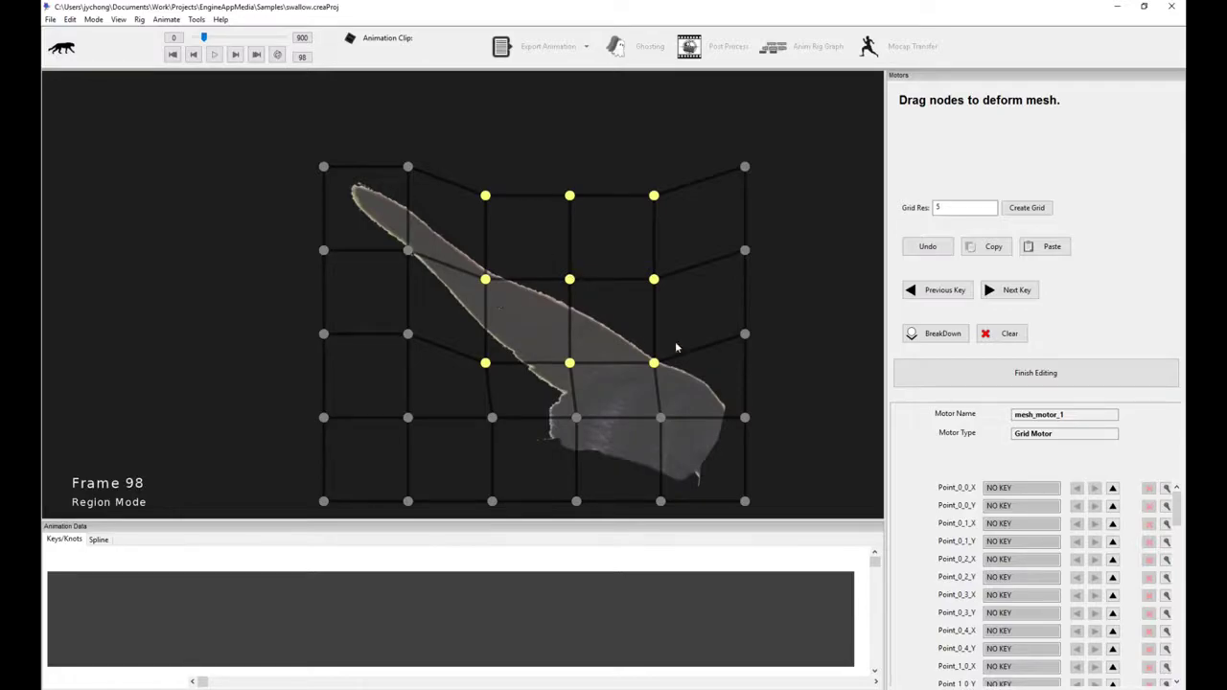
pyautogui.click(824, 282)
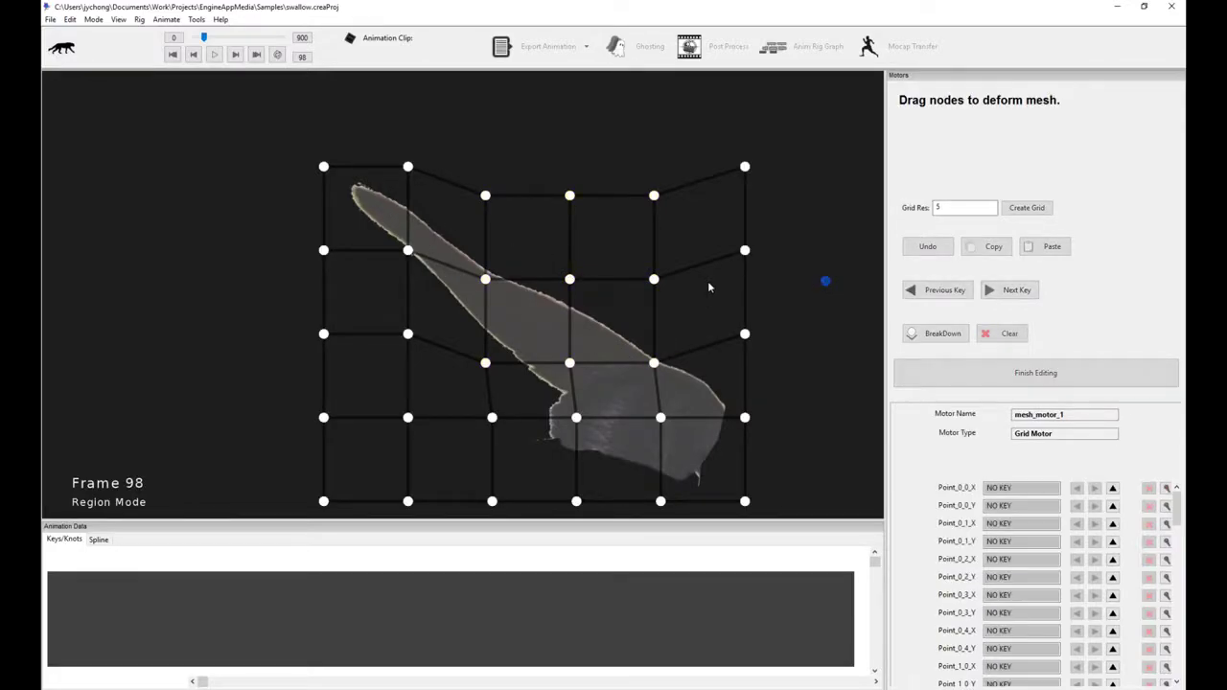
pyautogui.moveTo(655, 277); pyautogui.dragTo(703, 270)
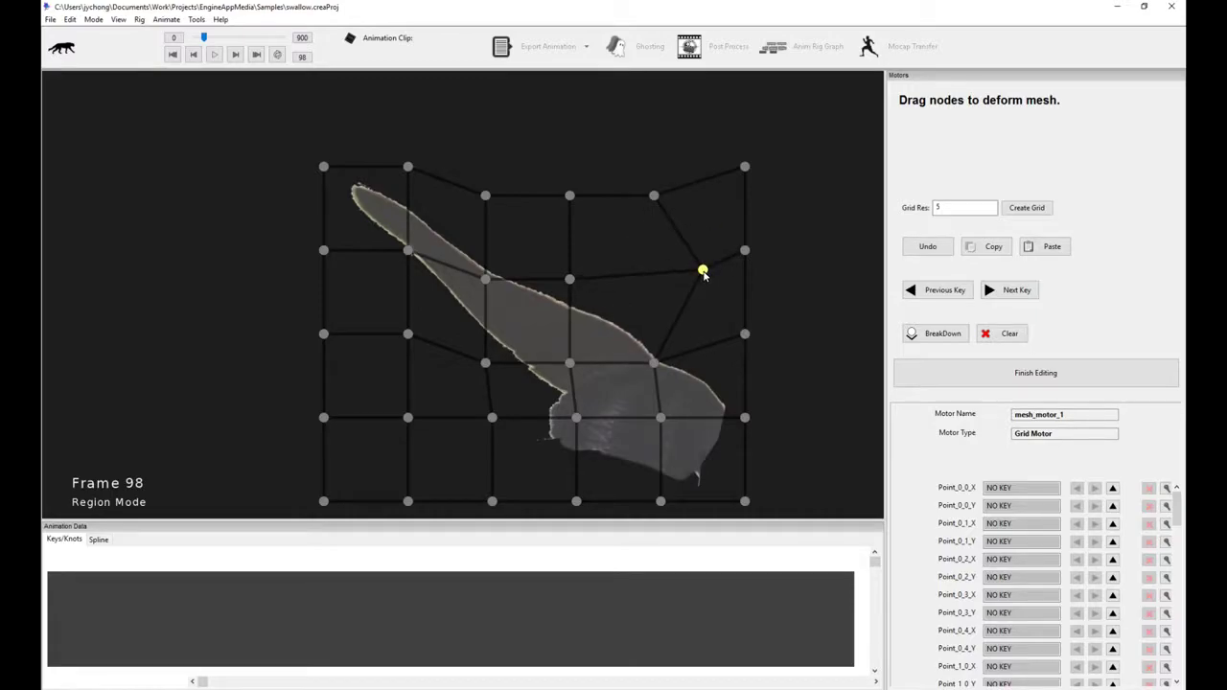
pyautogui.click(1009, 373)
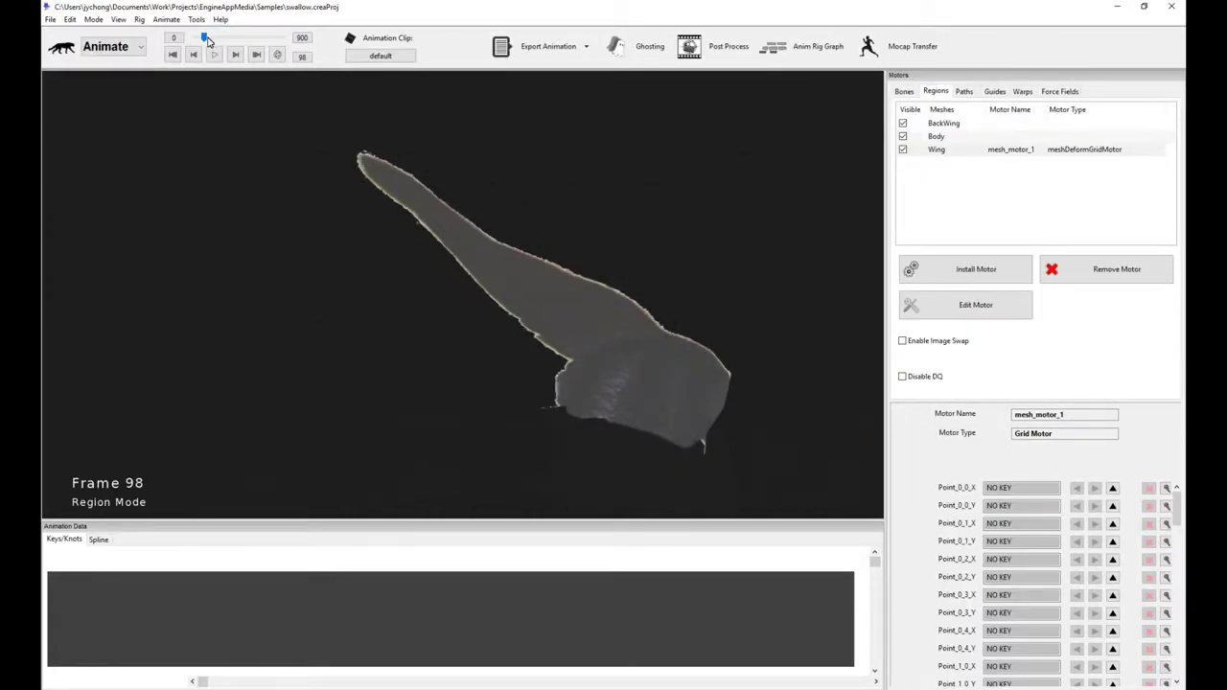
# Step: After scrubbing the wing animation, install a Physics Motor on the swallow's Body mesh
pyautogui.click(208, 40)
pyautogui.moveTo(207, 40); pyautogui.dragTo(203, 40)
pyautogui.click(668, 186)
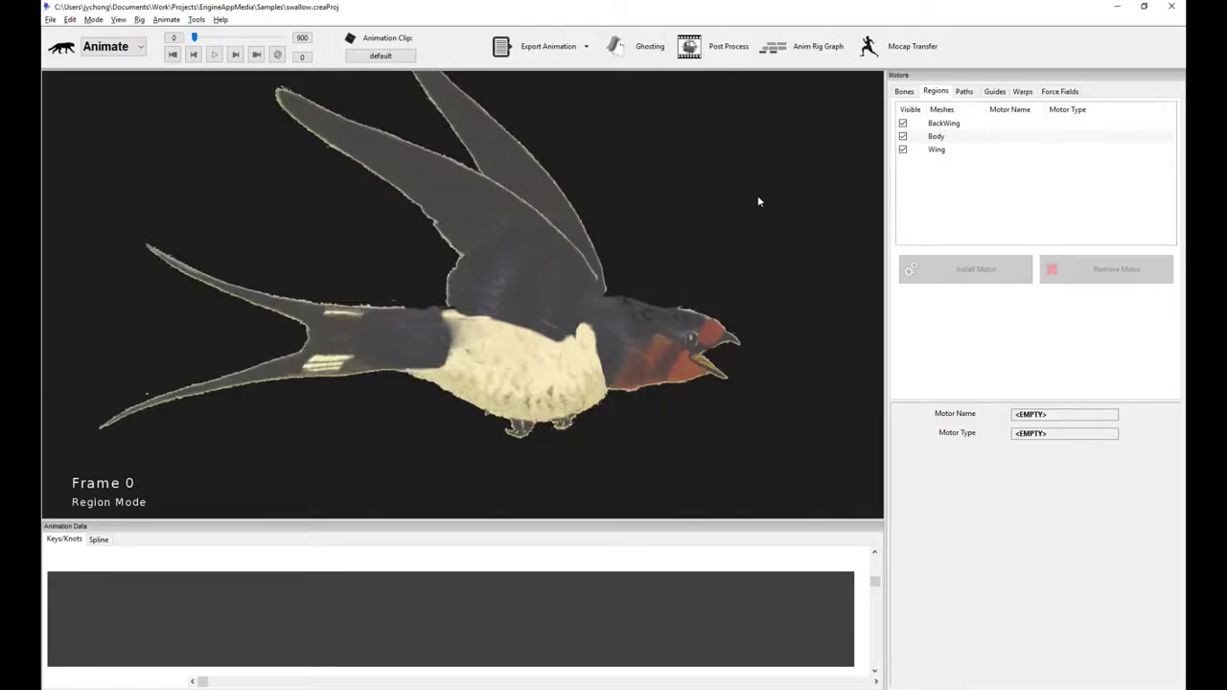
pyautogui.click(556, 399)
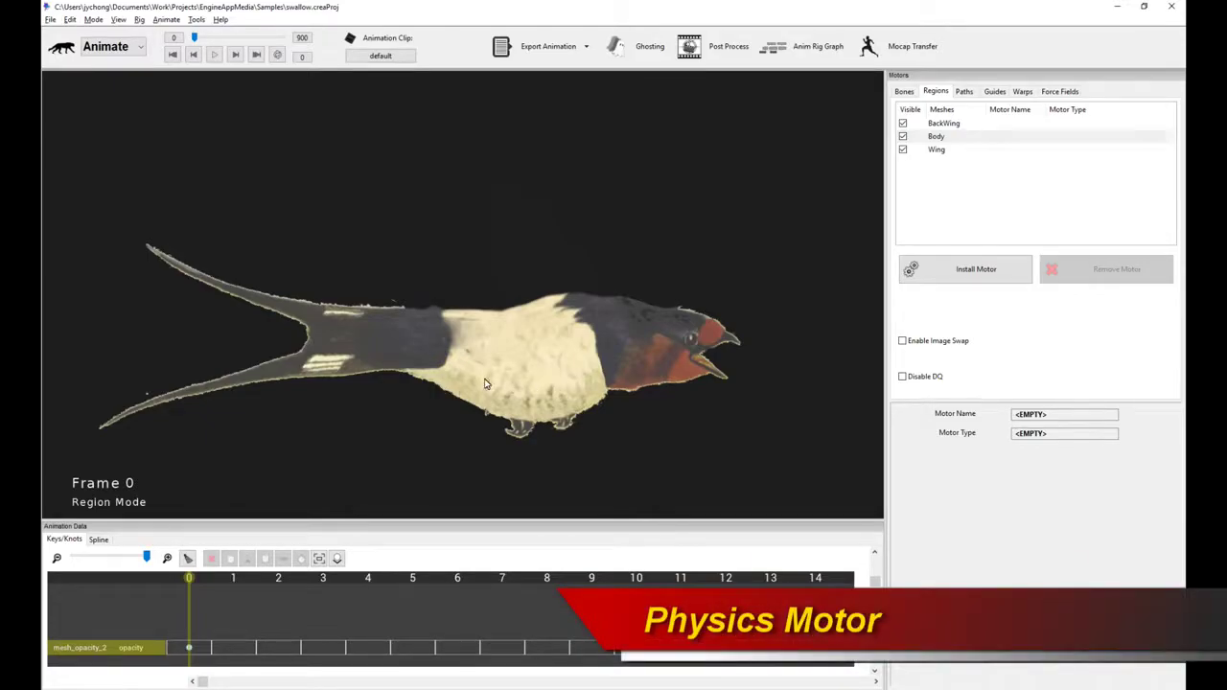
pyautogui.click(975, 268)
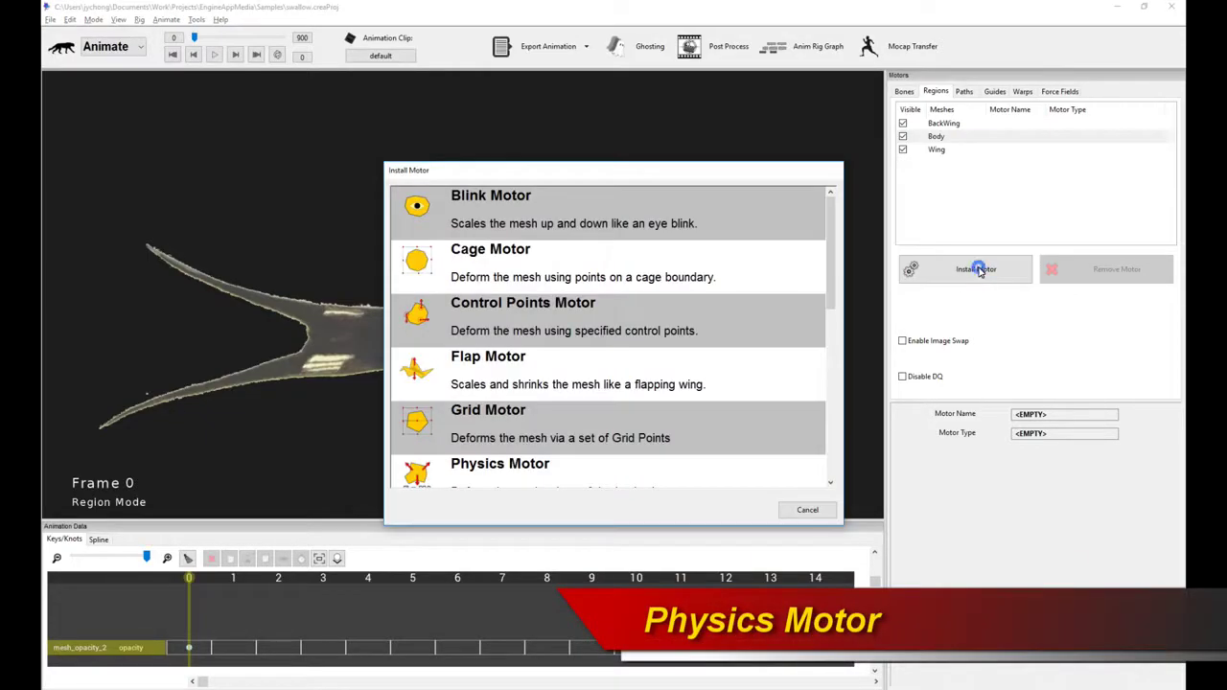
pyautogui.scroll(-2, 720, 446)
pyautogui.doubleClick(524, 444)
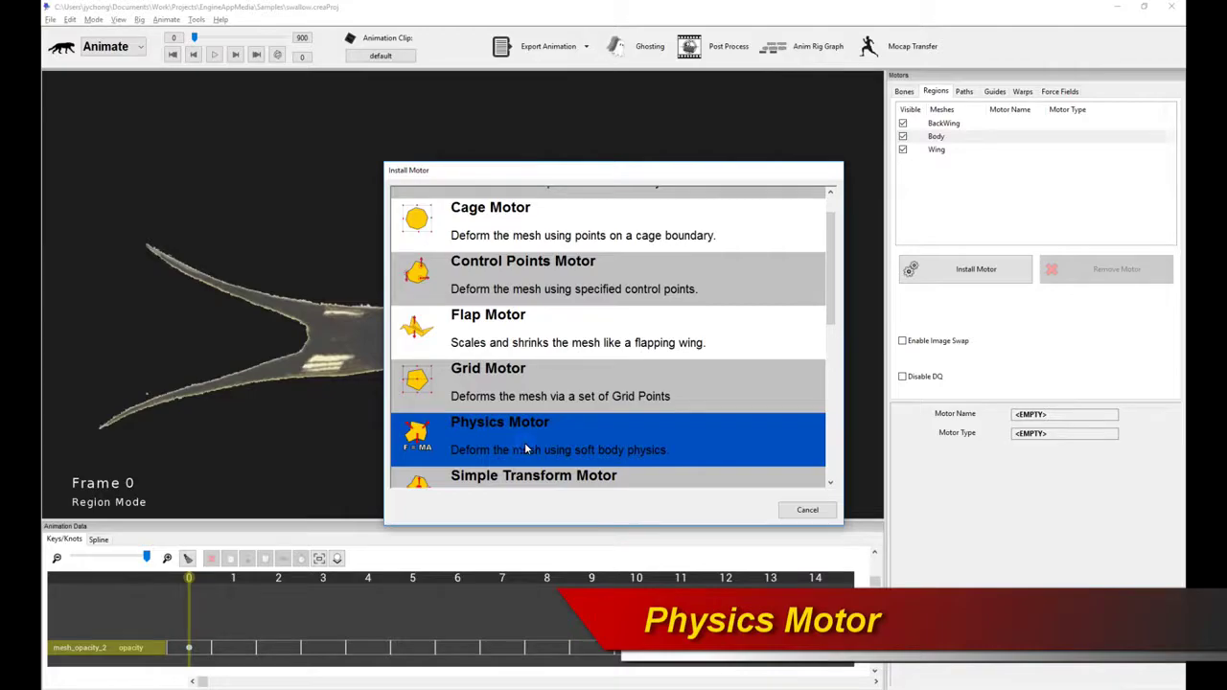
# Step: Play and stop the animation, then drag the body to test the soft-body physics
pyautogui.scroll(-3, 720, 423)
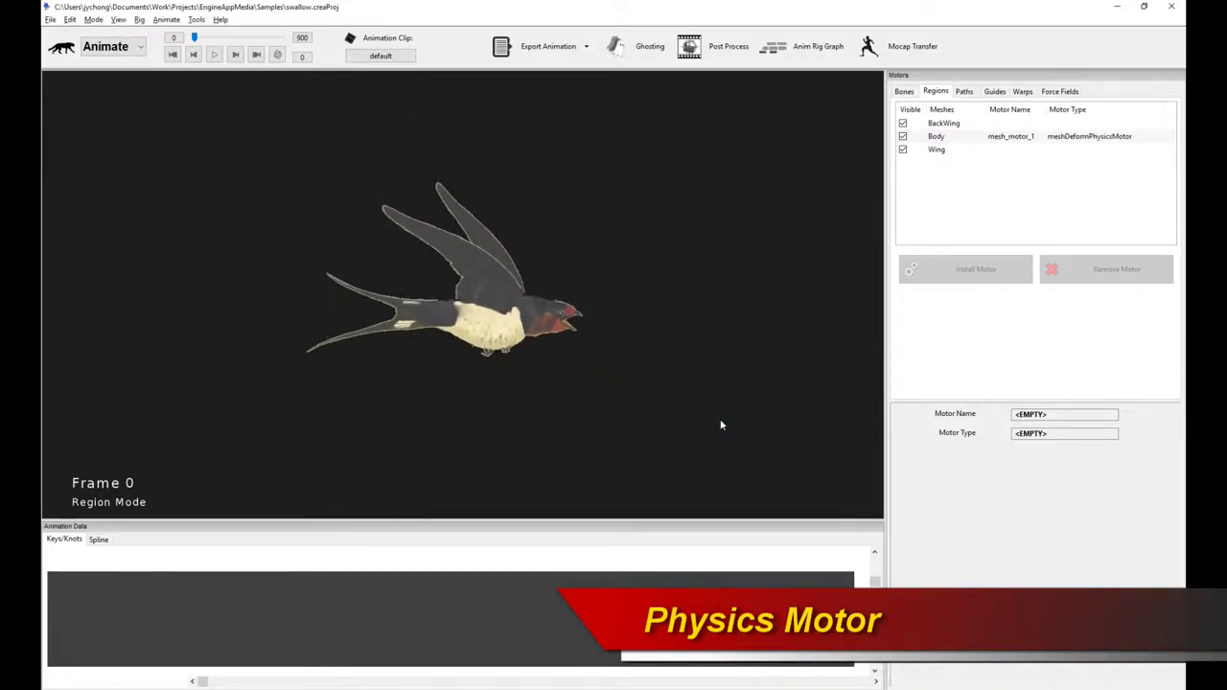
pyautogui.moveTo(720, 423); pyautogui.dragTo(715, 274)
pyautogui.press('space')
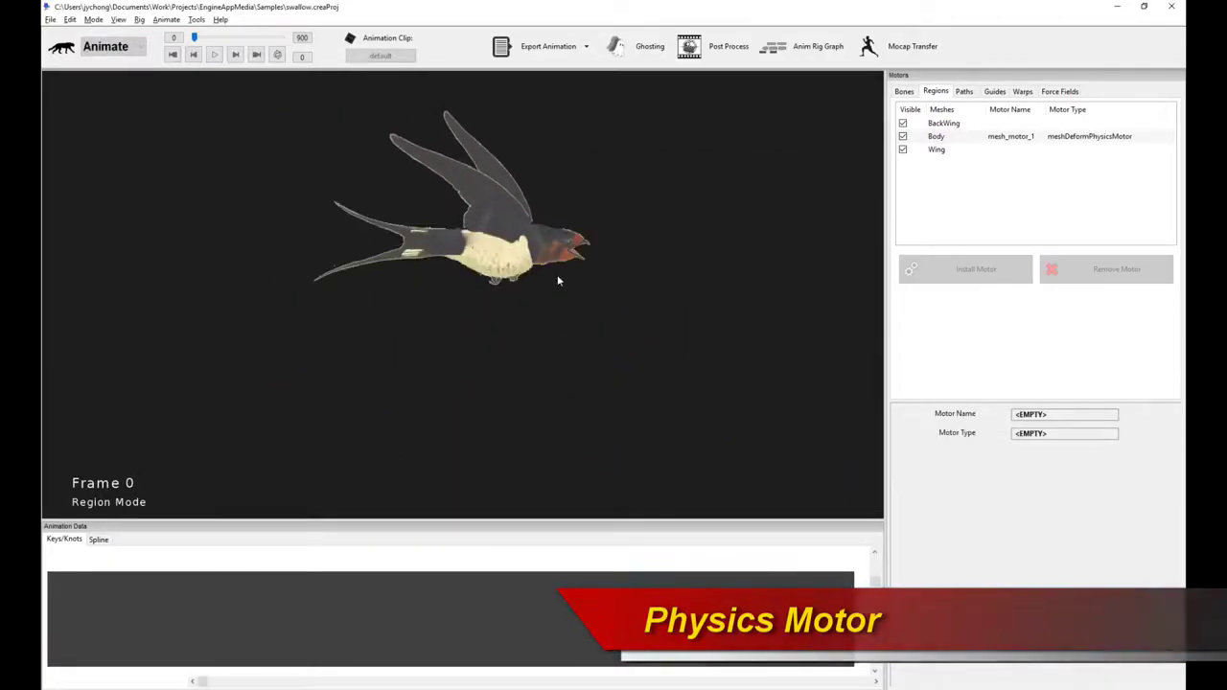
pyautogui.press('space')
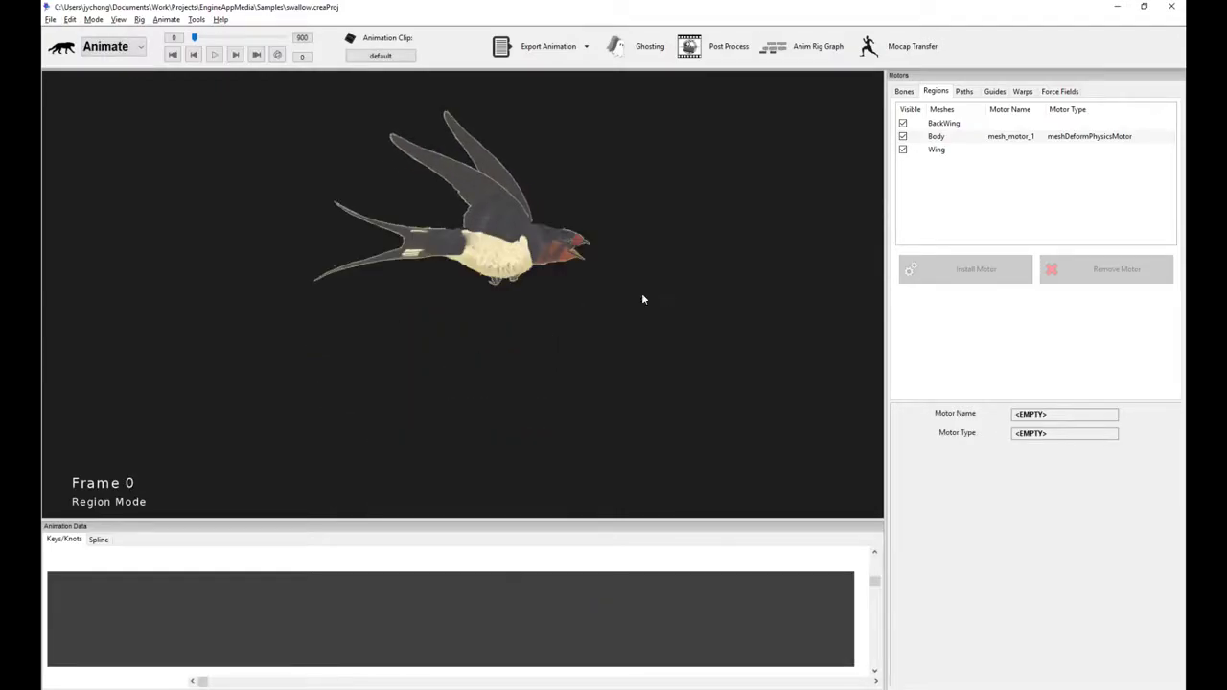
pyautogui.click(480, 264)
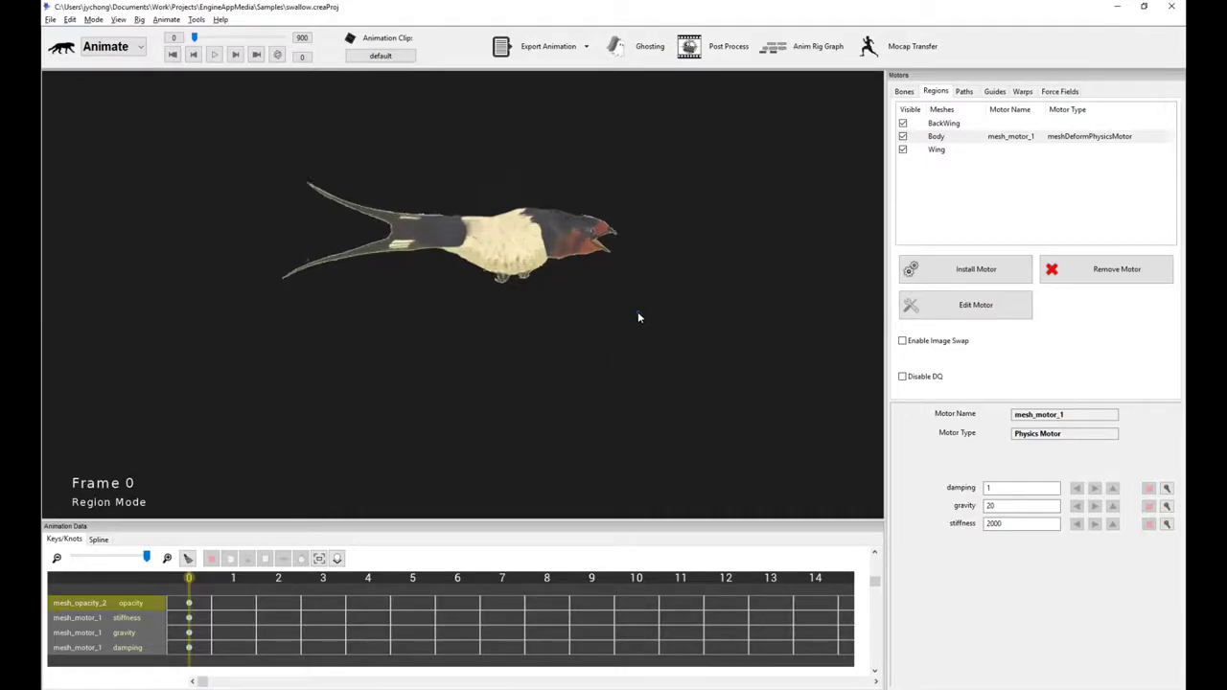
pyautogui.moveTo(637, 311); pyautogui.dragTo(627, 354)
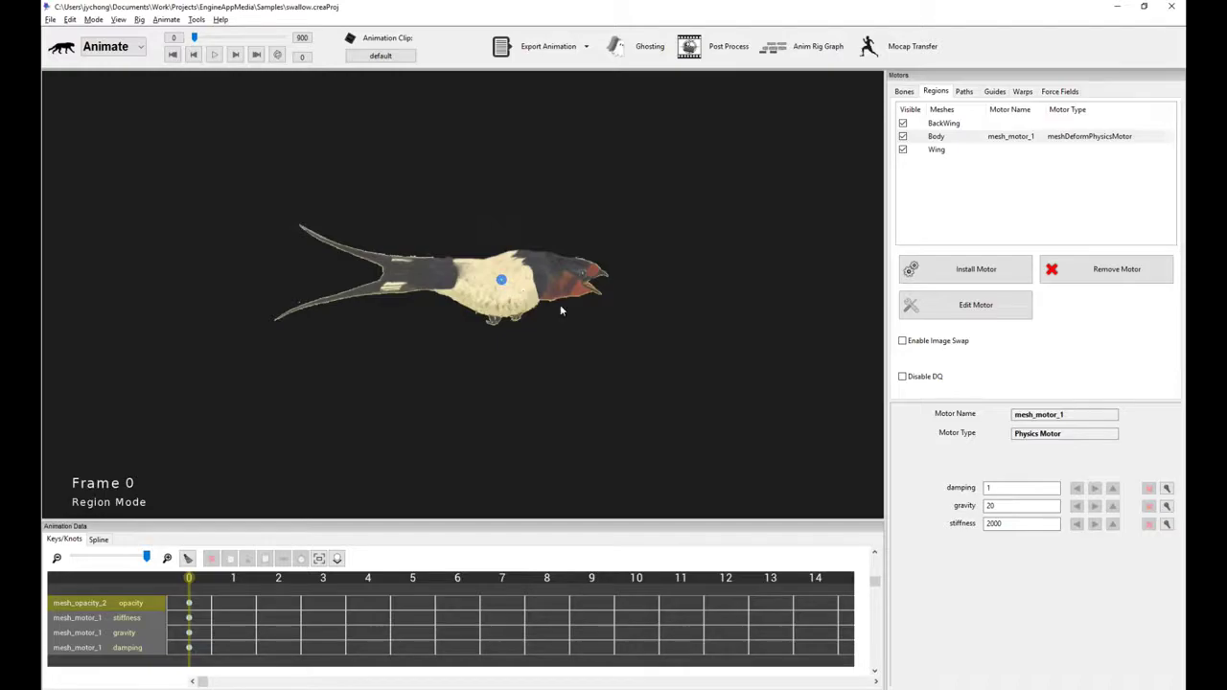
pyautogui.moveTo(561, 310); pyautogui.dragTo(690, 347)
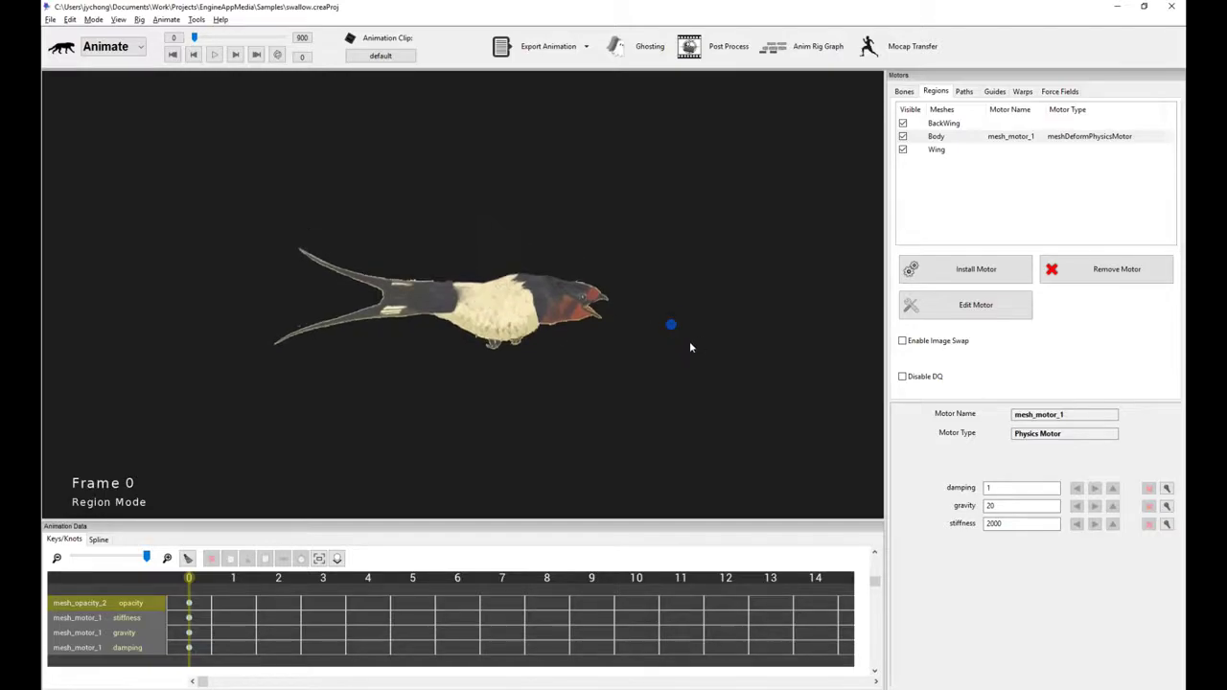
# Step: Paint glue across the body's midsection, then erase the glue near the tail in Remove mode
pyautogui.click(994, 313)
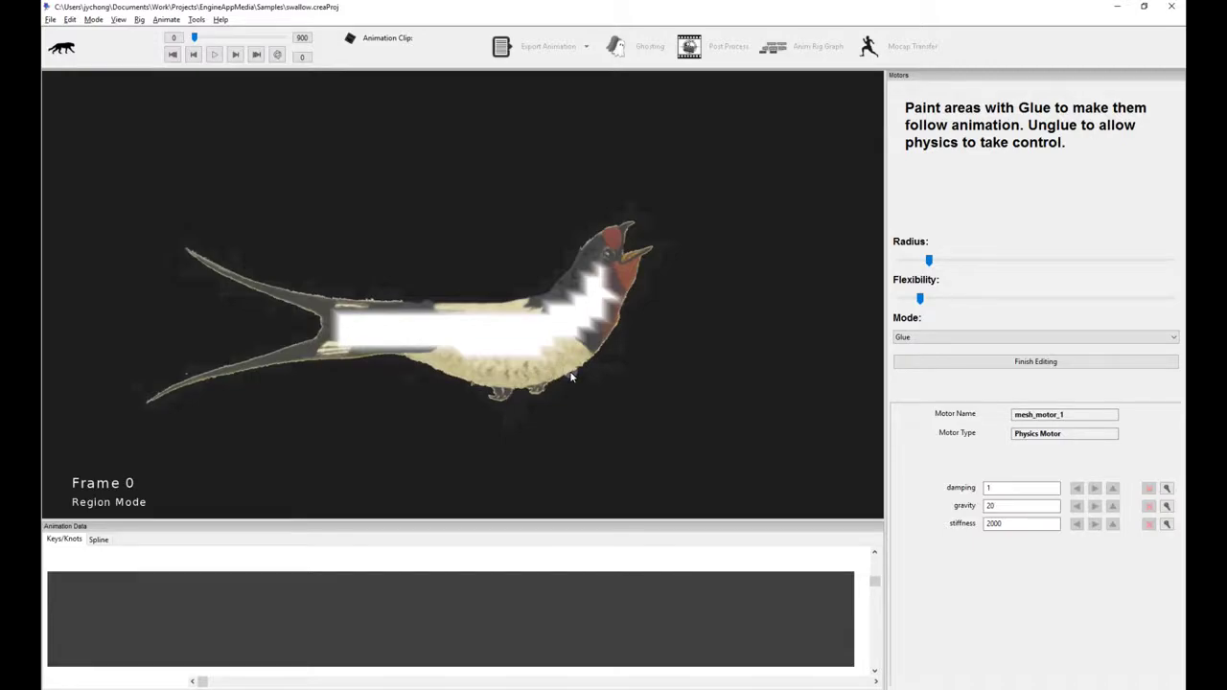
pyautogui.click(1009, 366)
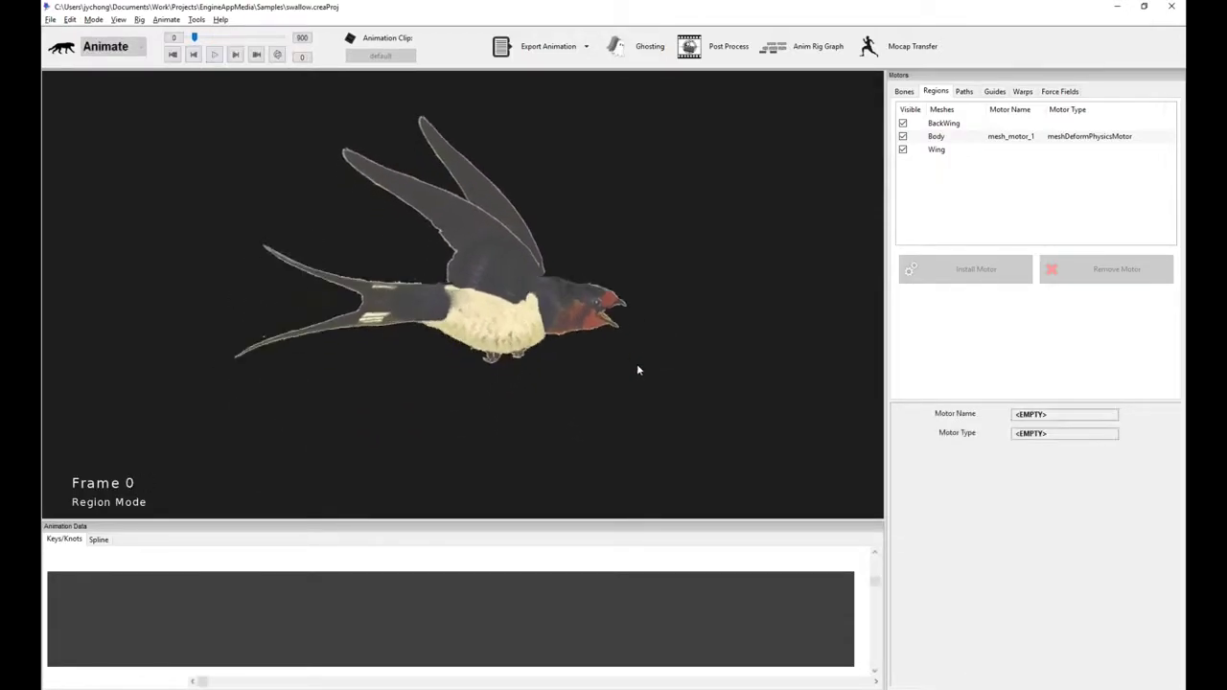
pyautogui.click(543, 329)
pyautogui.click(961, 297)
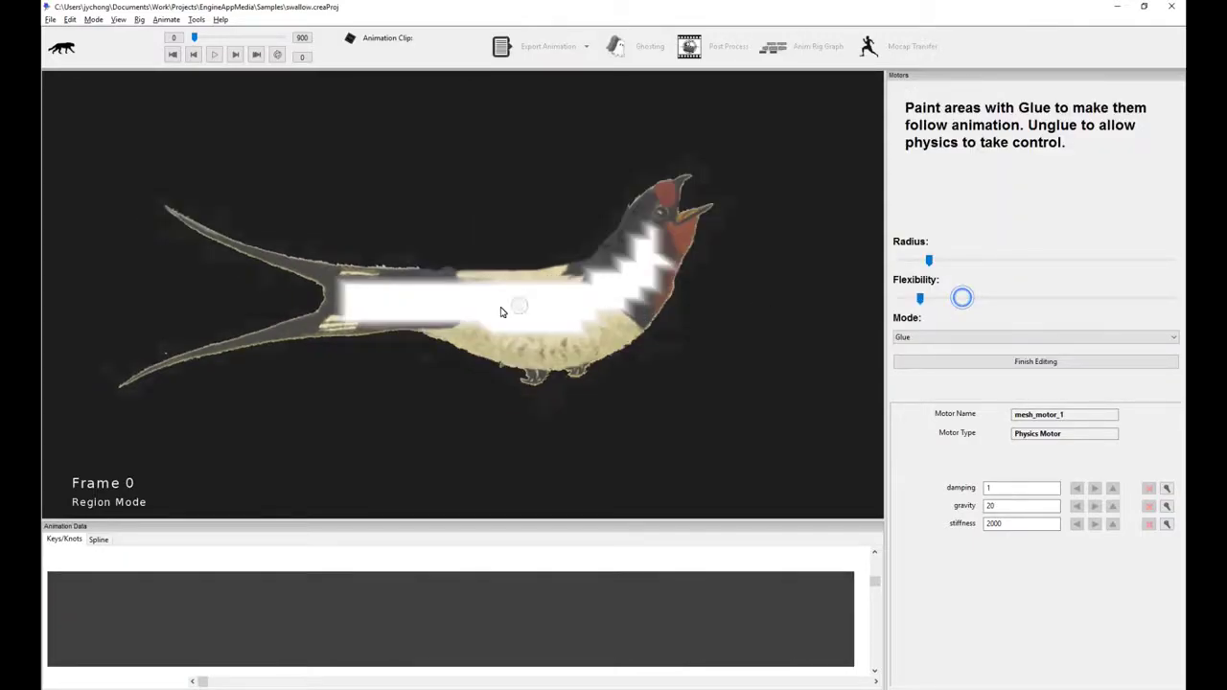
pyautogui.click(1055, 341)
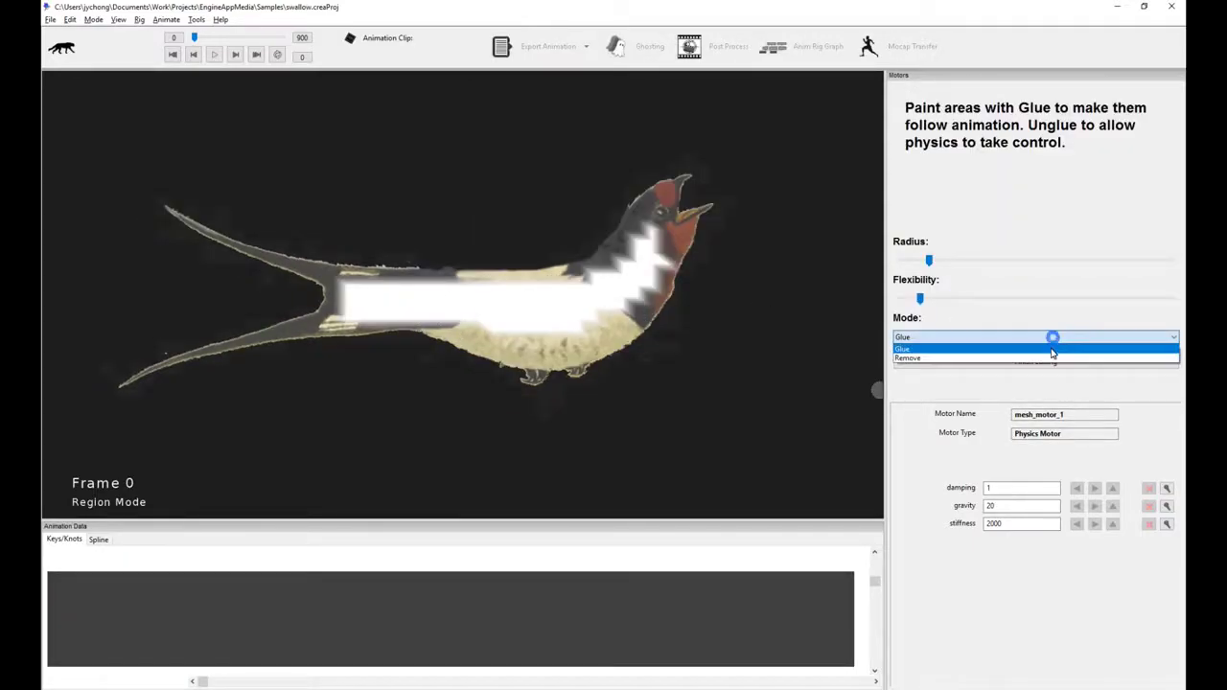
pyautogui.click(1050, 358)
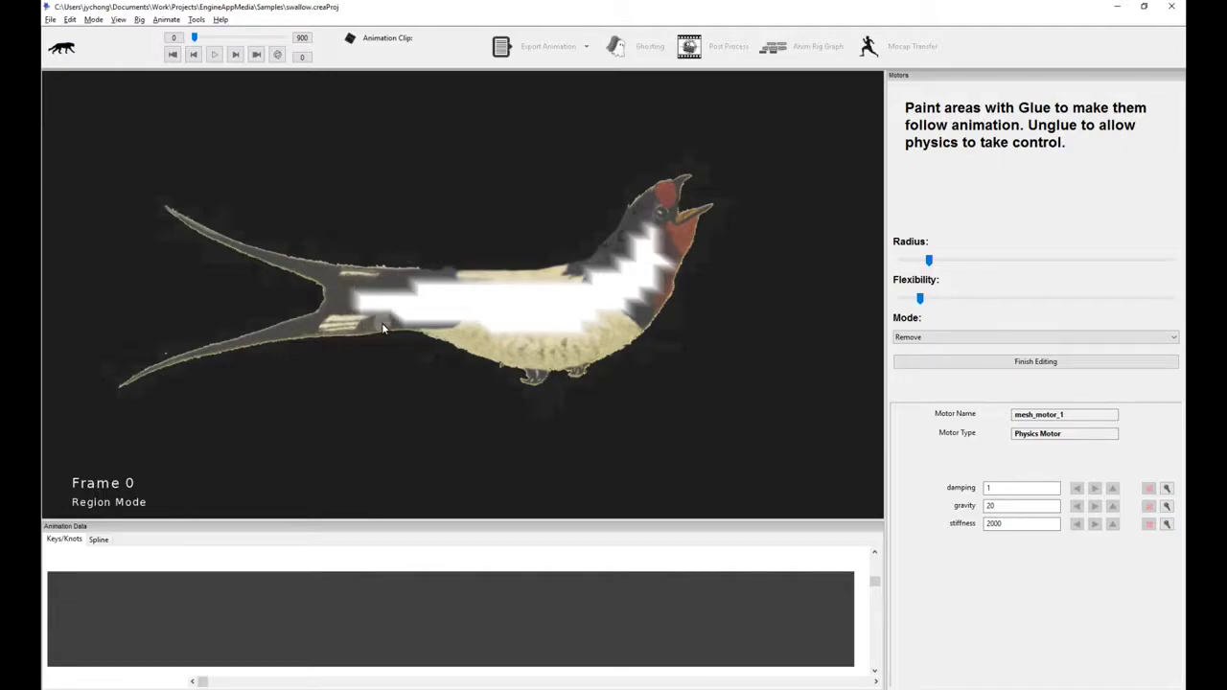
pyautogui.click(1035, 361)
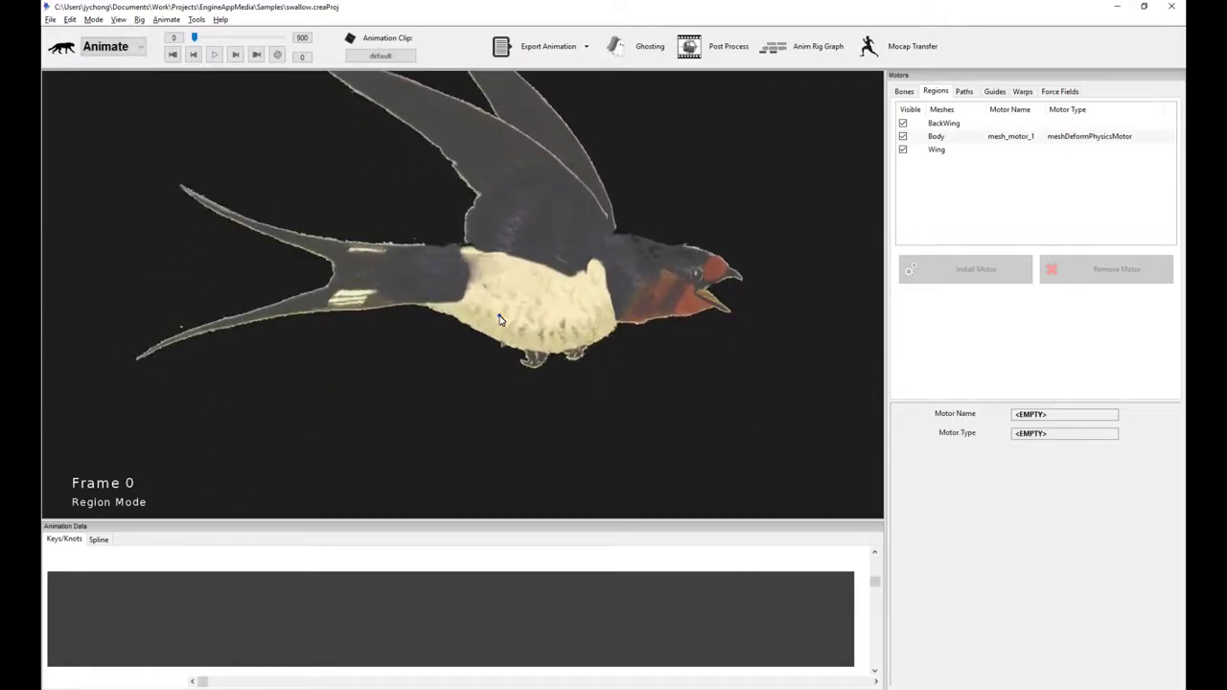
# Step: Reopen the Body physics motor's glue painting to retype its stiffness
pyautogui.click(1017, 313)
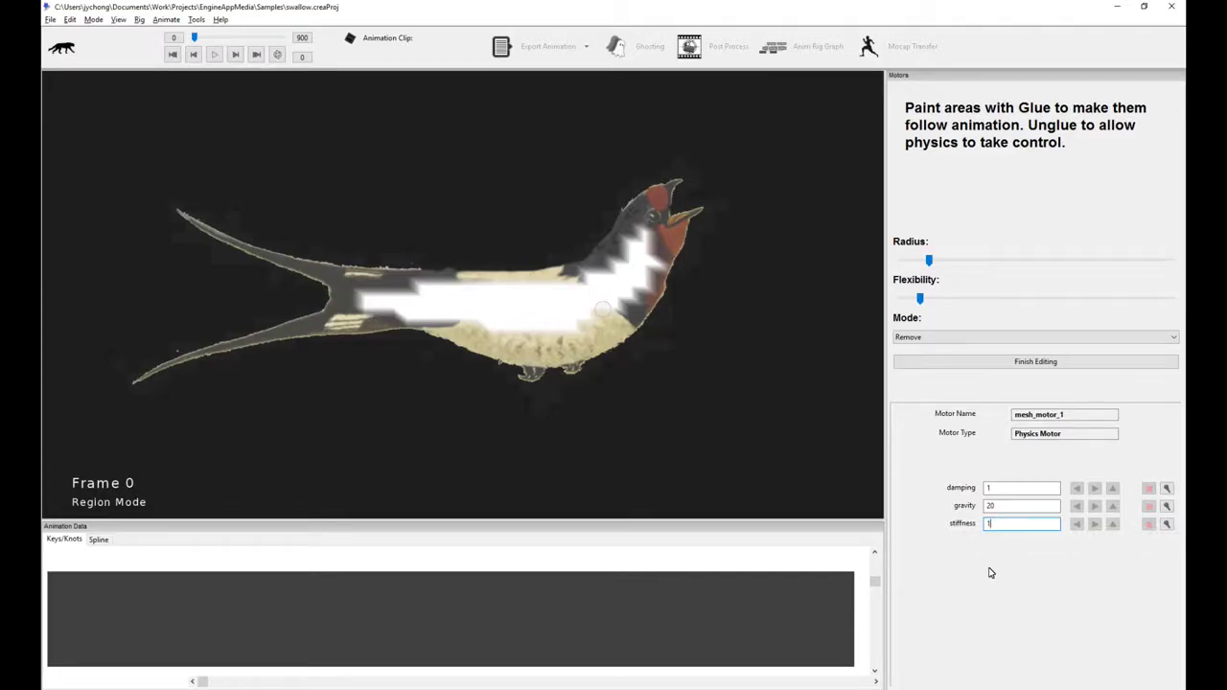
# Step: Set the body motor's stiffness to 10000 and play the simulation to test it
pyautogui.click(1068, 366)
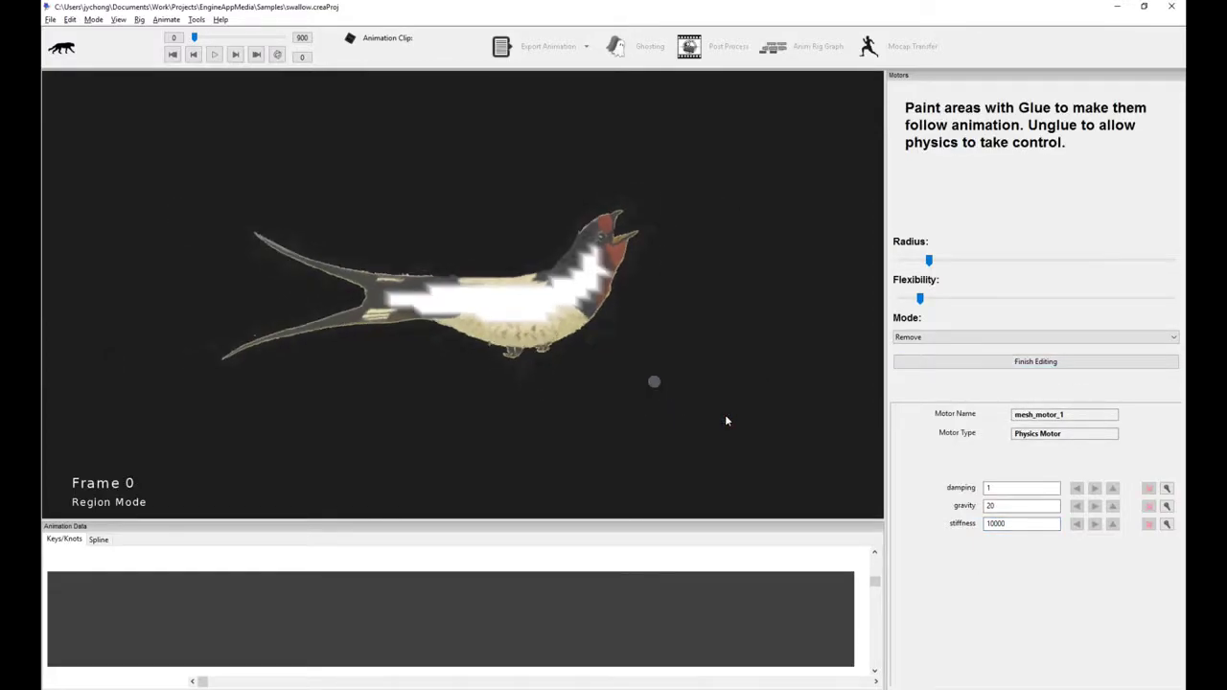
pyautogui.press('space')
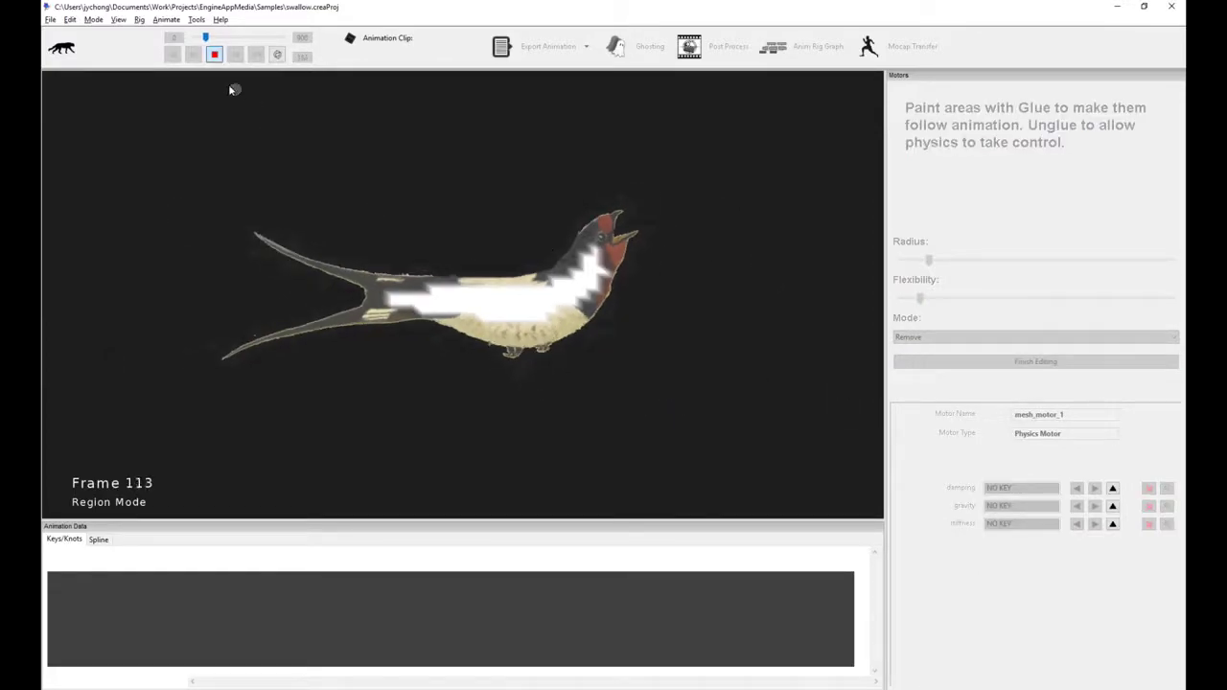
pyautogui.click(213, 56)
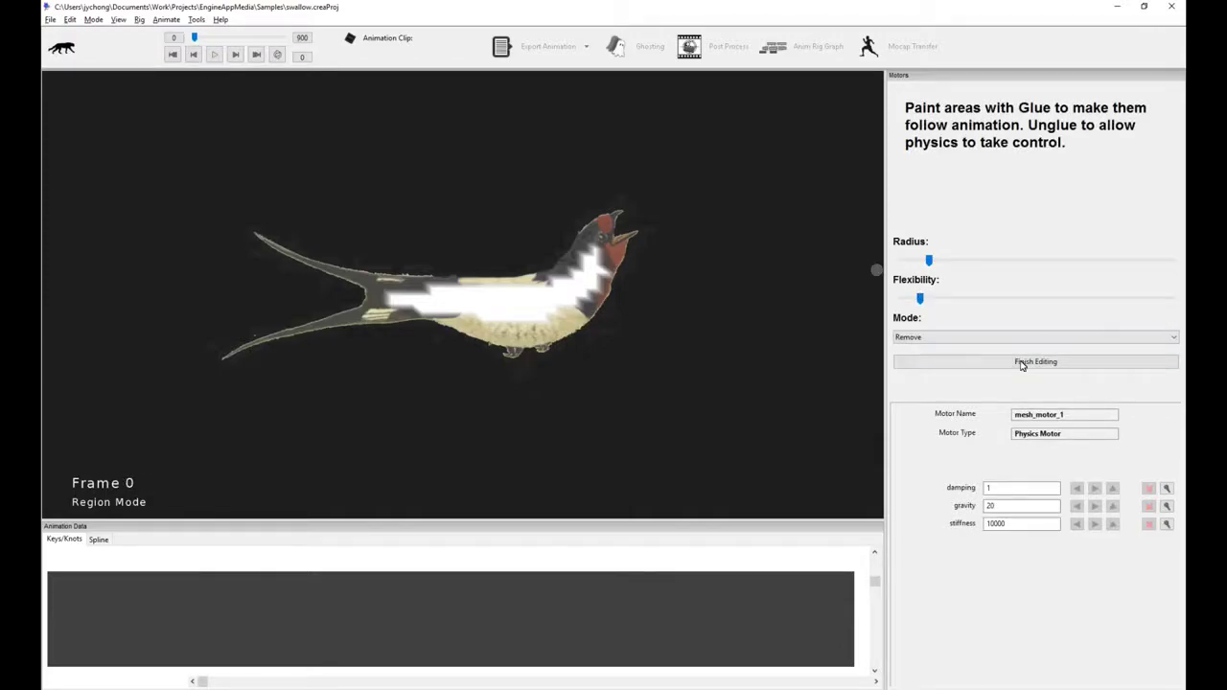
pyautogui.click(1022, 363)
pyautogui.press('space')
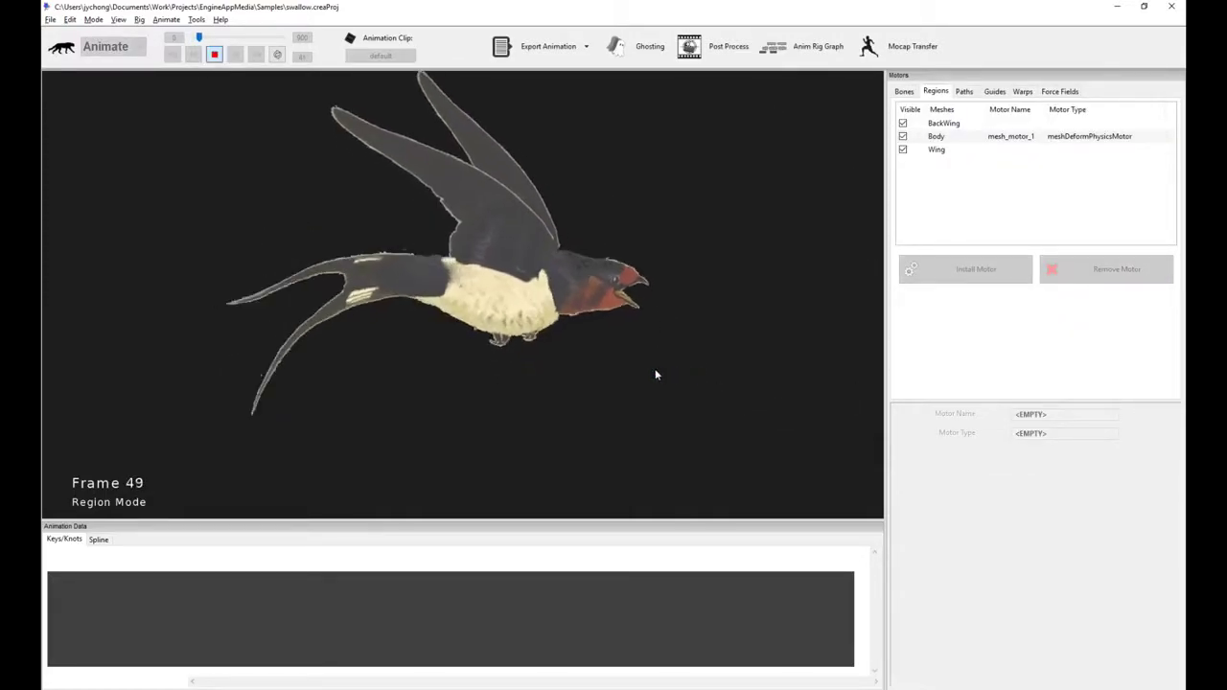
pyautogui.press('space')
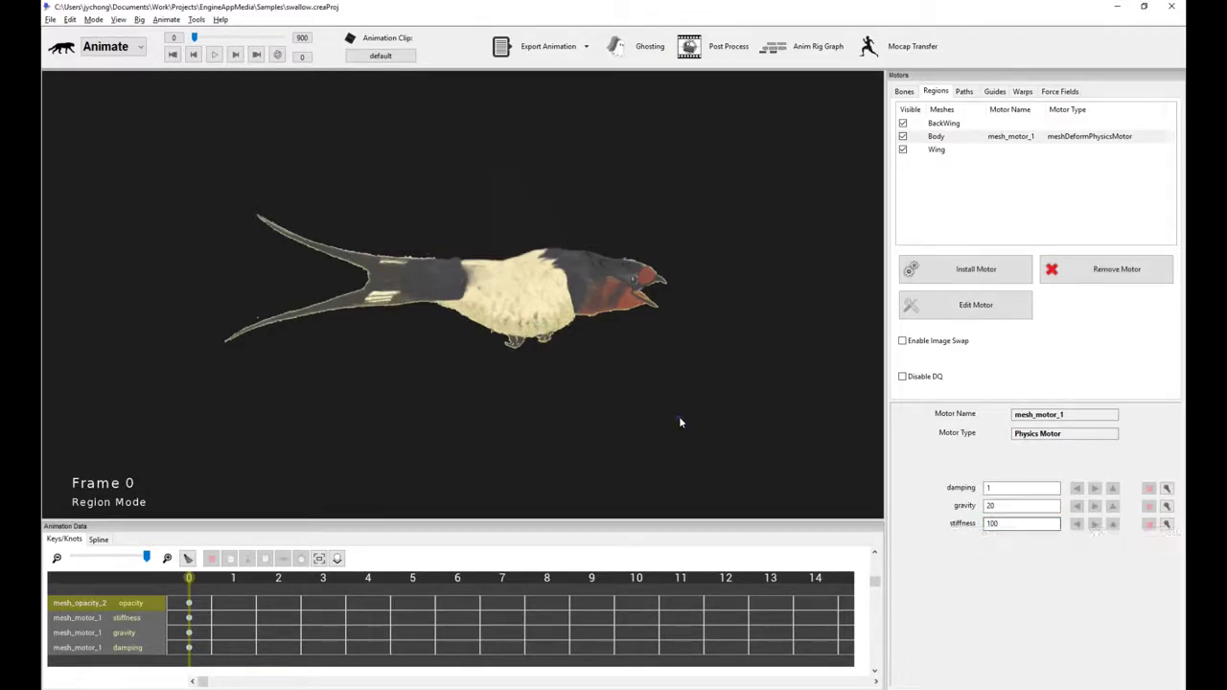
# Step: Try stiffness 100, then settle on stiffness 20000 and damping 10, testing with playback
pyautogui.press('space')
pyautogui.press('space')
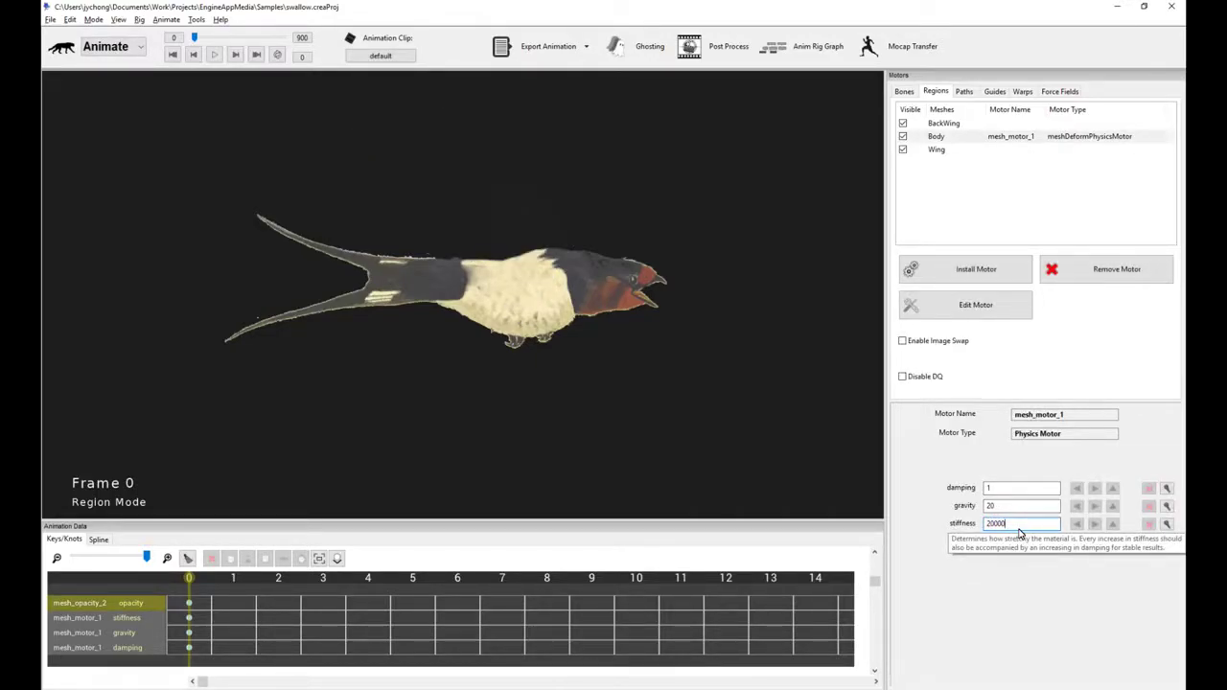
pyautogui.click(1022, 493)
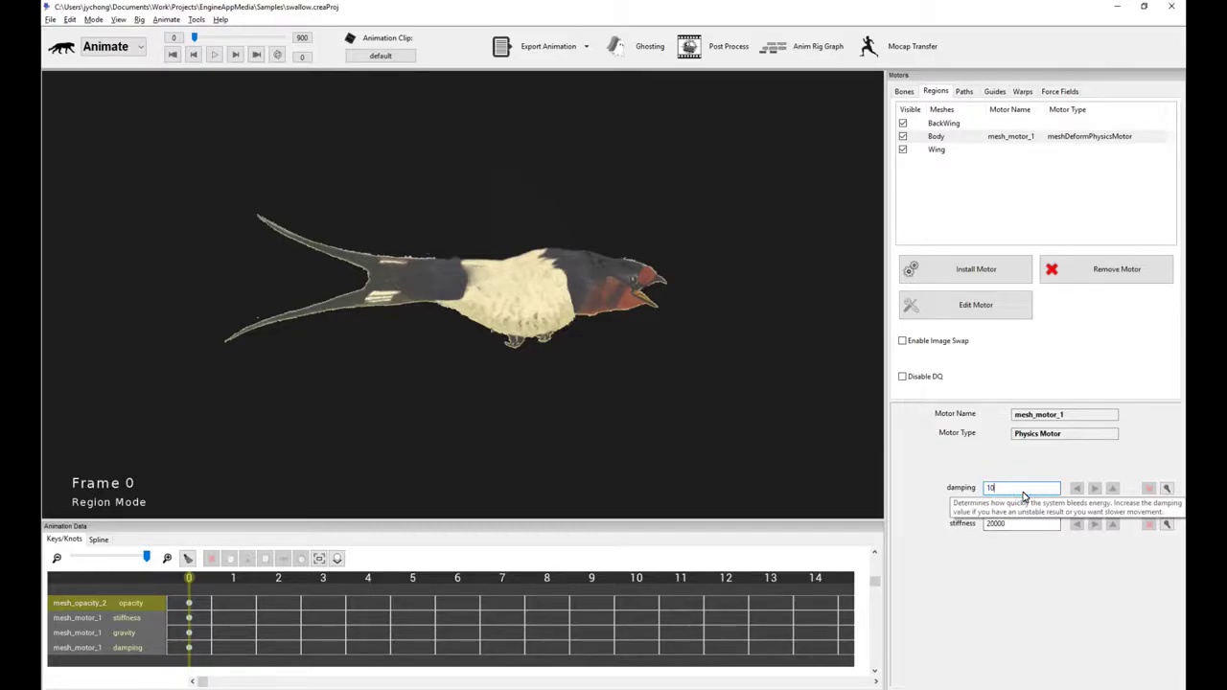
pyautogui.press('space')
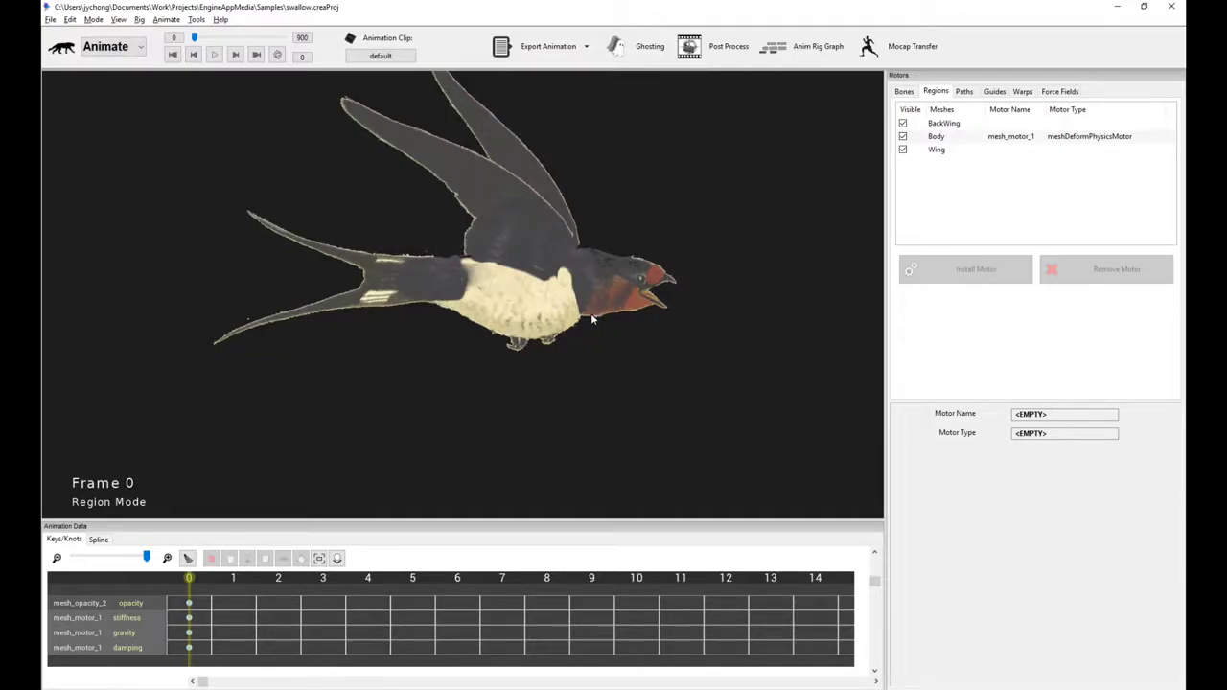
pyautogui.click(530, 319)
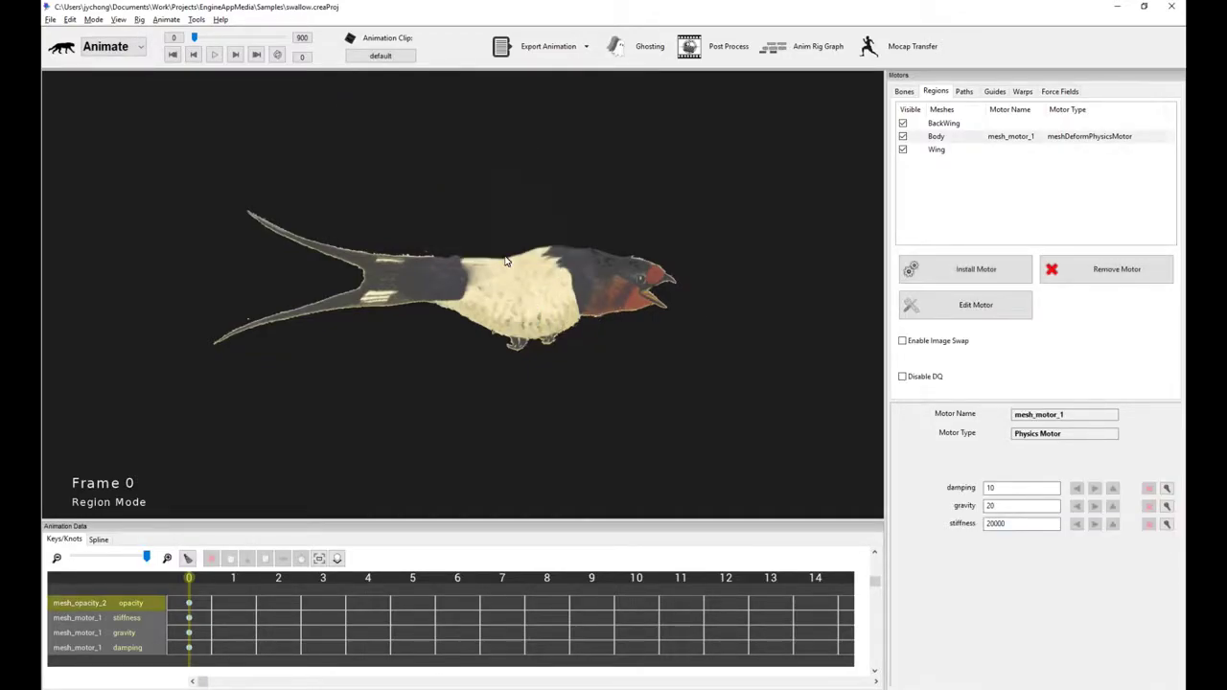
pyautogui.press('space')
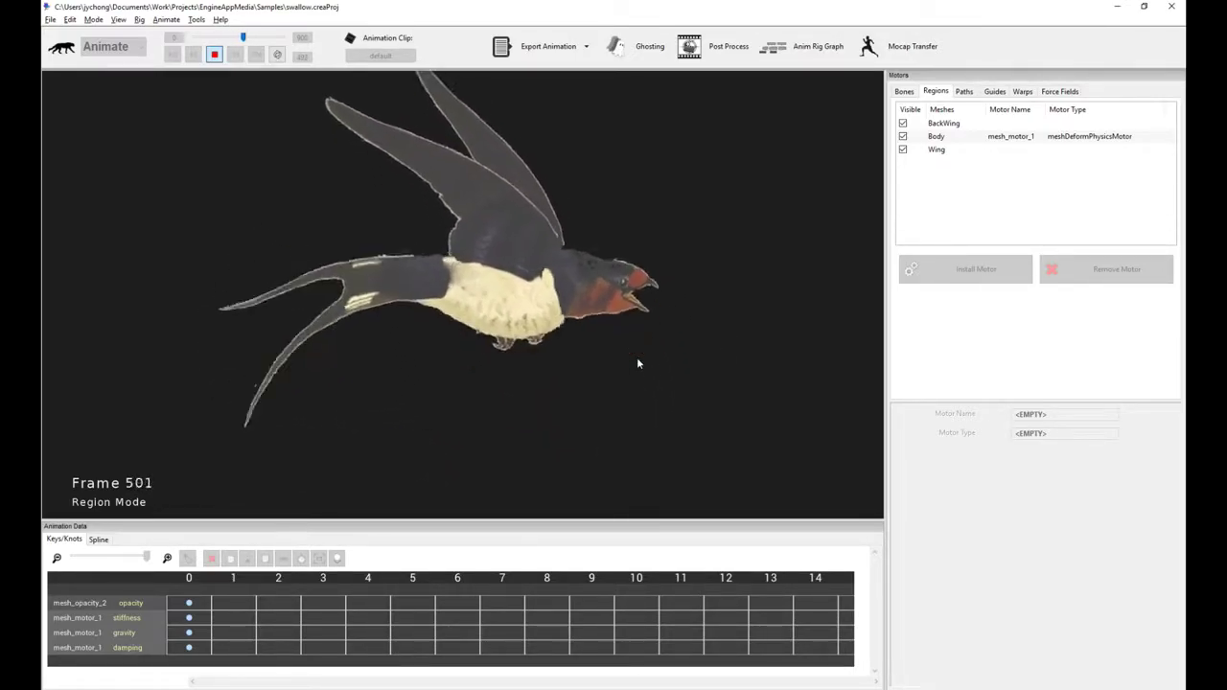
pyautogui.press('space')
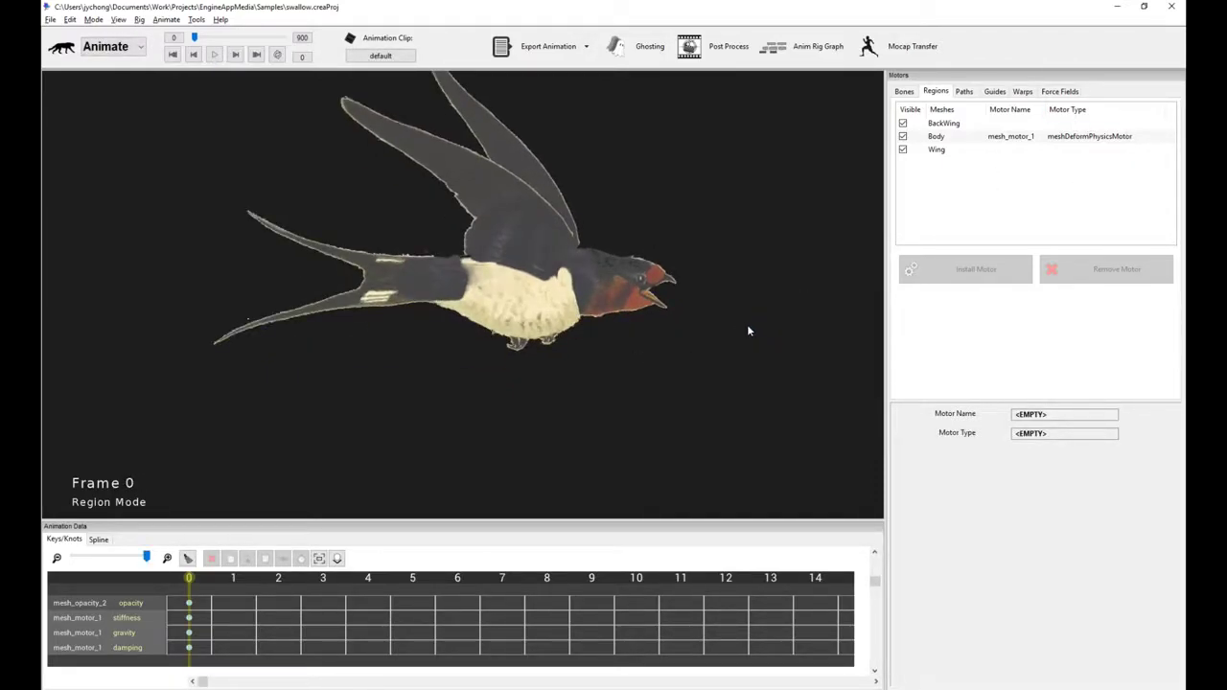
pyautogui.moveTo(747, 326); pyautogui.dragTo(750, 341)
pyautogui.press('space')
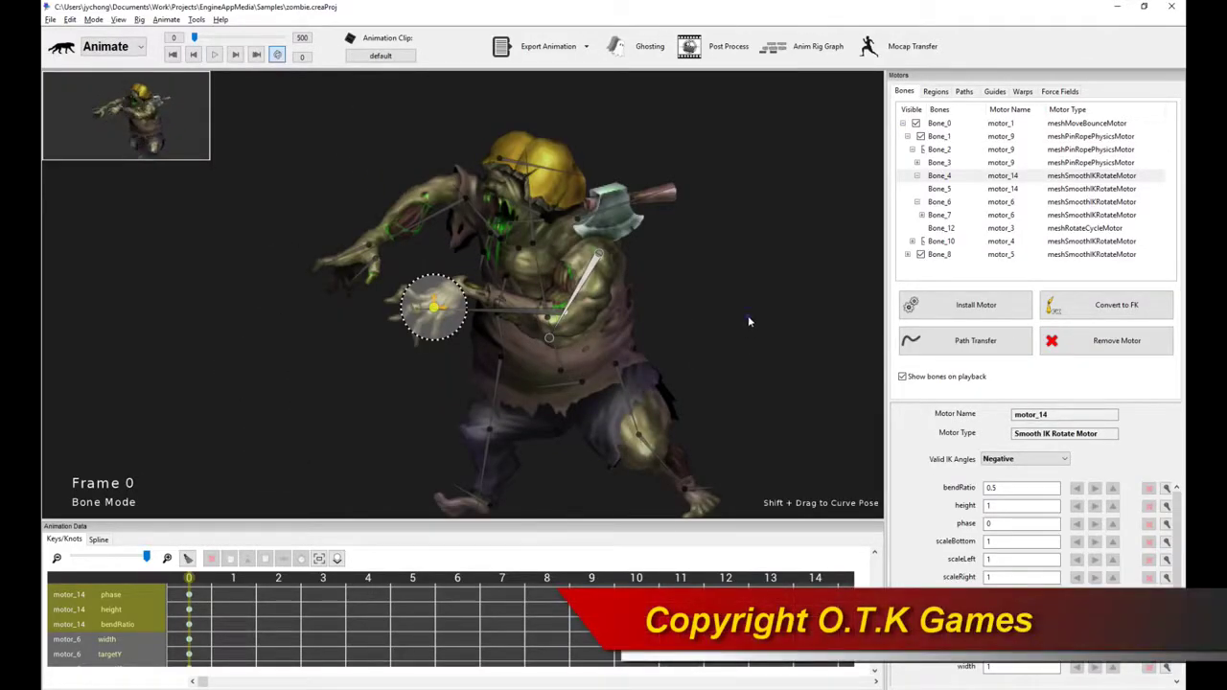
# Step: Show the zombie's meshes and motors, play its animation, then stop back at frame 0
pyautogui.moveTo(748, 316); pyautogui.dragTo(749, 268)
pyautogui.click(936, 91)
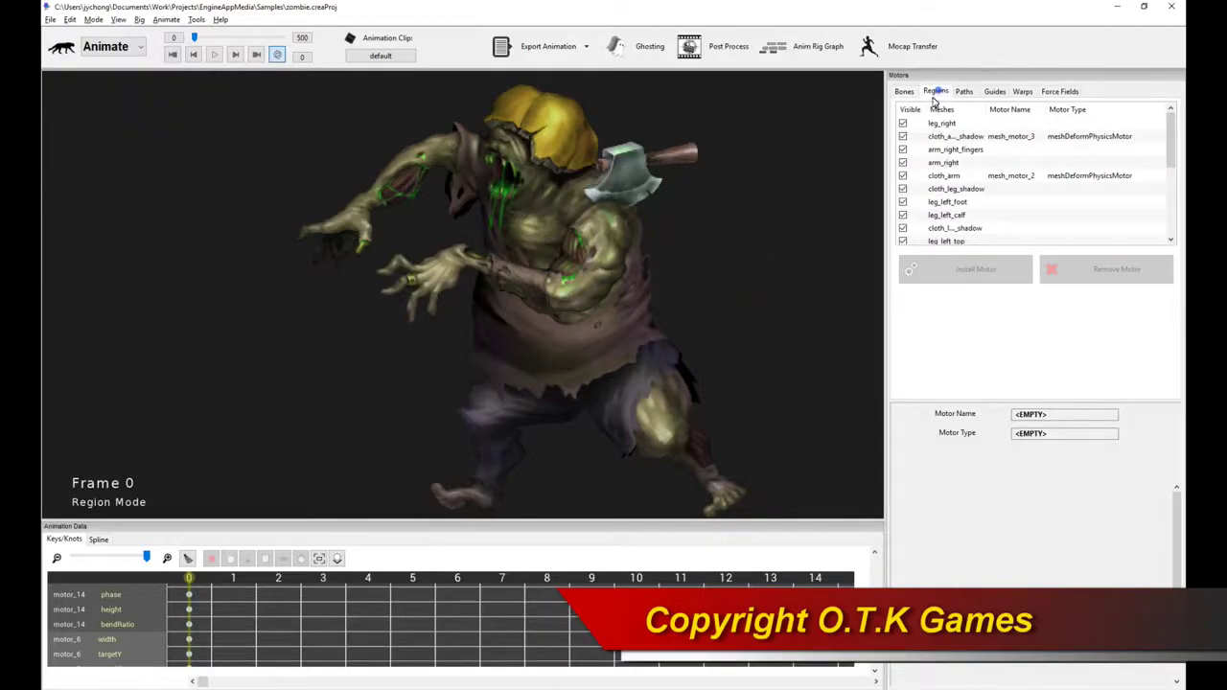
pyautogui.press('space')
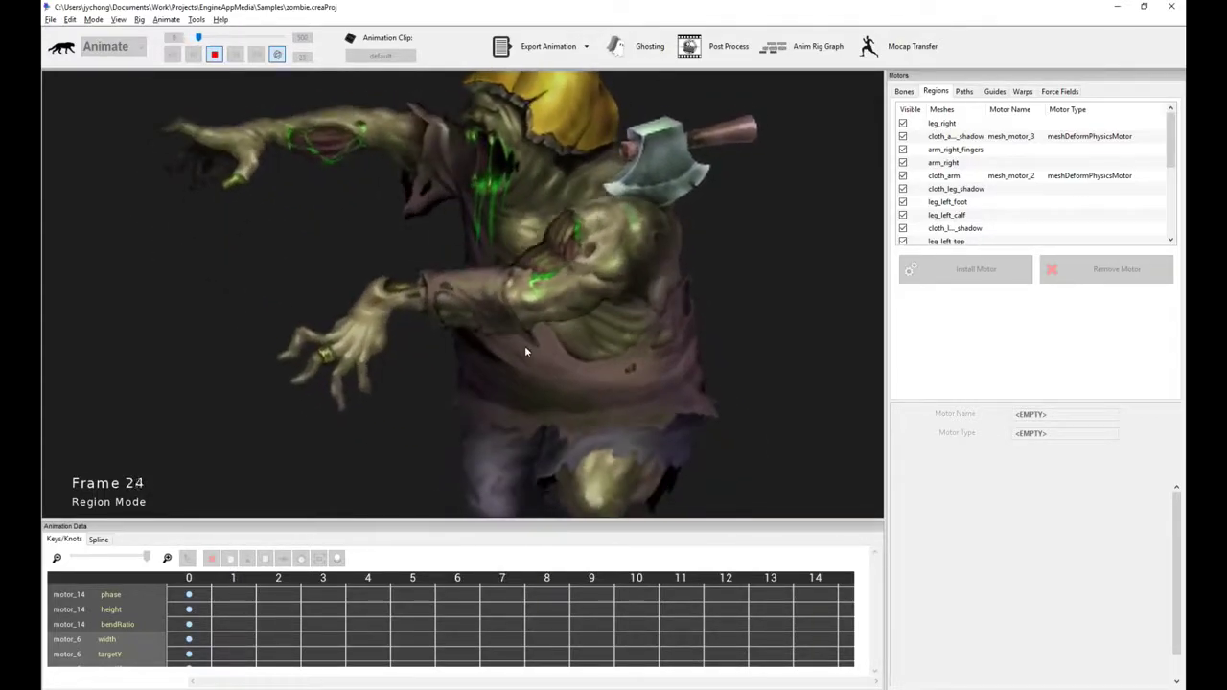
pyautogui.press('space')
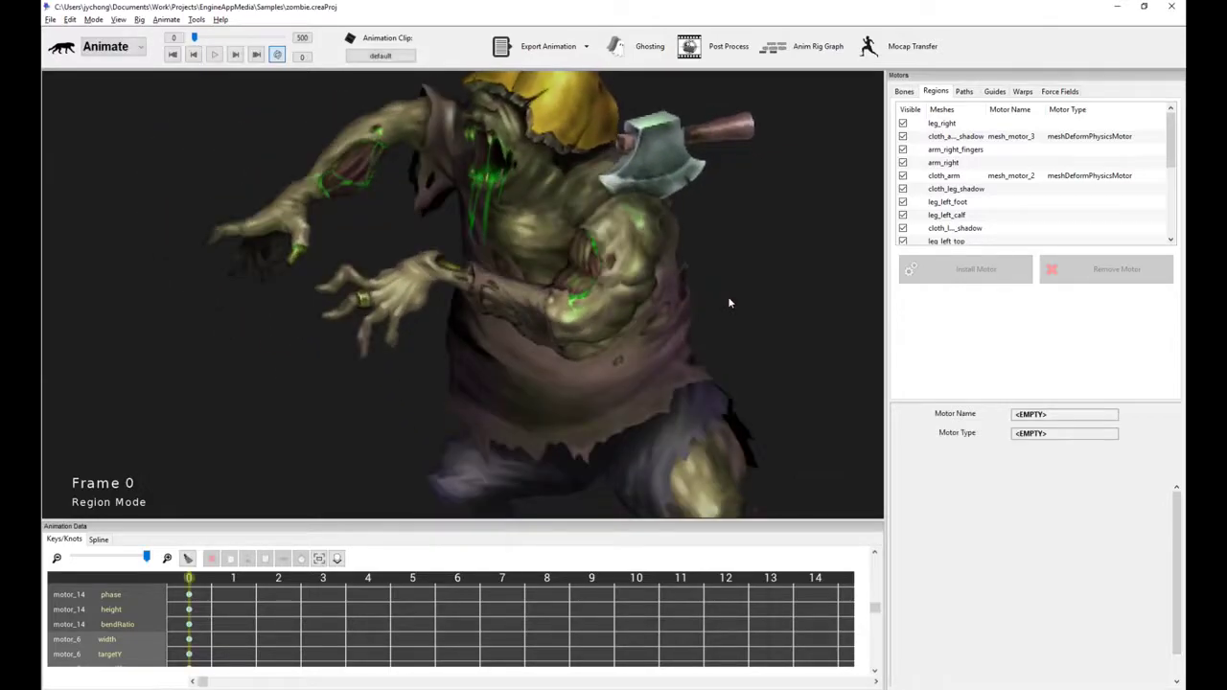
# Step: Inspect the glued areas of the cloth region's physics motor
pyautogui.click(613, 378)
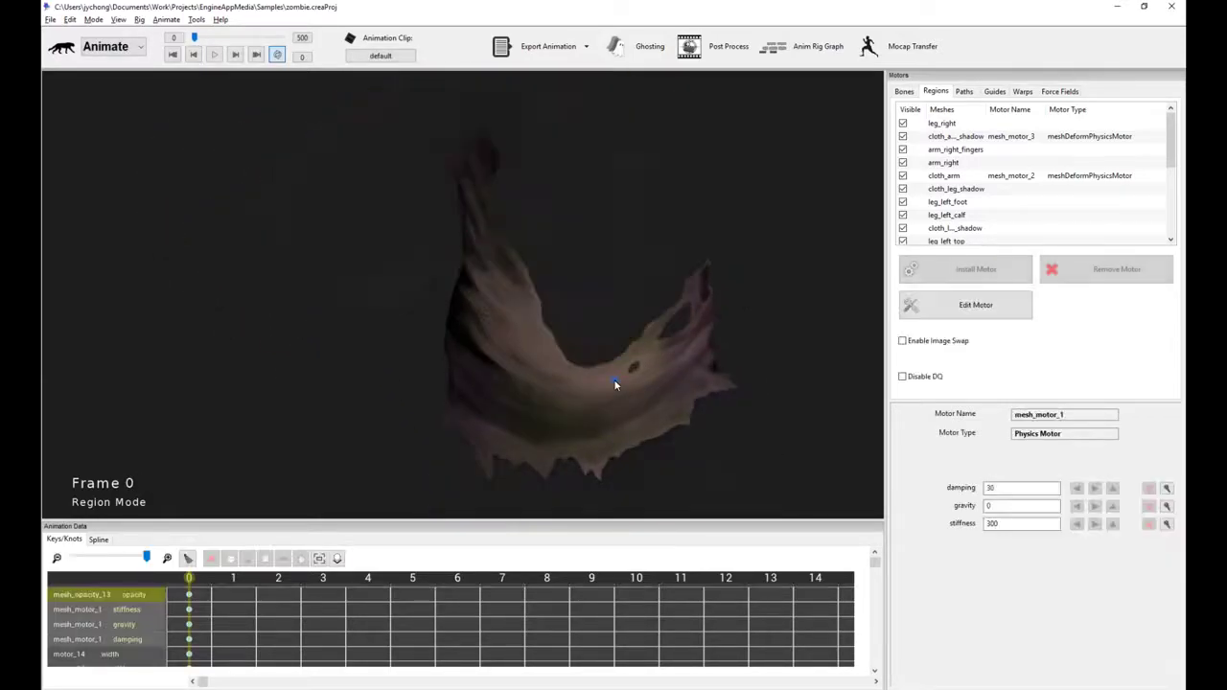
pyautogui.click(997, 305)
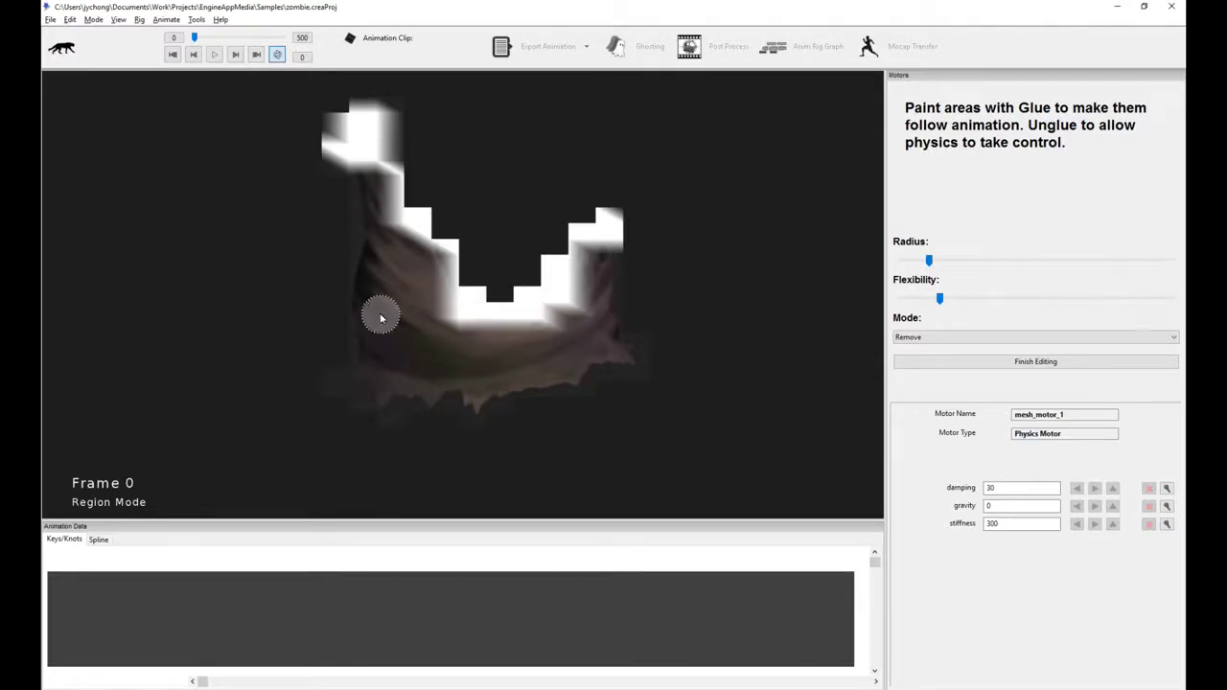
pyautogui.click(992, 363)
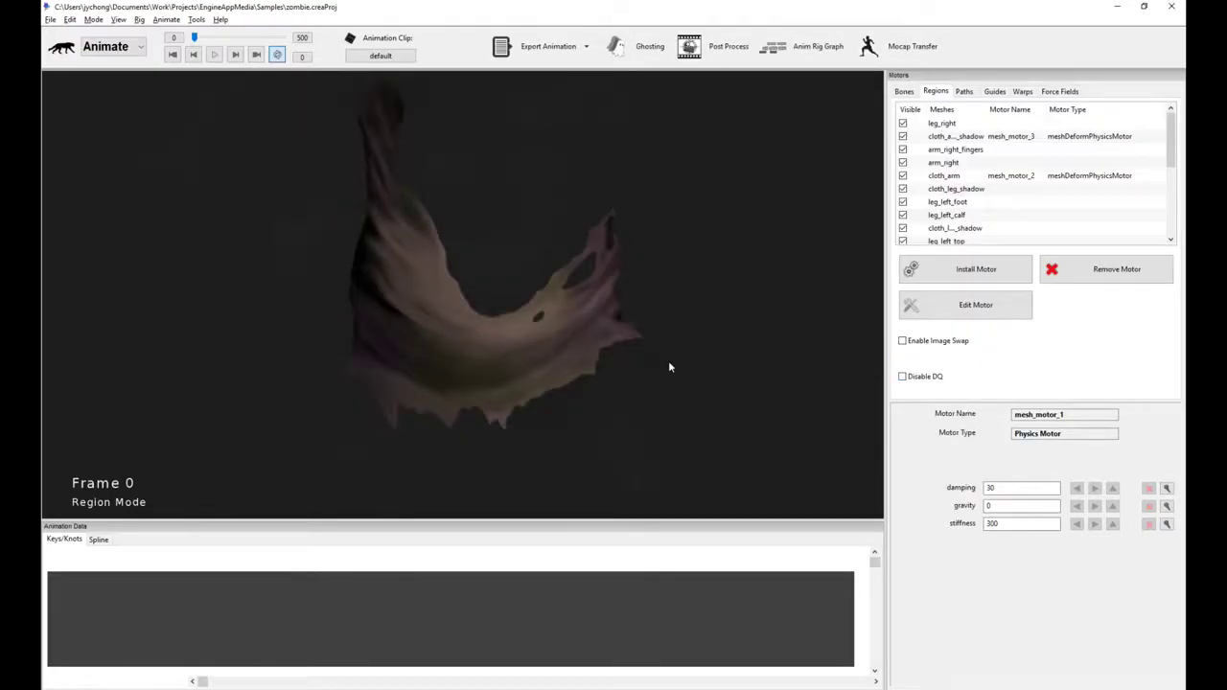
# Step: Play the cloth simulation under mesh_motor_1, then stop it back at frame 0
pyautogui.click(518, 356)
pyautogui.press('space')
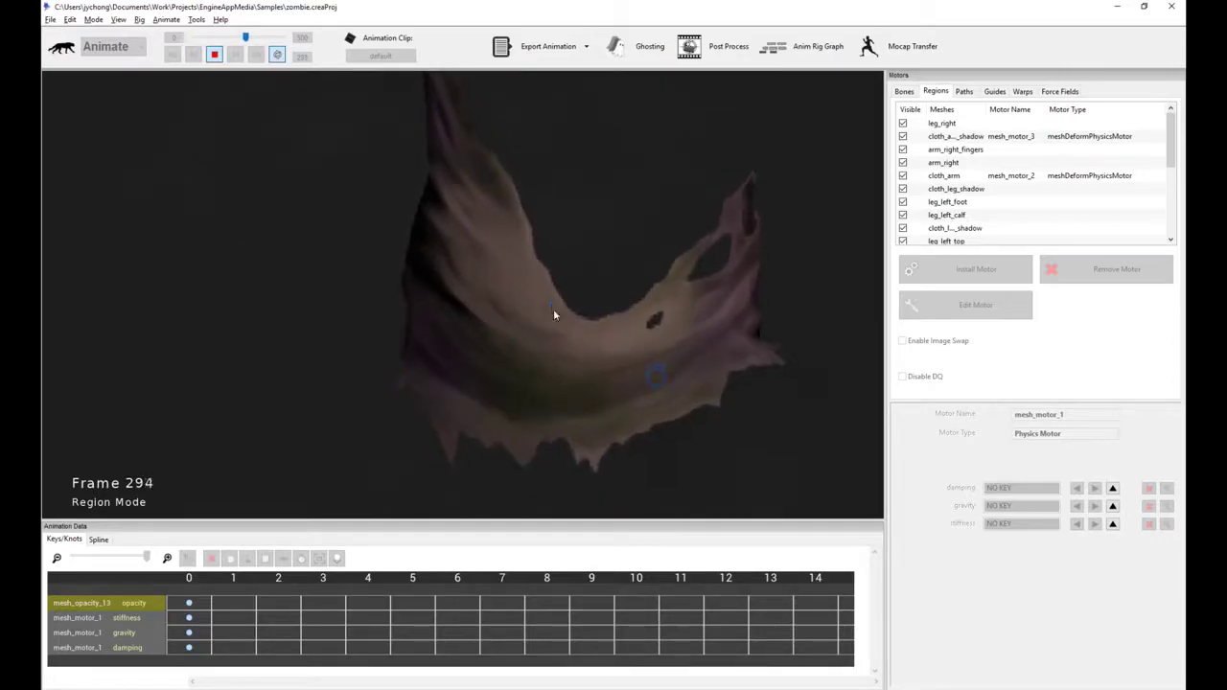
pyautogui.click(813, 300)
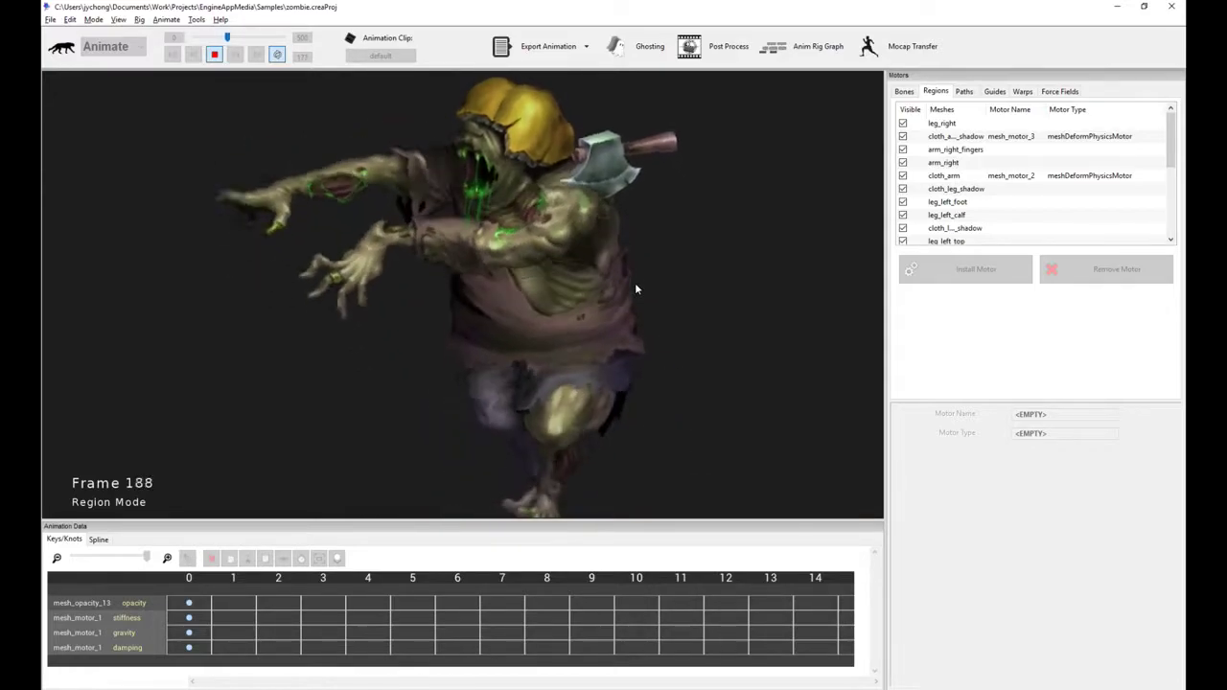
pyautogui.click(213, 54)
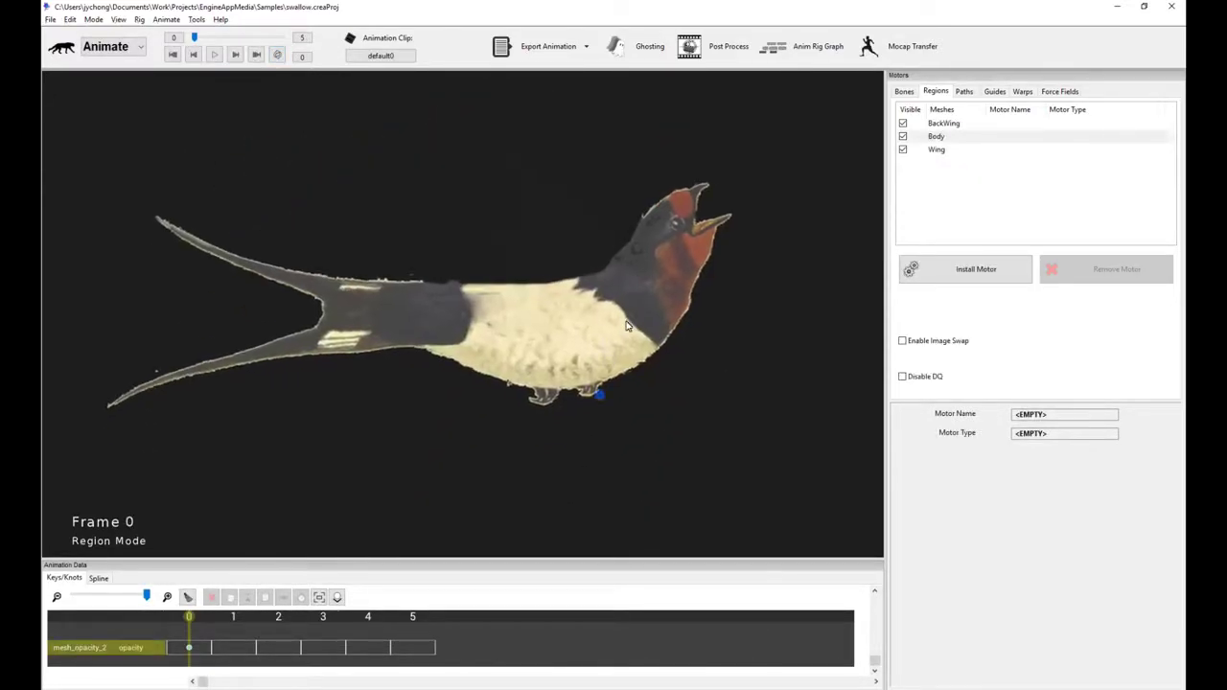
# Step: Install a Simple Transform Motor on the swallow's Body mesh
pyautogui.click(983, 272)
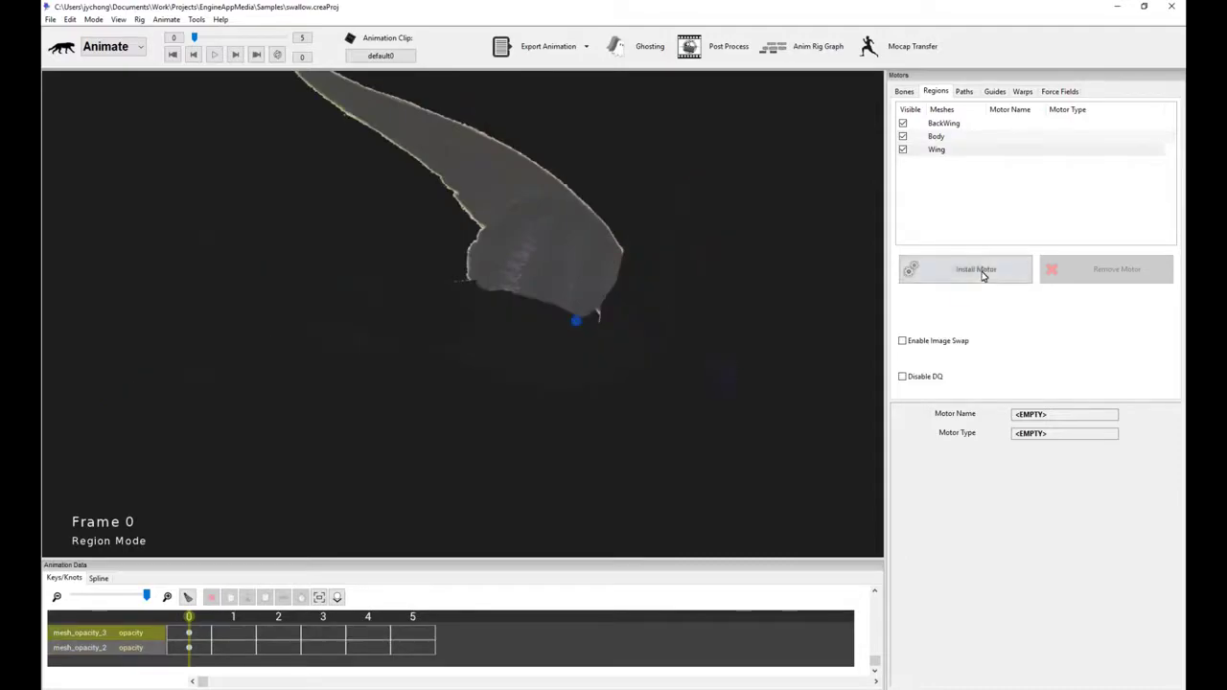
pyautogui.click(632, 363)
pyautogui.click(976, 270)
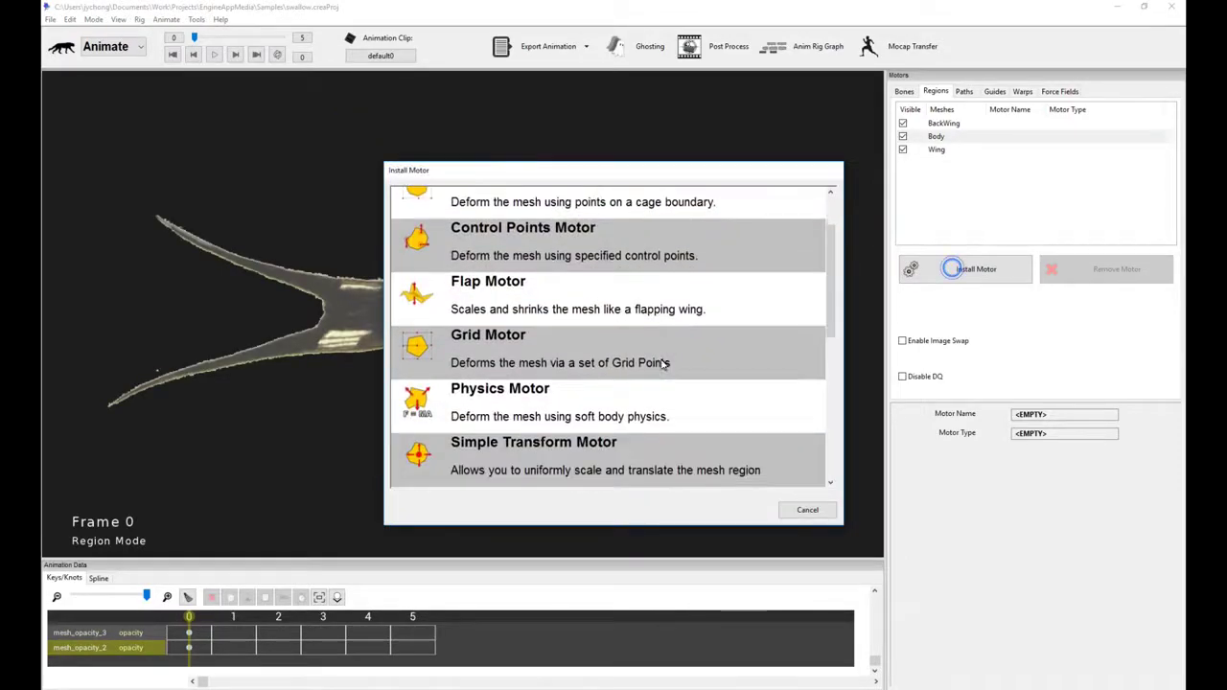
pyautogui.scroll(-2, 708, 403)
pyautogui.click(704, 405)
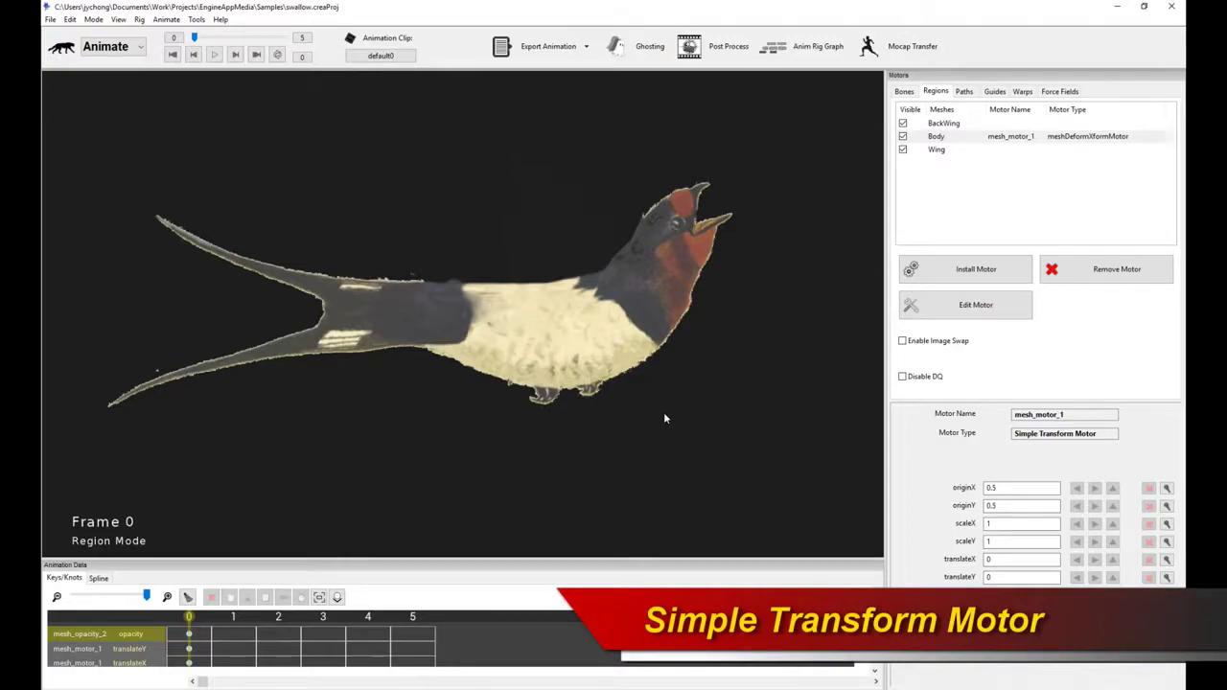
# Step: Mirror the bird with scaleX -1, then restore scaleX to 1
pyautogui.doubleClick(1008, 524)
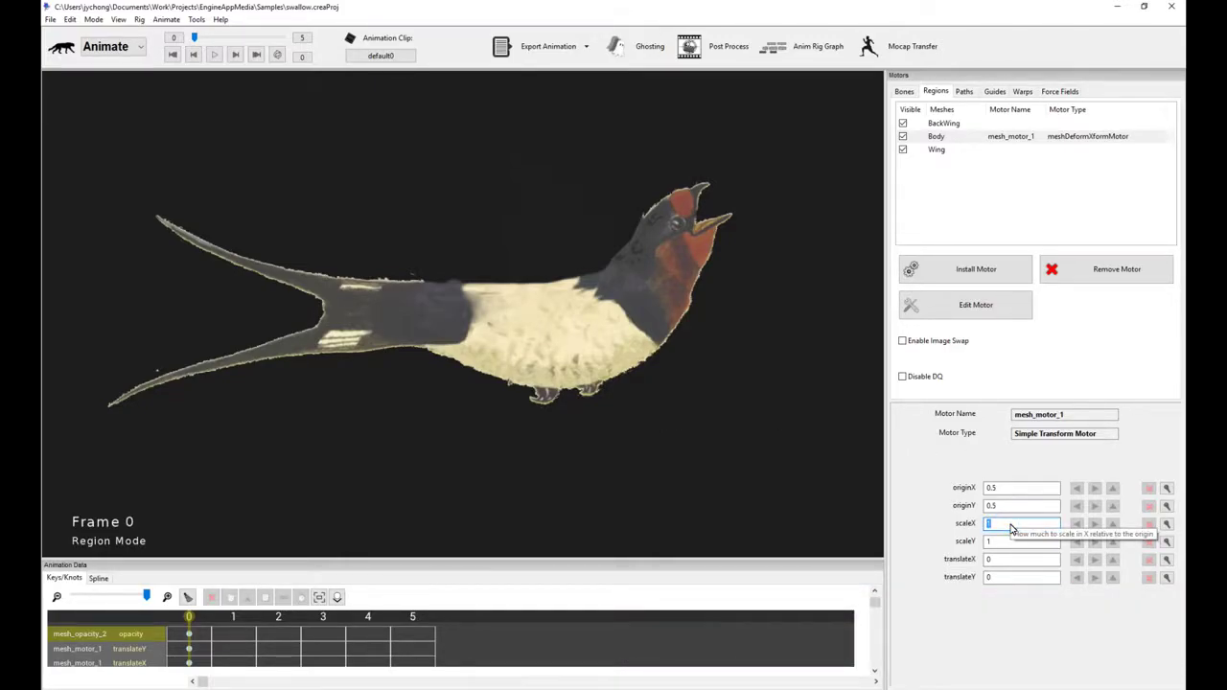
pyautogui.write('-1')
pyautogui.press('Return')
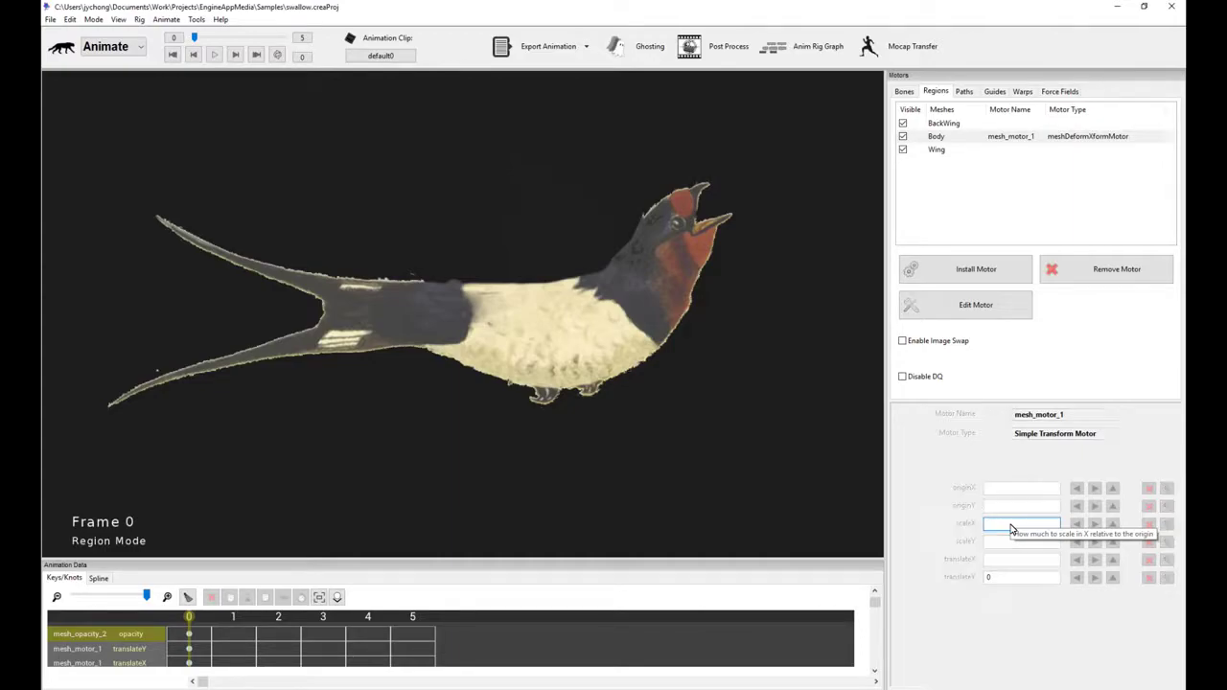
pyautogui.write('1')
pyautogui.press('Return')
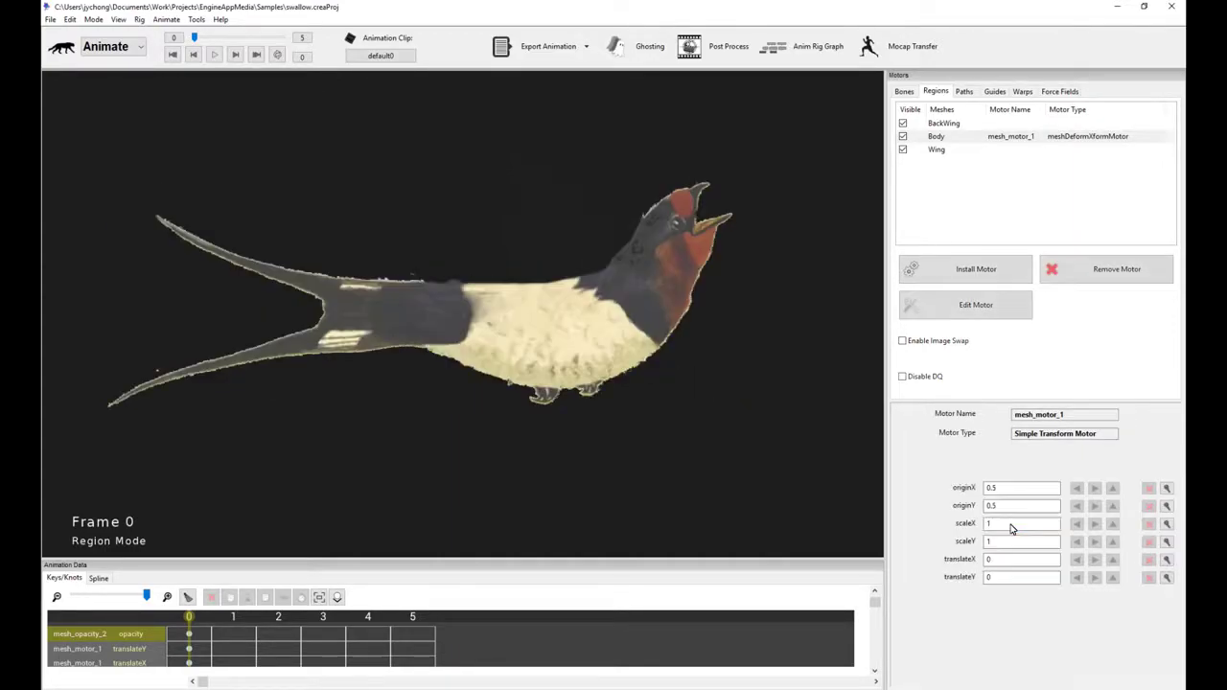
# Step: Flip the bird upside down with scaleY -1, then return scaleY to 1
pyautogui.doubleClick(1016, 541)
pyautogui.write('-1')
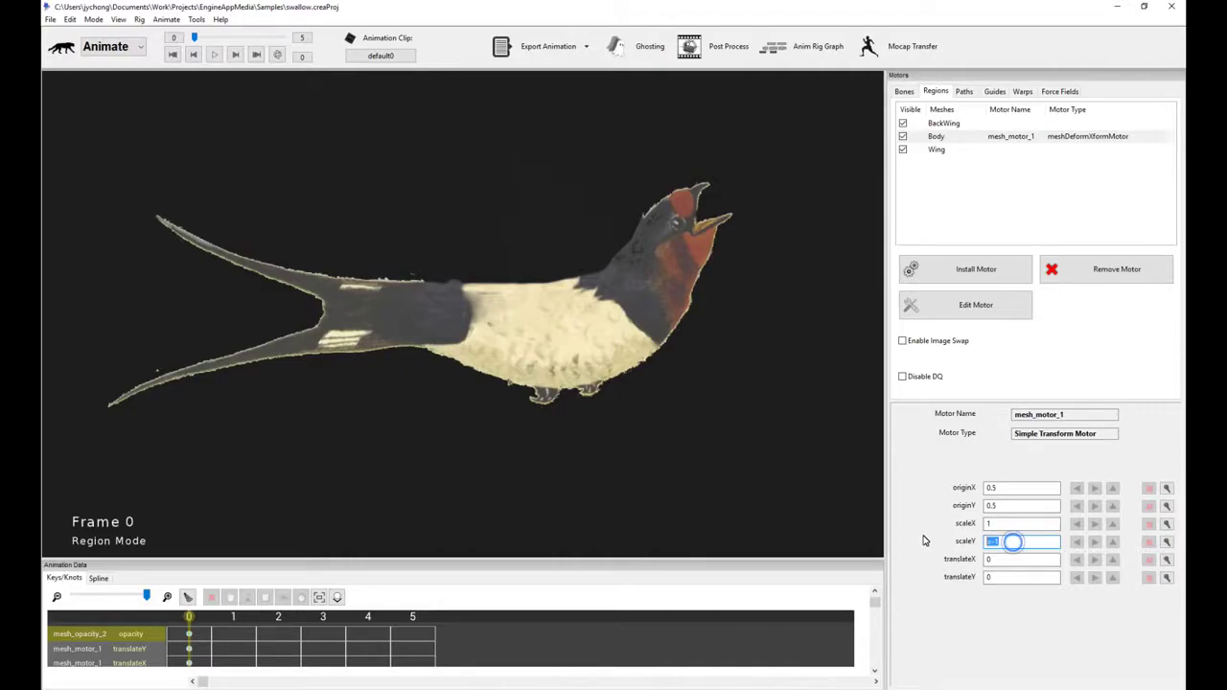
pyautogui.press('Return')
pyautogui.click(1020, 543)
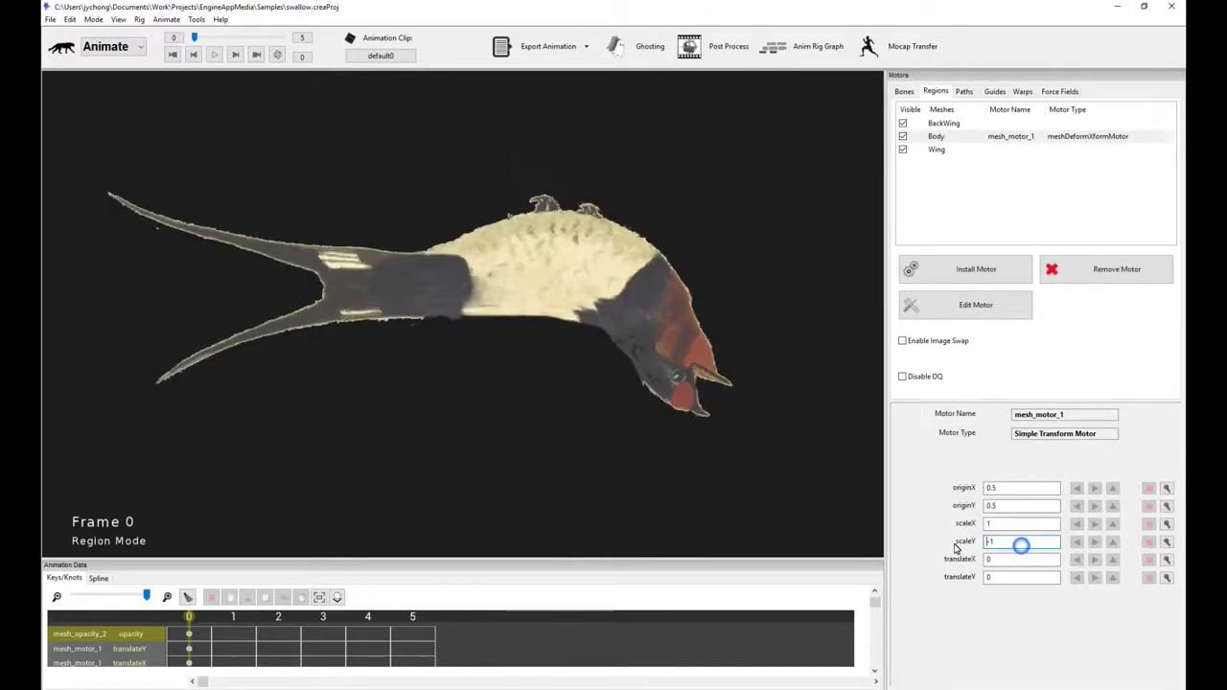
pyautogui.press('Delete')
pyautogui.press('Delete')
pyautogui.press('Return')
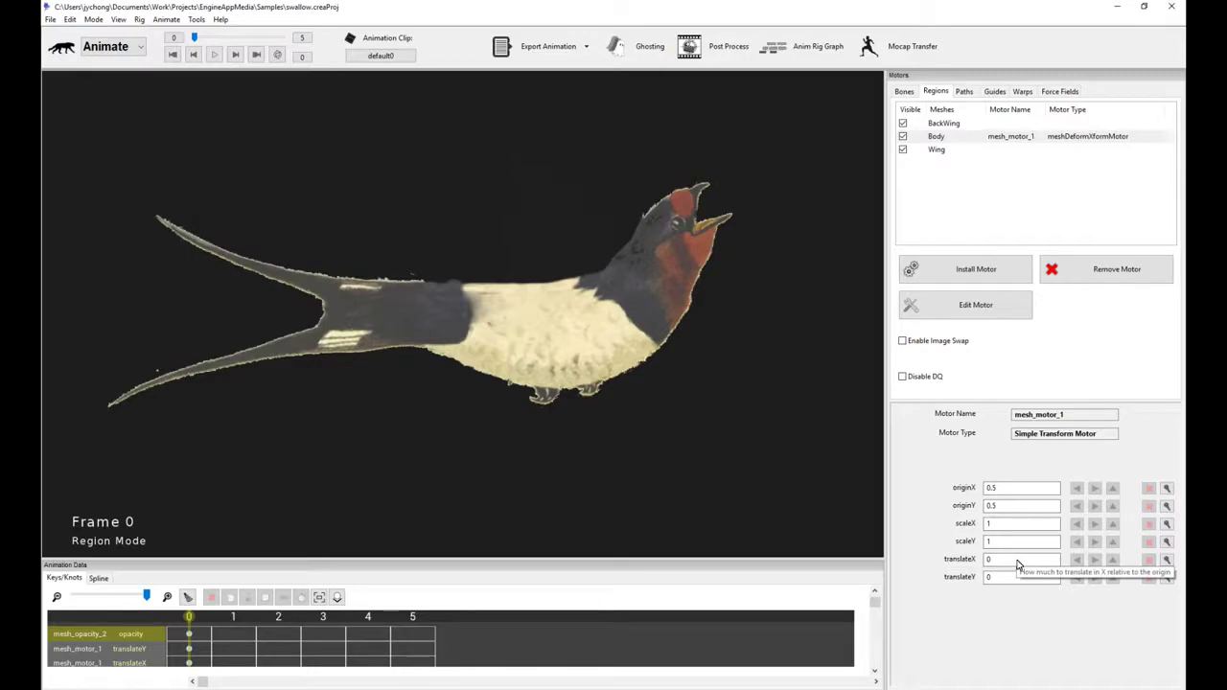
# Step: Move the transform motor's origin onto the swallow's belly
pyautogui.click(935, 304)
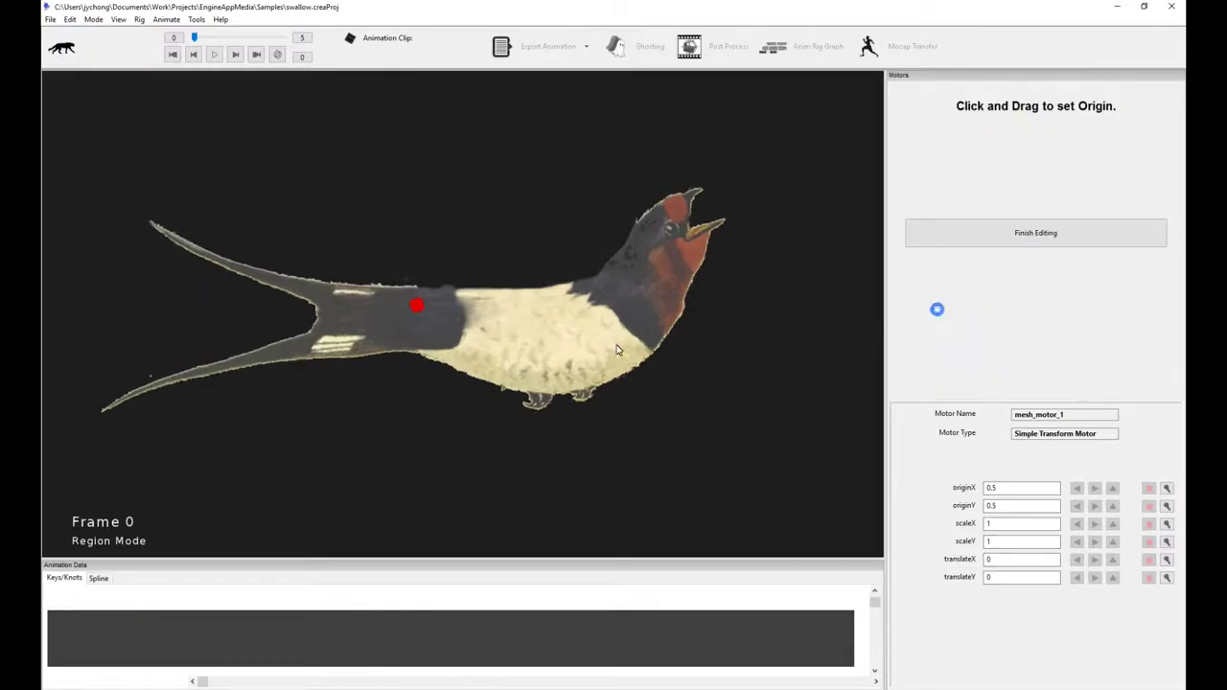
pyautogui.moveTo(417, 318)
pyautogui.mouseDown()
pyautogui.moveTo(467, 338)
pyautogui.moveTo(558, 325)
pyautogui.moveTo(561, 348)
pyautogui.moveTo(665, 231)
pyautogui.moveTo(730, 230)
pyautogui.moveTo(548, 337)
pyautogui.mouseUp()
pyautogui.click(1107, 232)
# Step: Test a horizontal flip around the new origin with scaleX -1, then reset it to 1
pyautogui.doubleClick(994, 525)
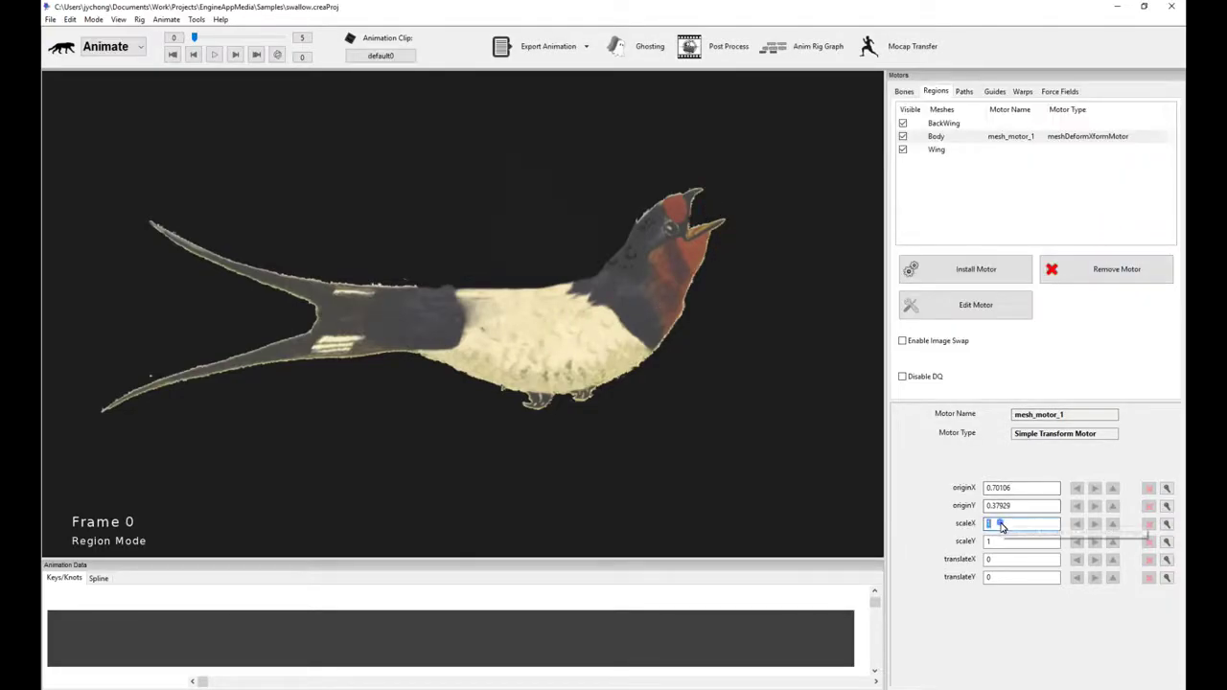
pyautogui.write('-1')
pyautogui.press('Return')
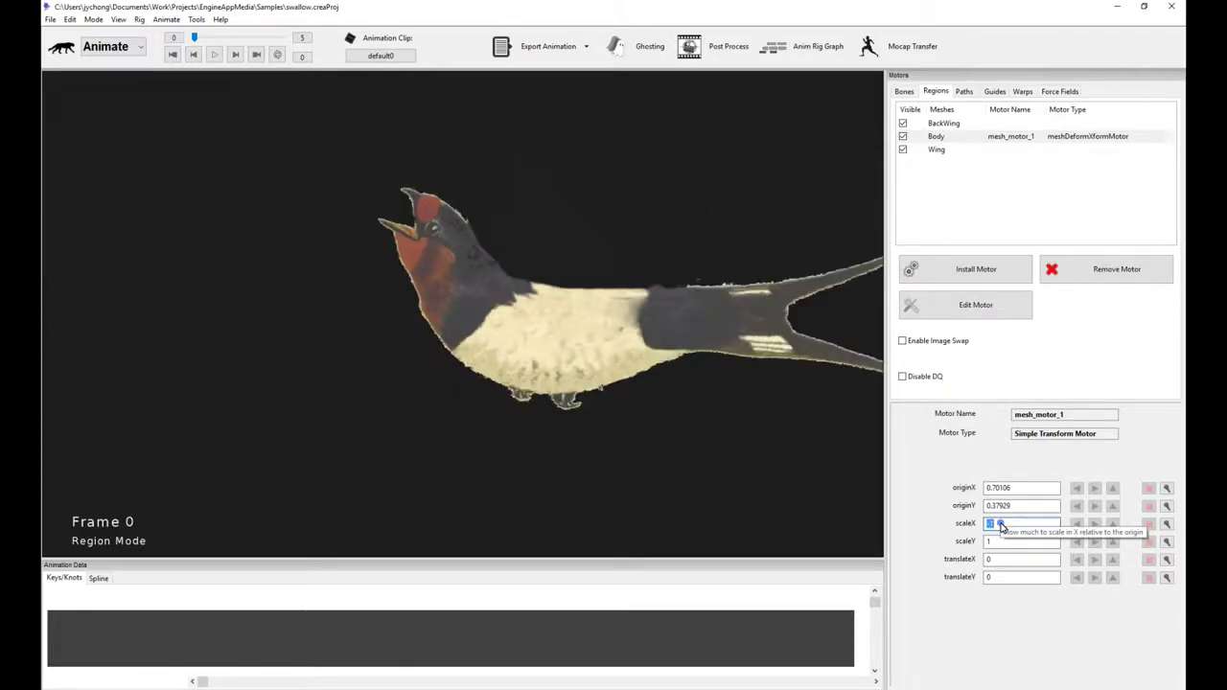
pyautogui.write('1')
pyautogui.press('Return')
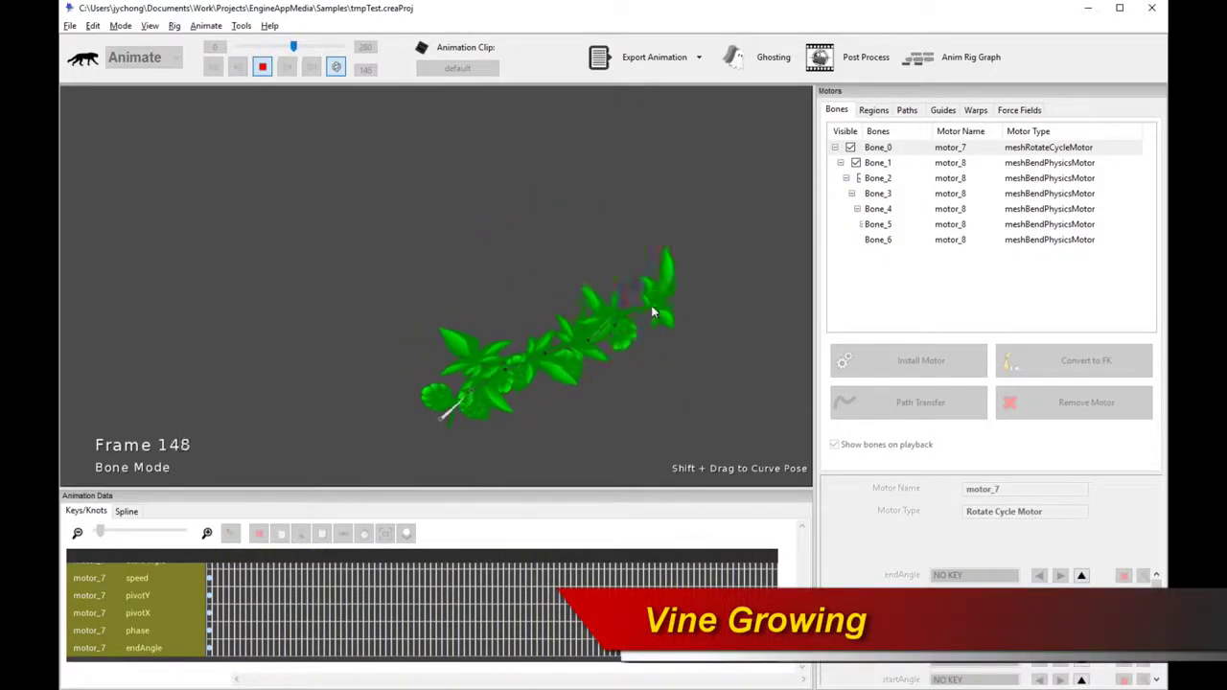
pyautogui.press('space')
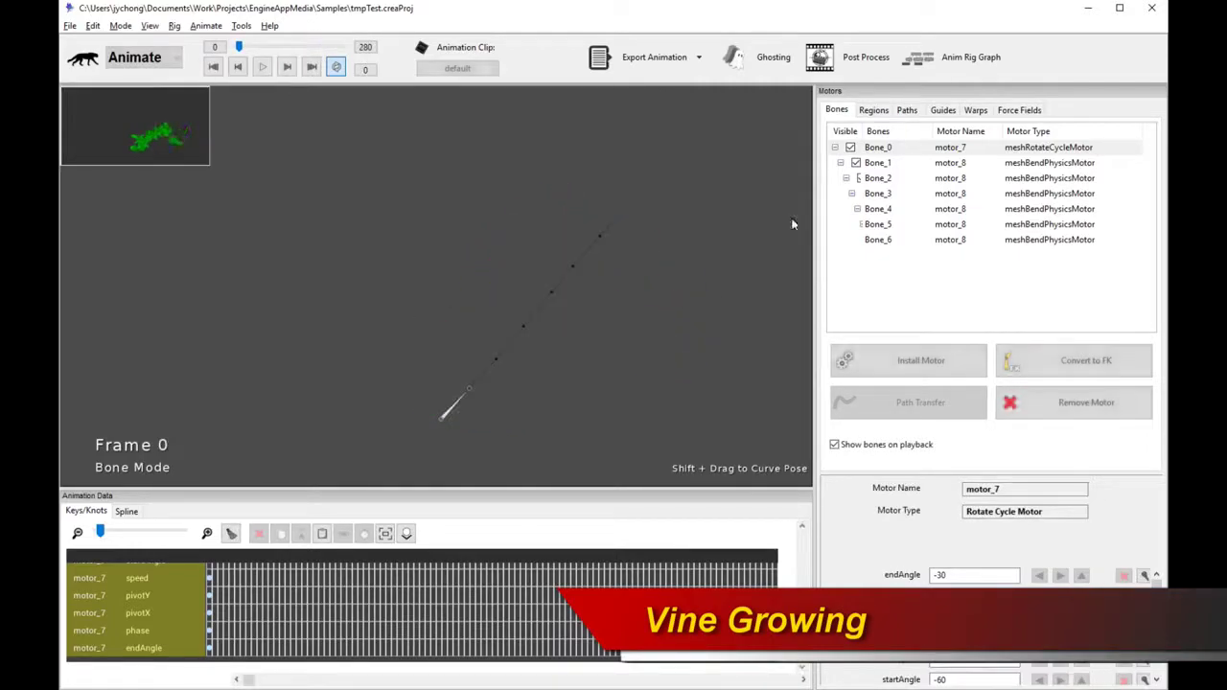
pyautogui.click(873, 110)
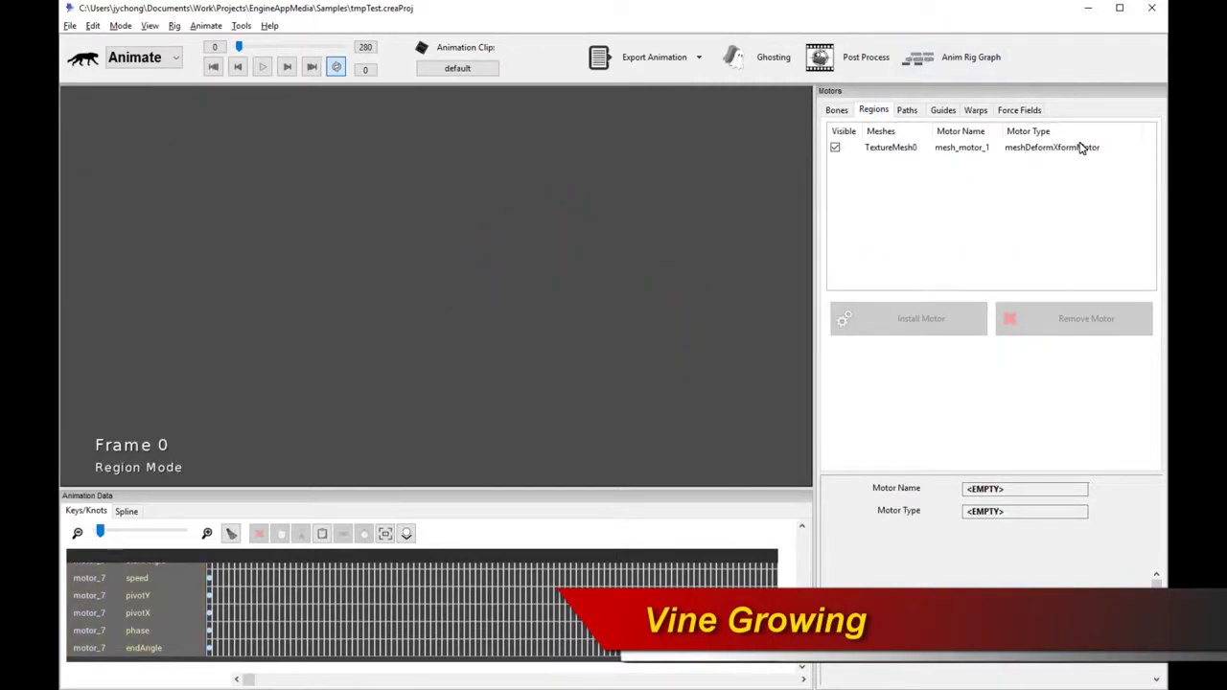
pyautogui.click(841, 111)
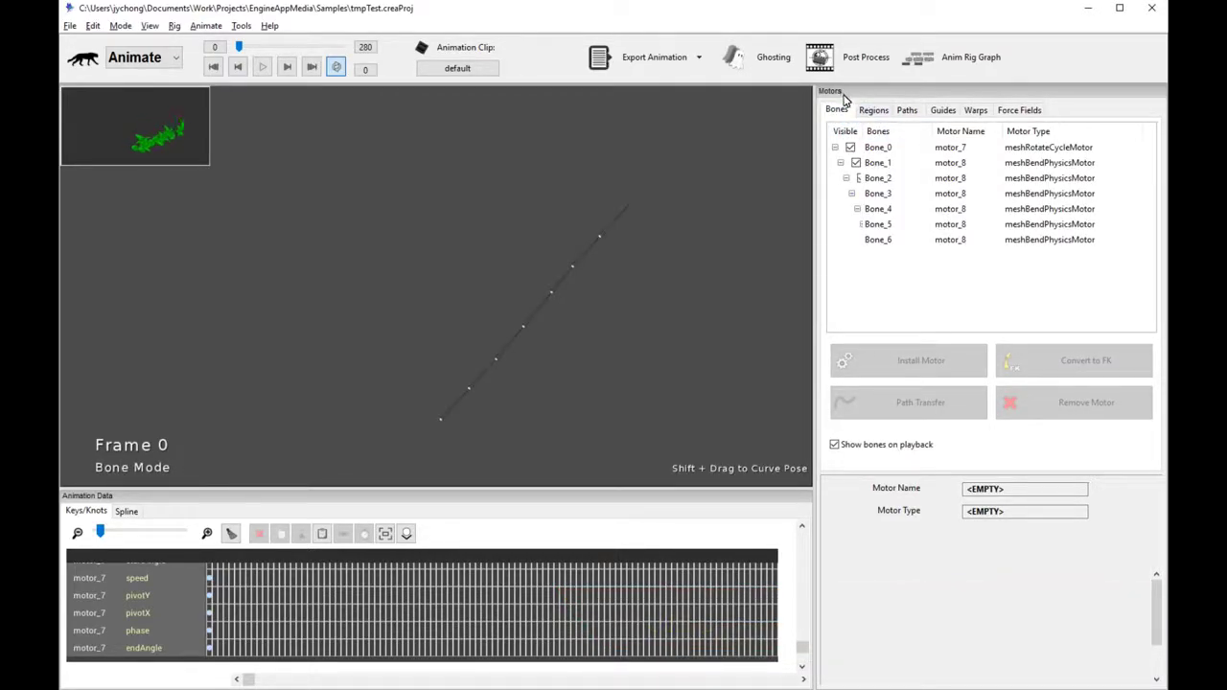
pyautogui.click(874, 112)
pyautogui.click(1037, 148)
pyautogui.click(720, 293)
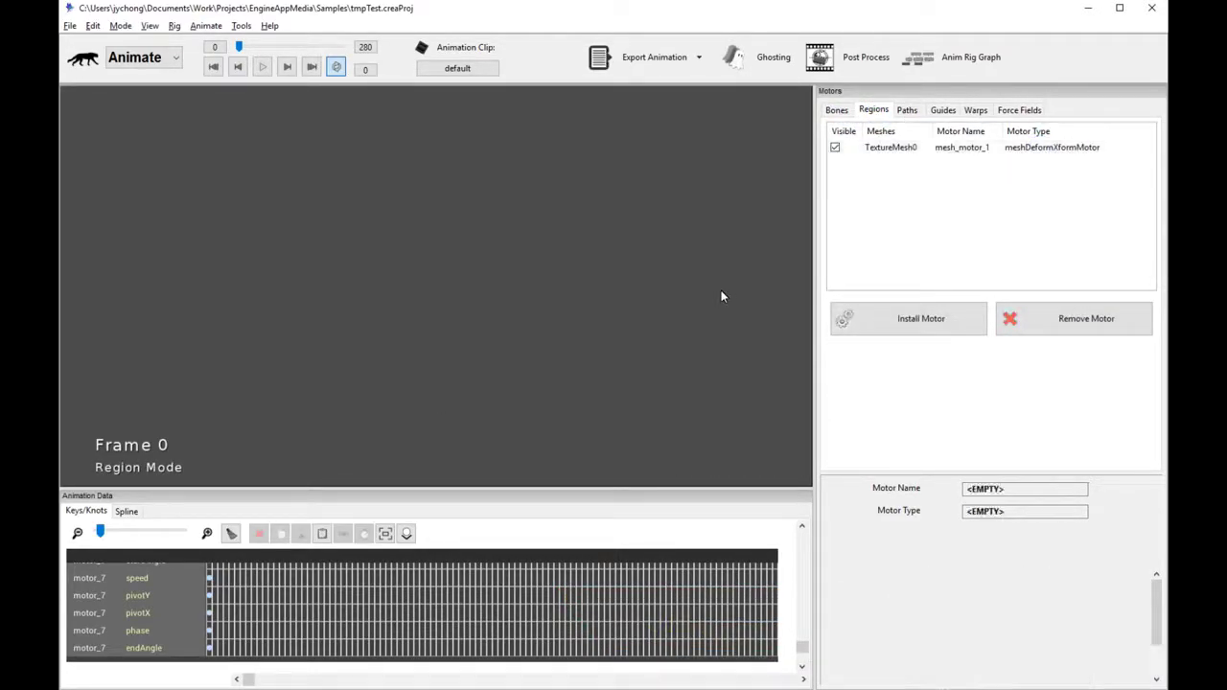
pyautogui.click(838, 110)
pyautogui.press('space')
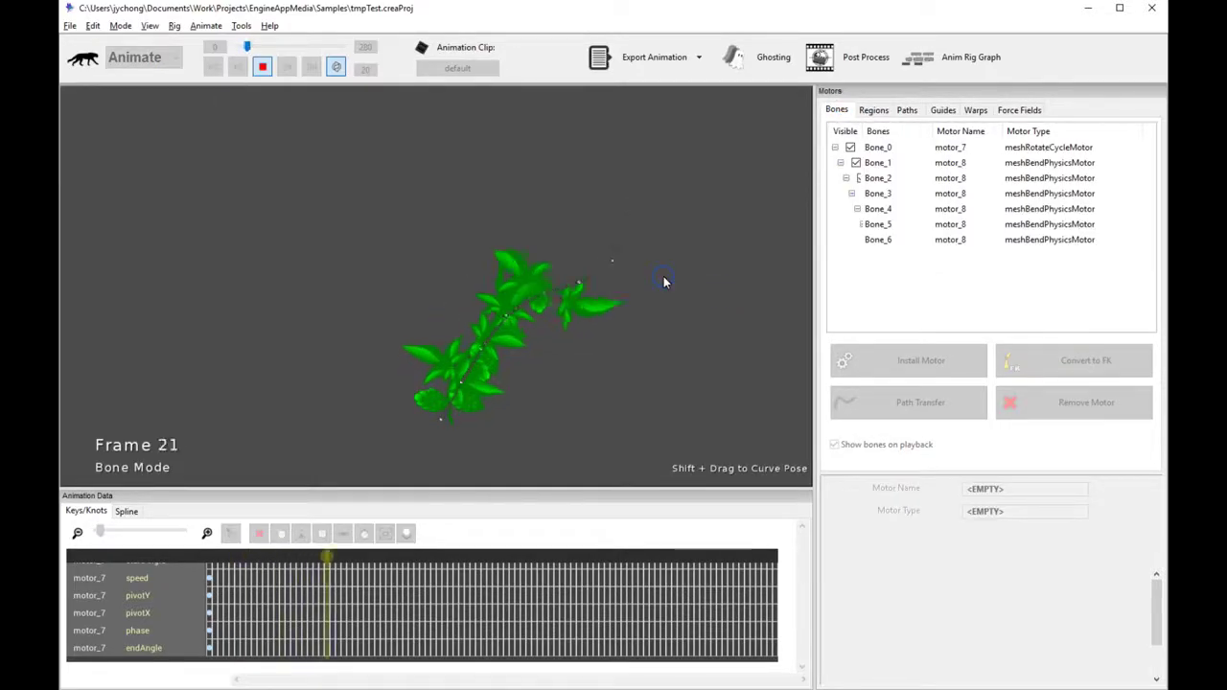